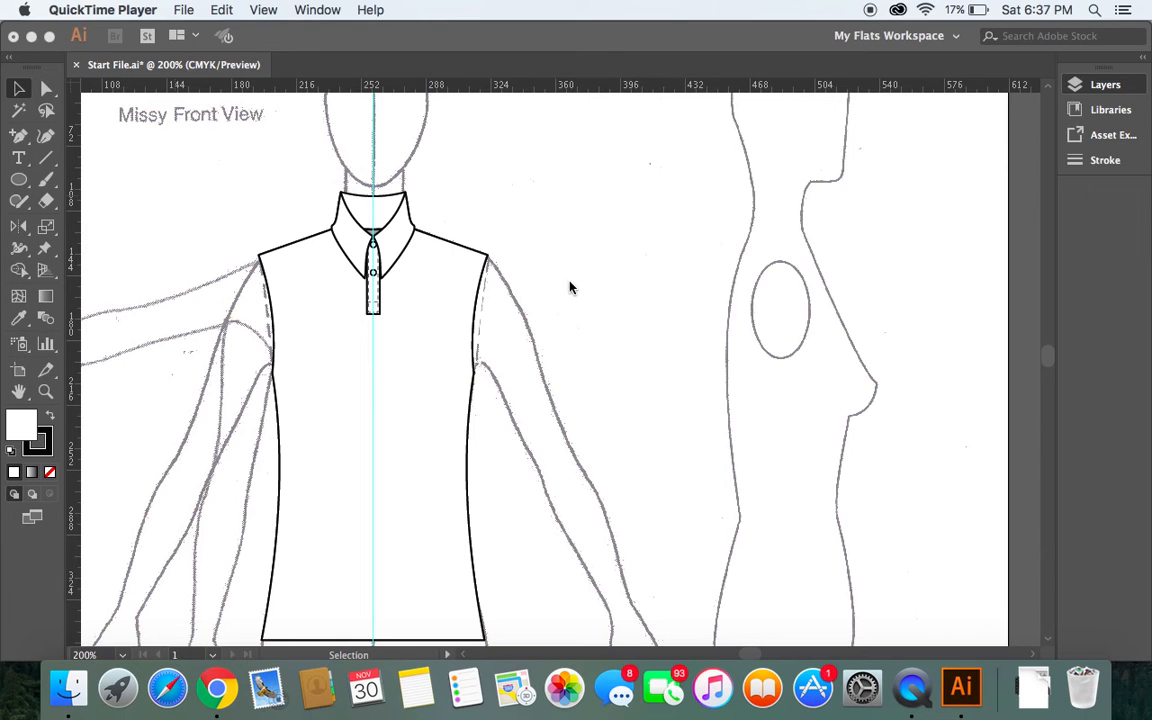
Copy the armhole segment on the shirt body's right-hand side and paste it in front as a separate path.
click(44, 92)
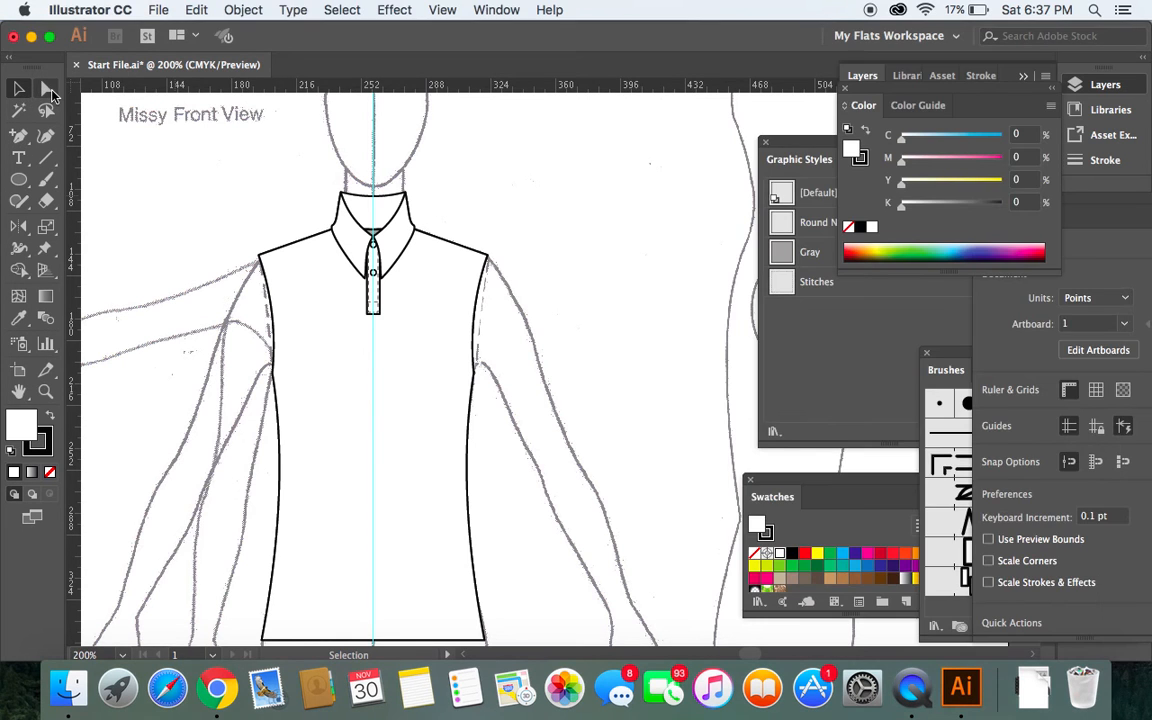
click(44, 92)
click(478, 270)
click(268, 166)
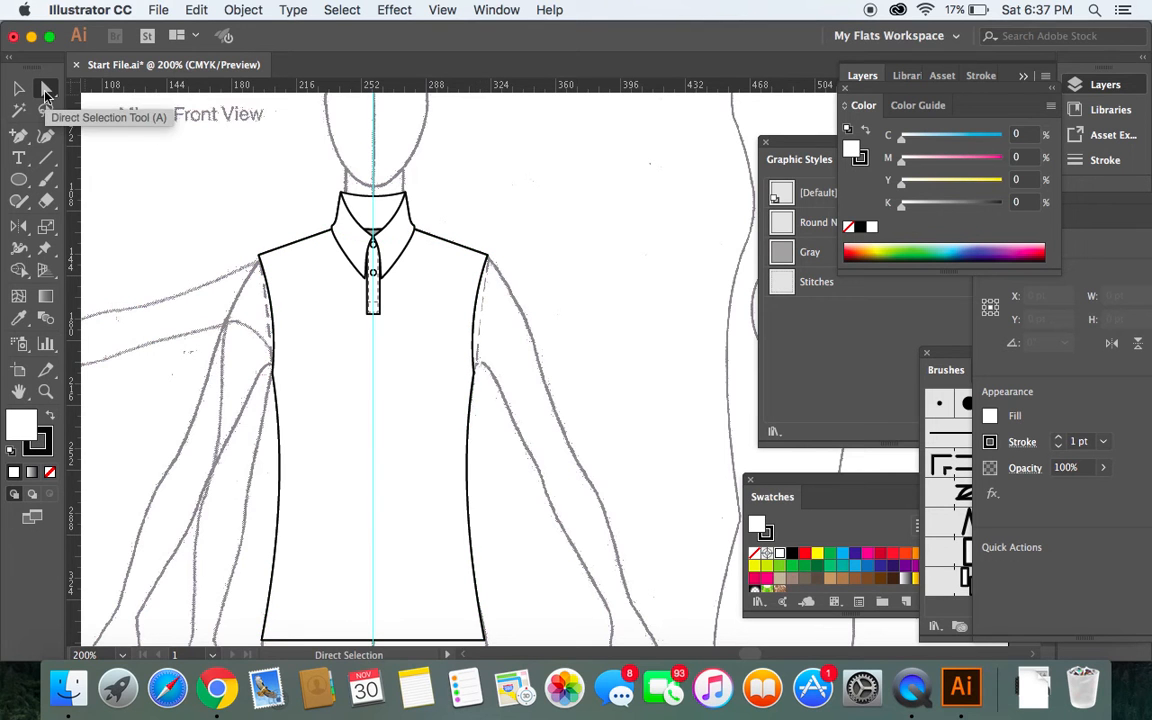
click(486, 268)
click(487, 281)
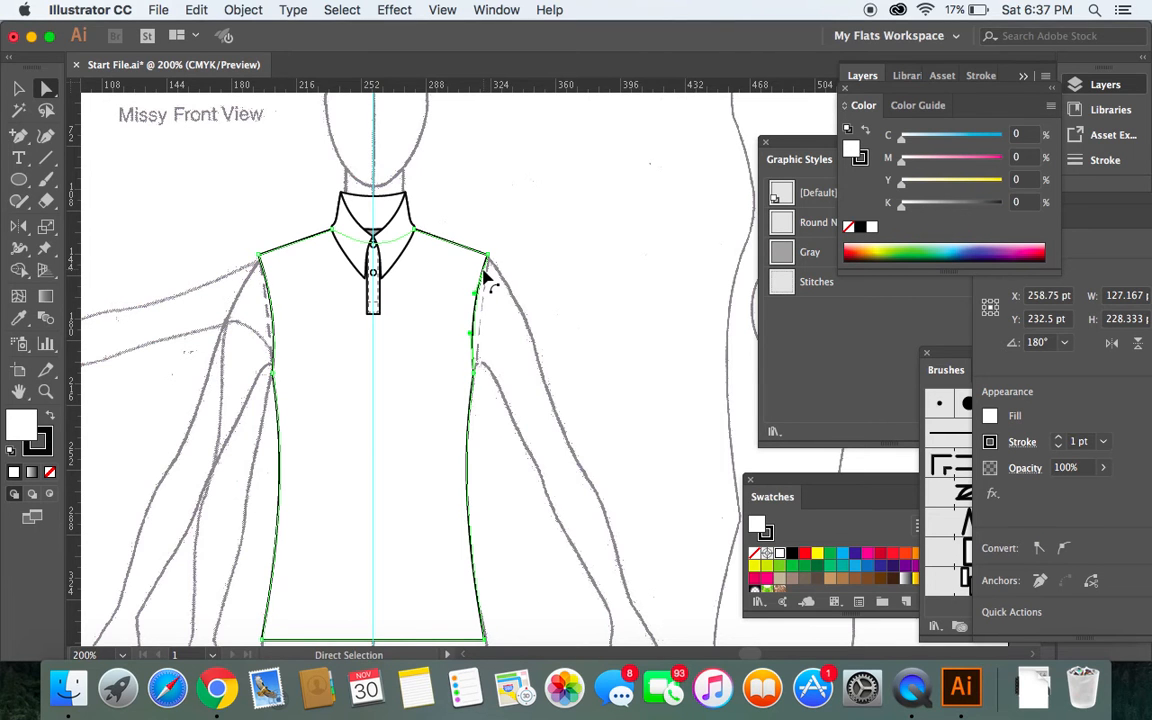
key(v)
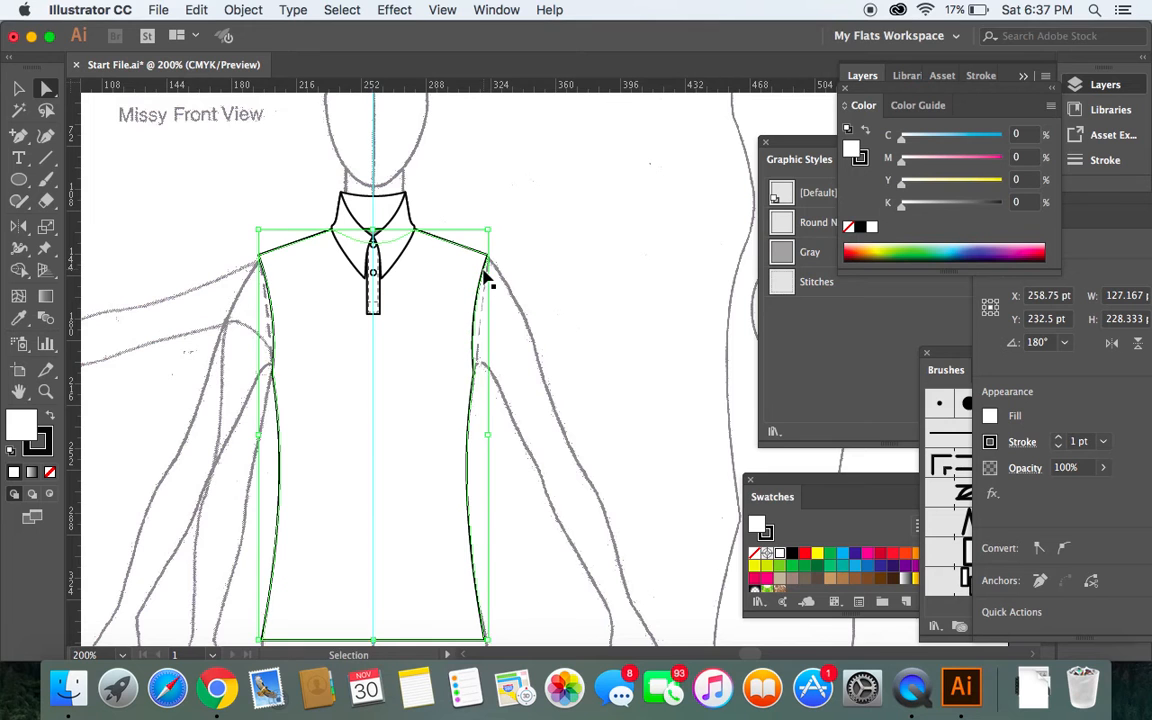
key(a)
click(486, 280)
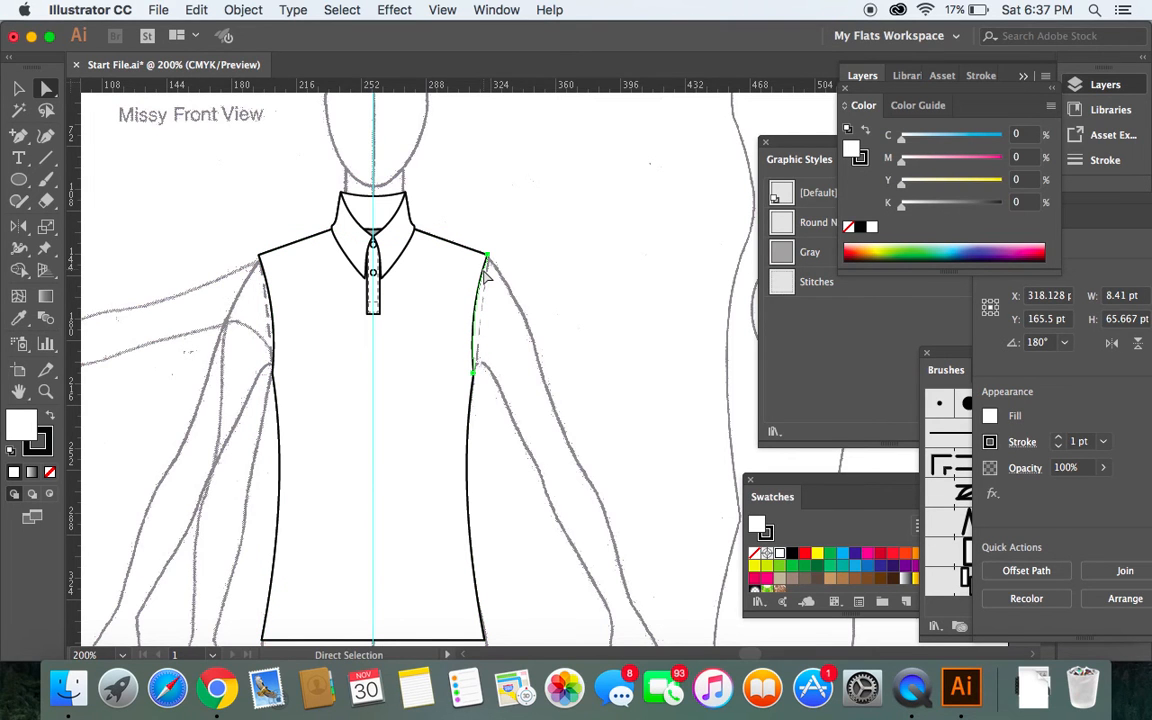
Join the end points of the copied armhole curve with a straight edge to close the shape.
key(super+equal)
key(super+equal)
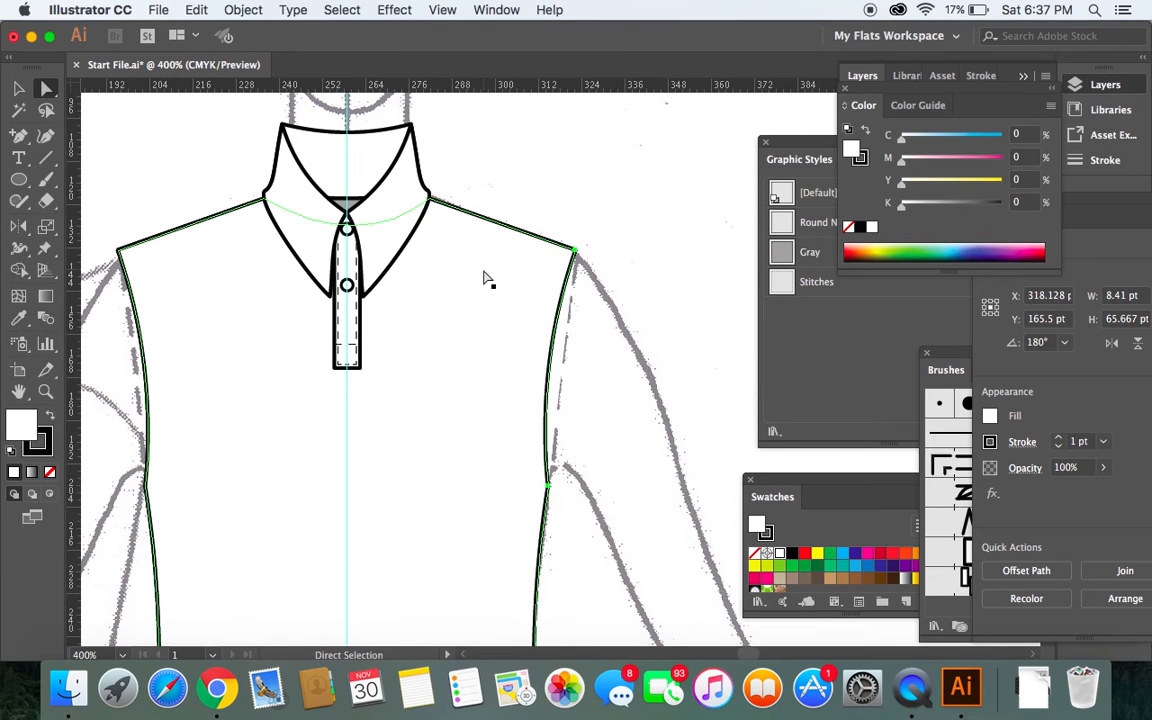
click(569, 277)
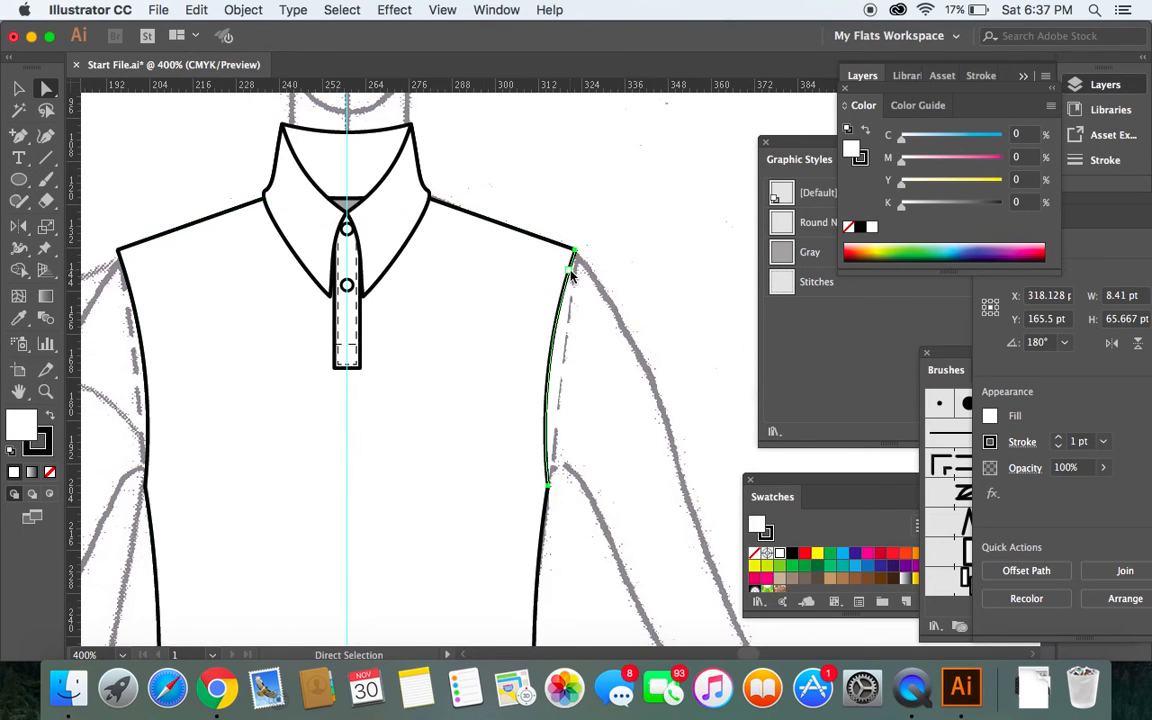
right_click(570, 276)
click(620, 422)
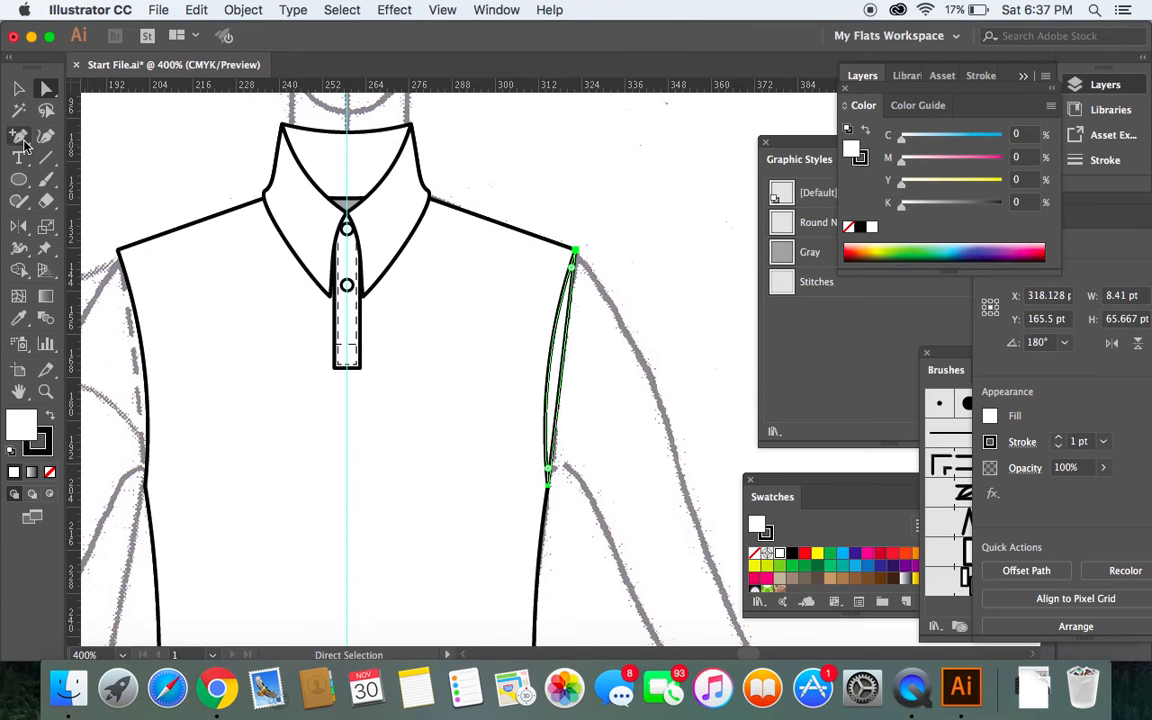
Add anchor points on the closed shape's straight edge, one near the shoulder and one near the underarm.
click(24, 144)
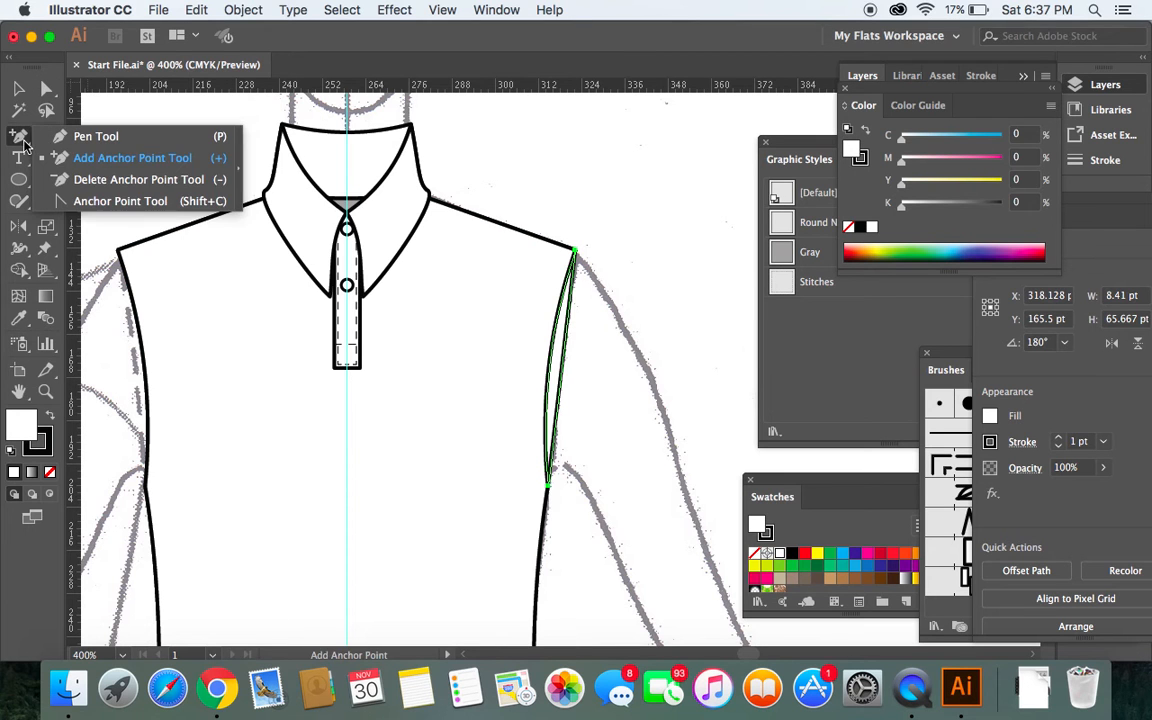
click(78, 157)
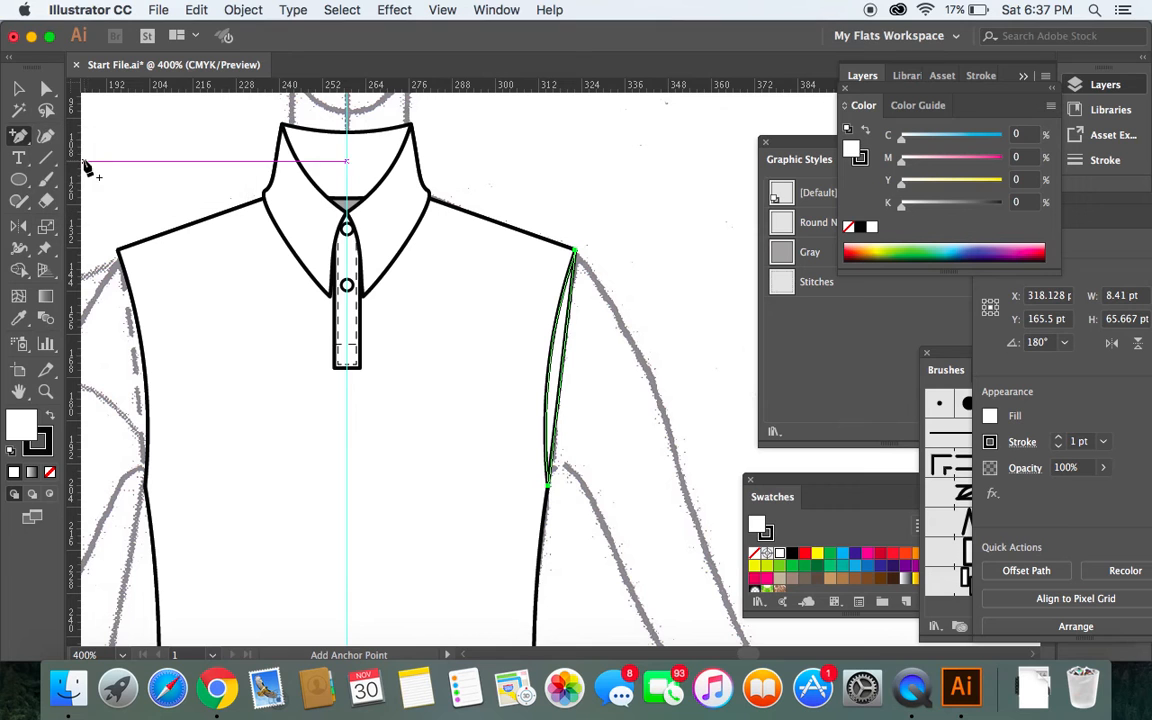
click(575, 268)
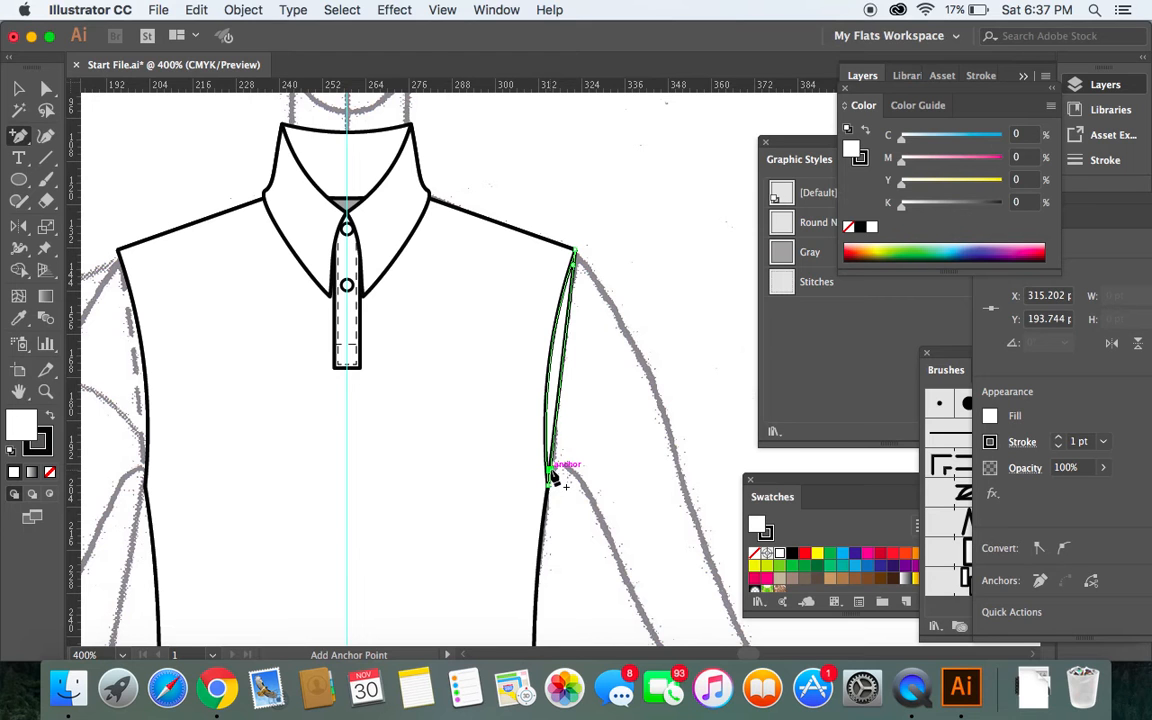
Move the straight segment between the new anchor points about 26 pt across and 40 pt down to form a sleeve.
click(46, 90)
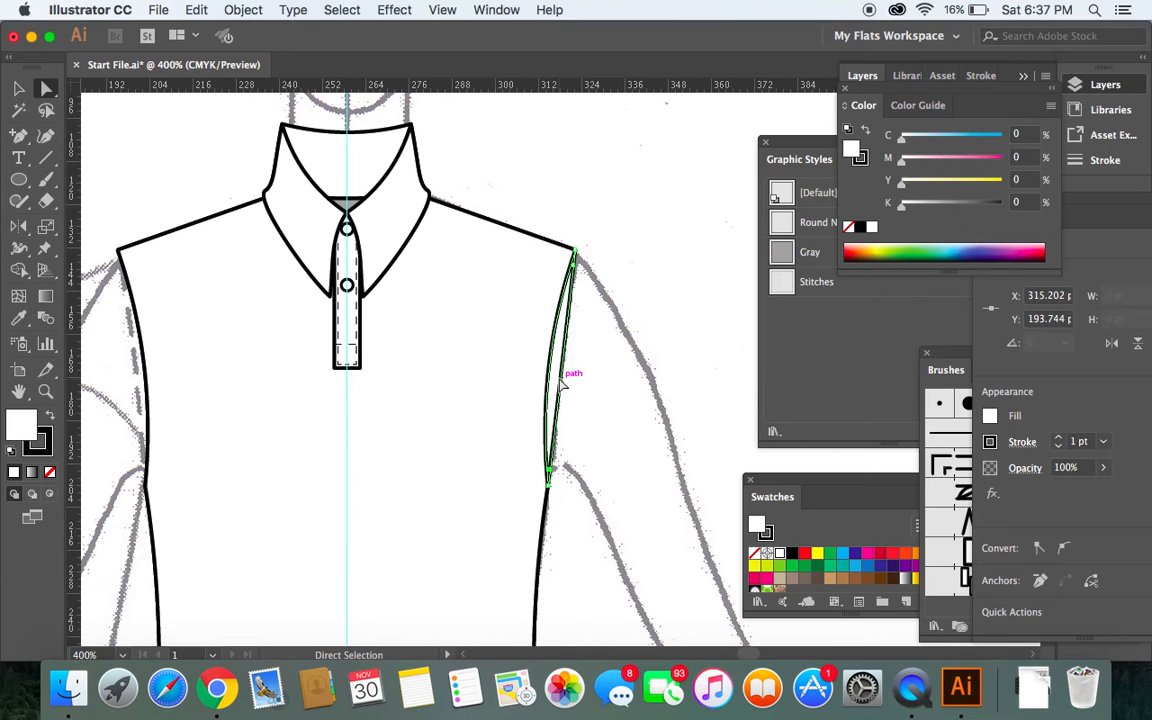
drag(563, 380, 655, 527)
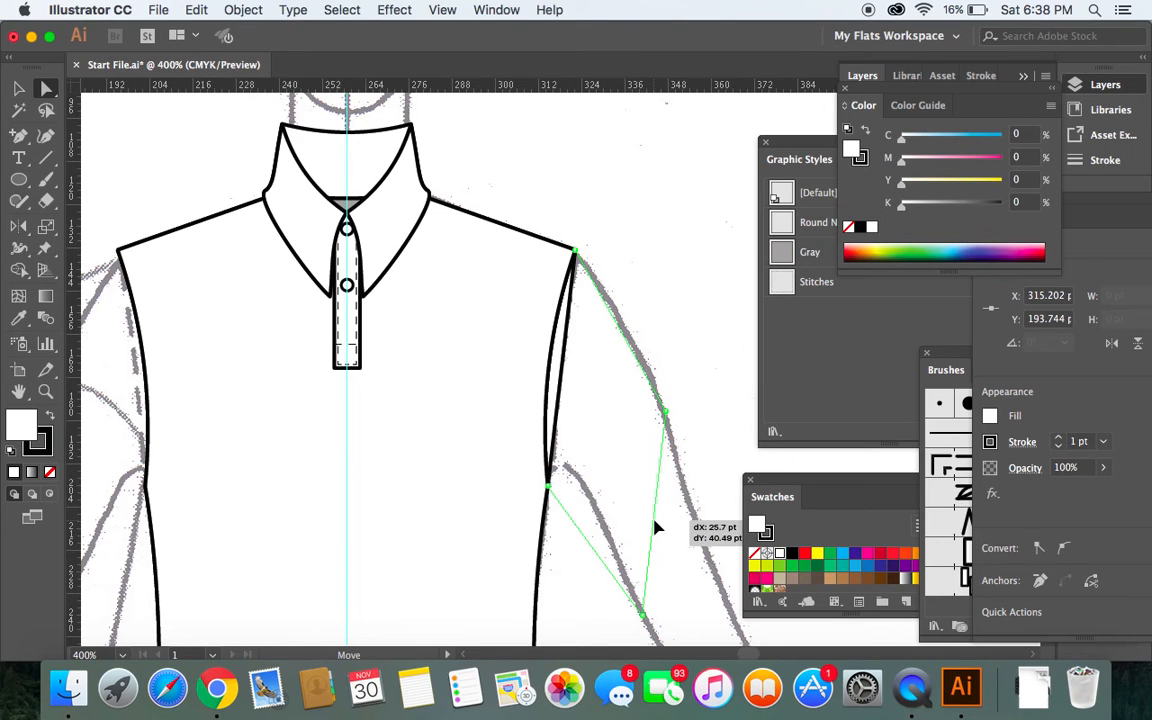
drag(655, 527, 656, 527)
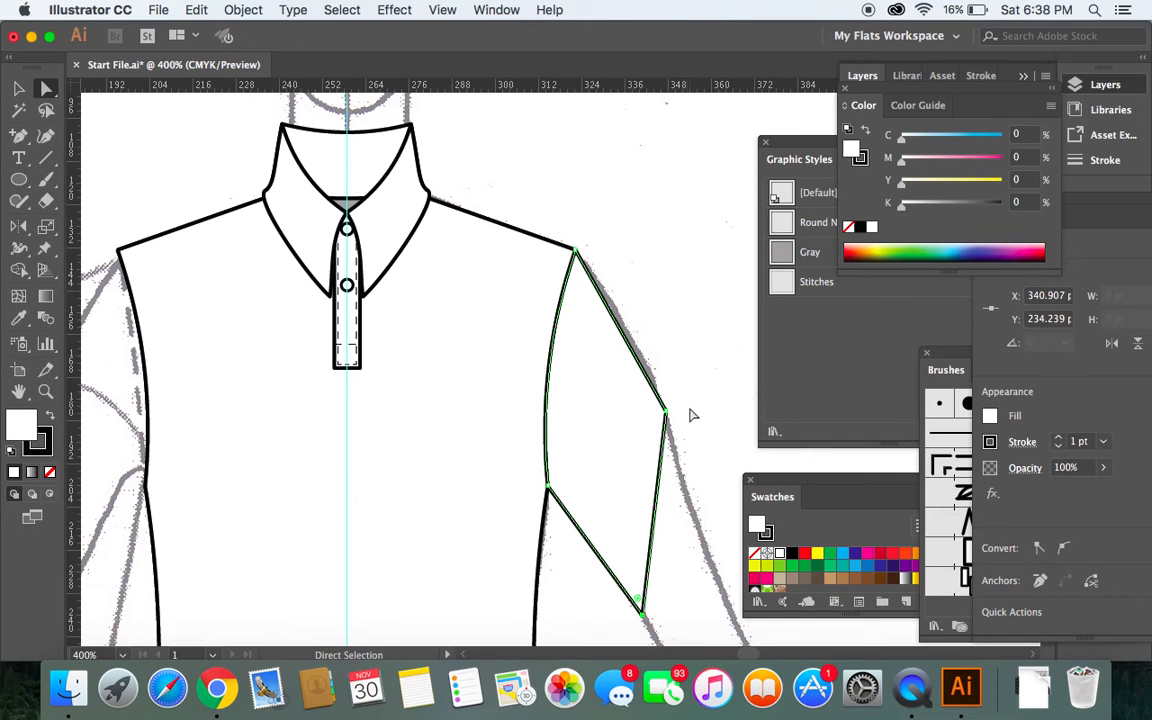
Move the sleeve's outer hem corner down the arm outline to about X 357.25 pt, Y 208.25 pt.
drag(666, 413, 685, 482)
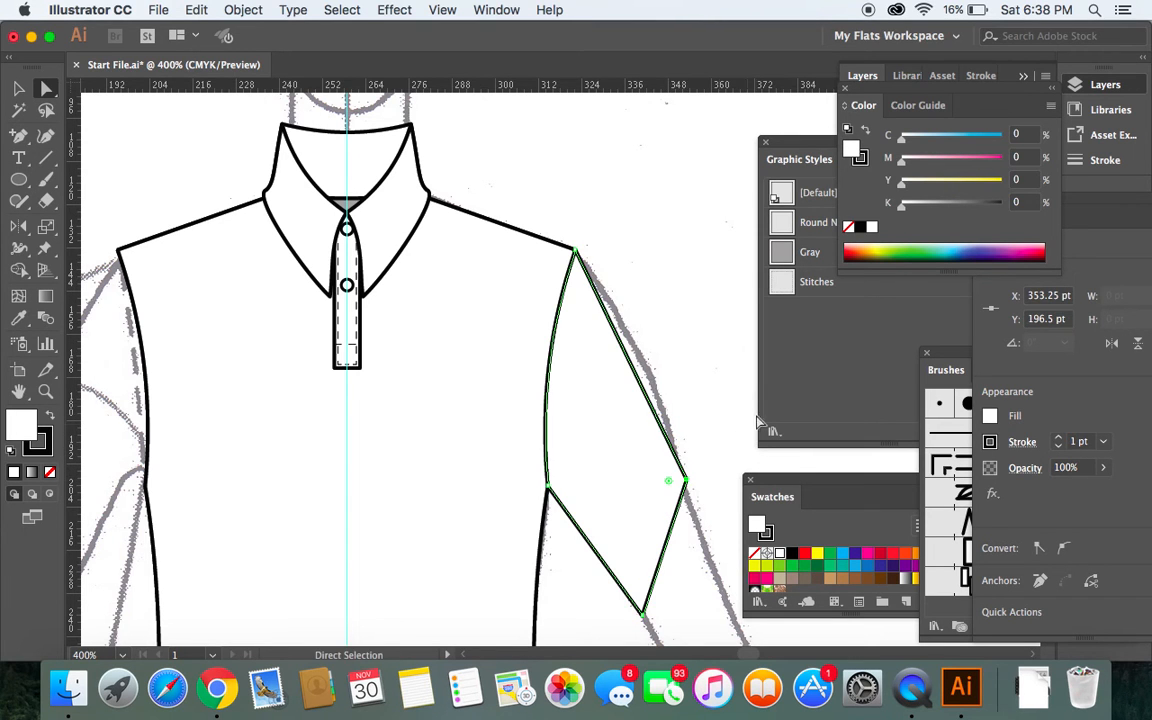
click(686, 482)
drag(686, 482, 703, 530)
key(v)
key(super+minus)
key(a)
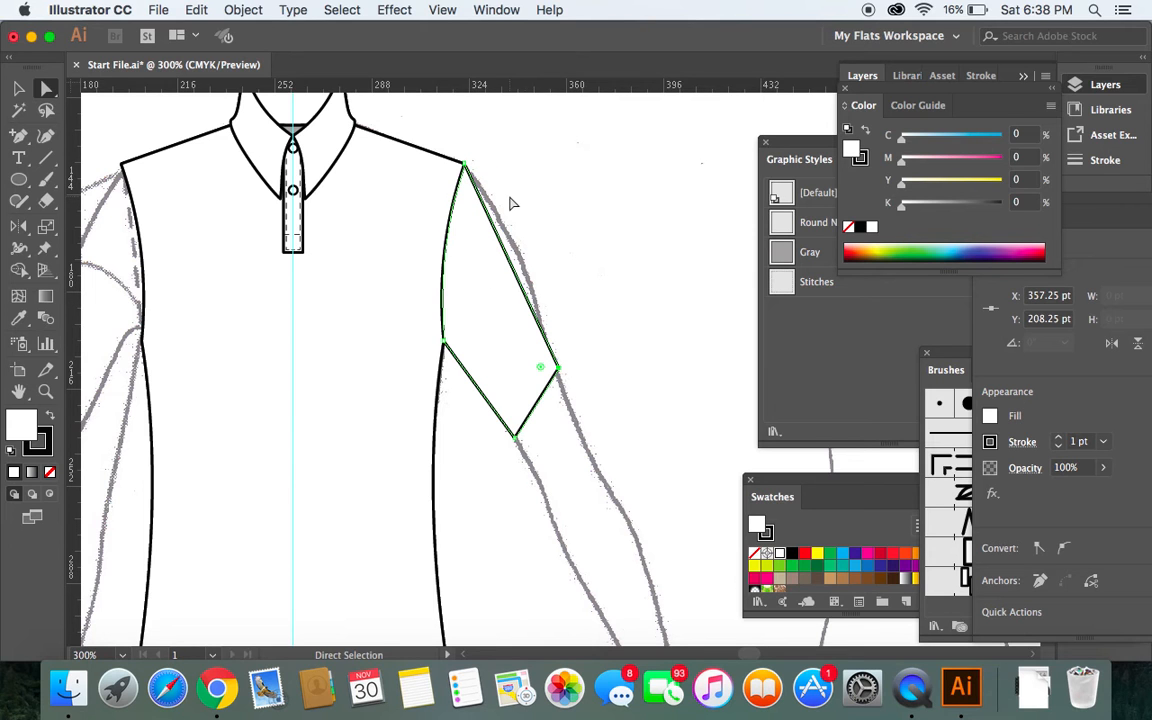
Hide Layer 1 to check the sleeve without the body sketch, and show the layer again.
click(1127, 90)
click(1124, 87)
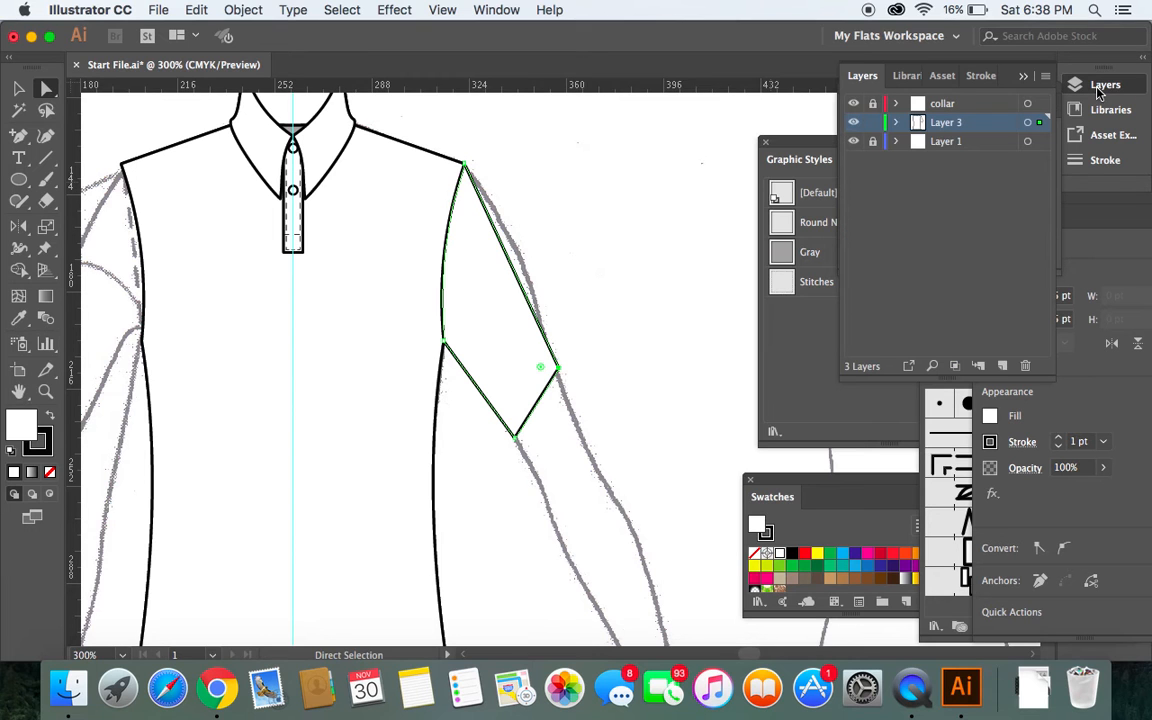
click(855, 143)
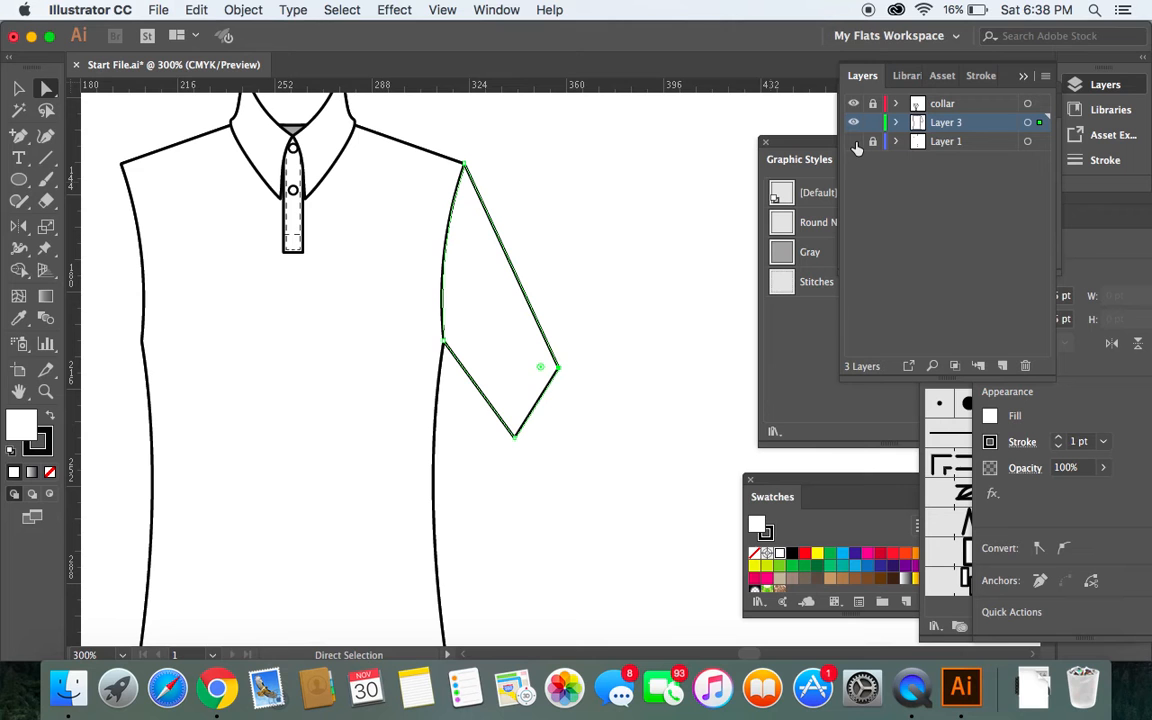
click(855, 143)
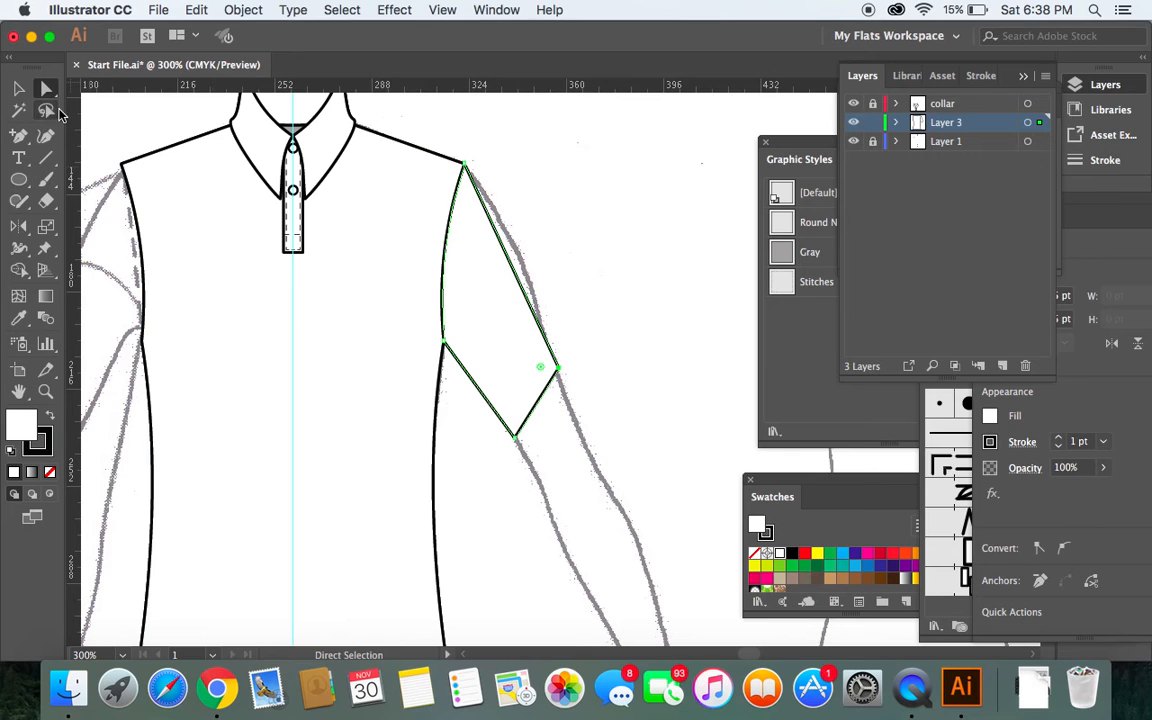
Bend the sleeve's outer edge outward along the arm outline with the Anchor Point tool and remove the curve handle at its hem corner.
click(21, 143)
drag(21, 143, 90, 197)
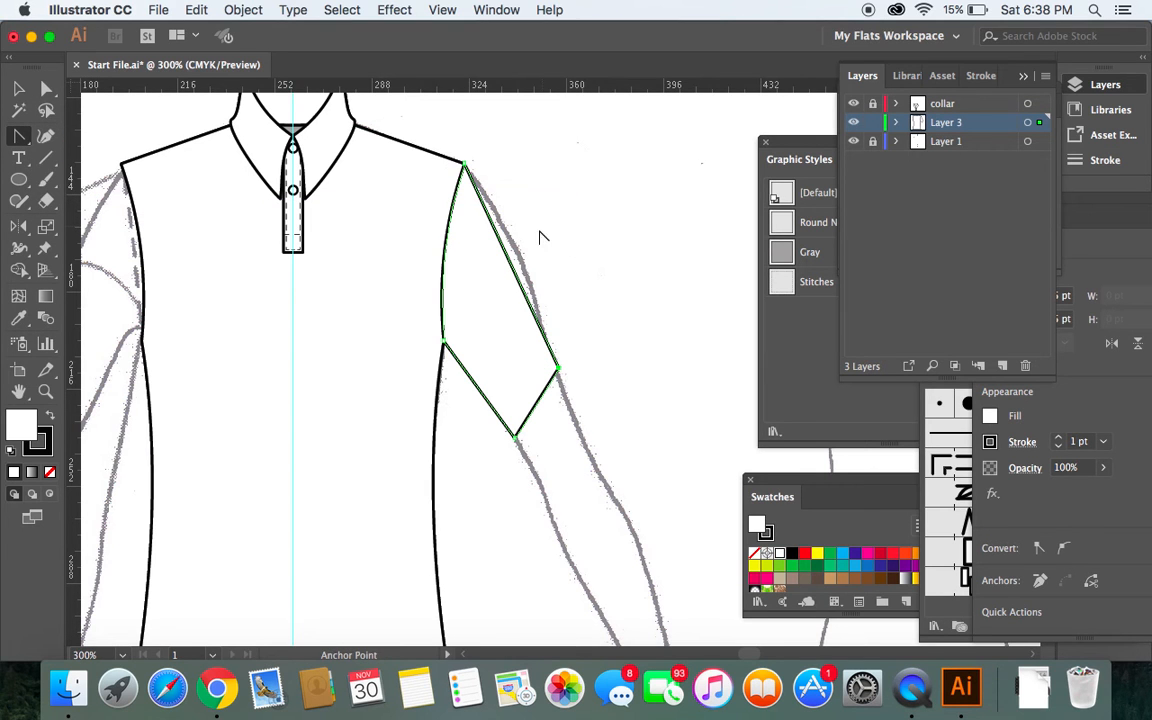
drag(517, 259, 525, 265)
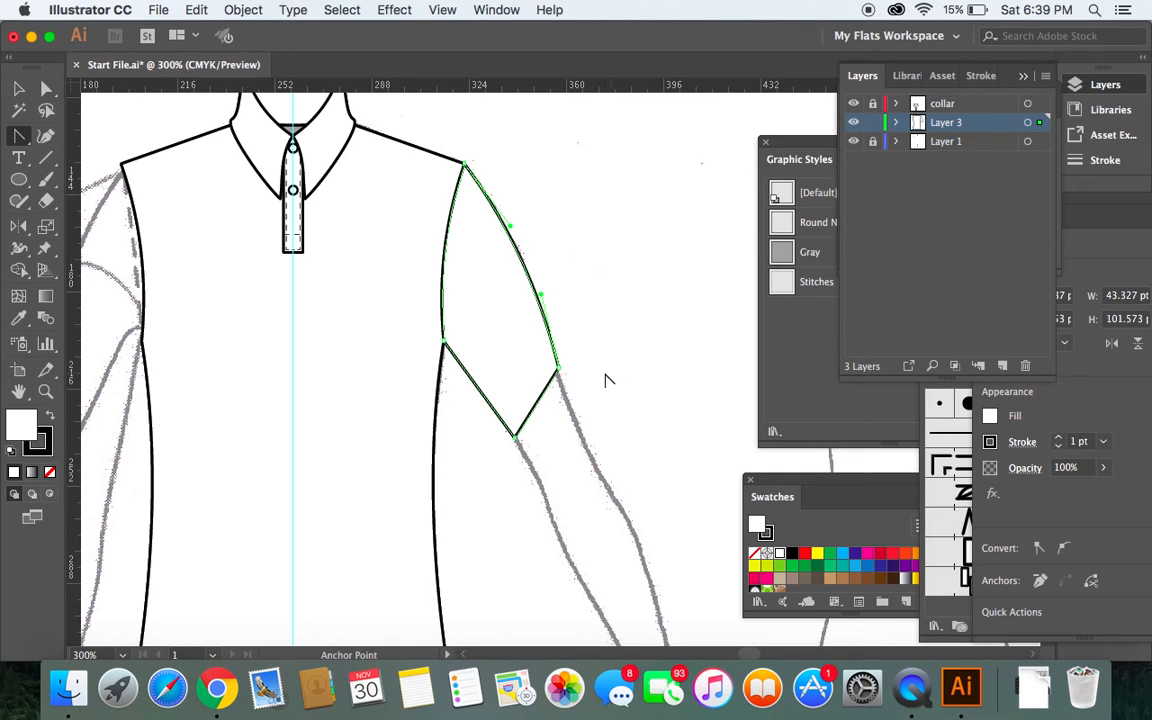
click(563, 370)
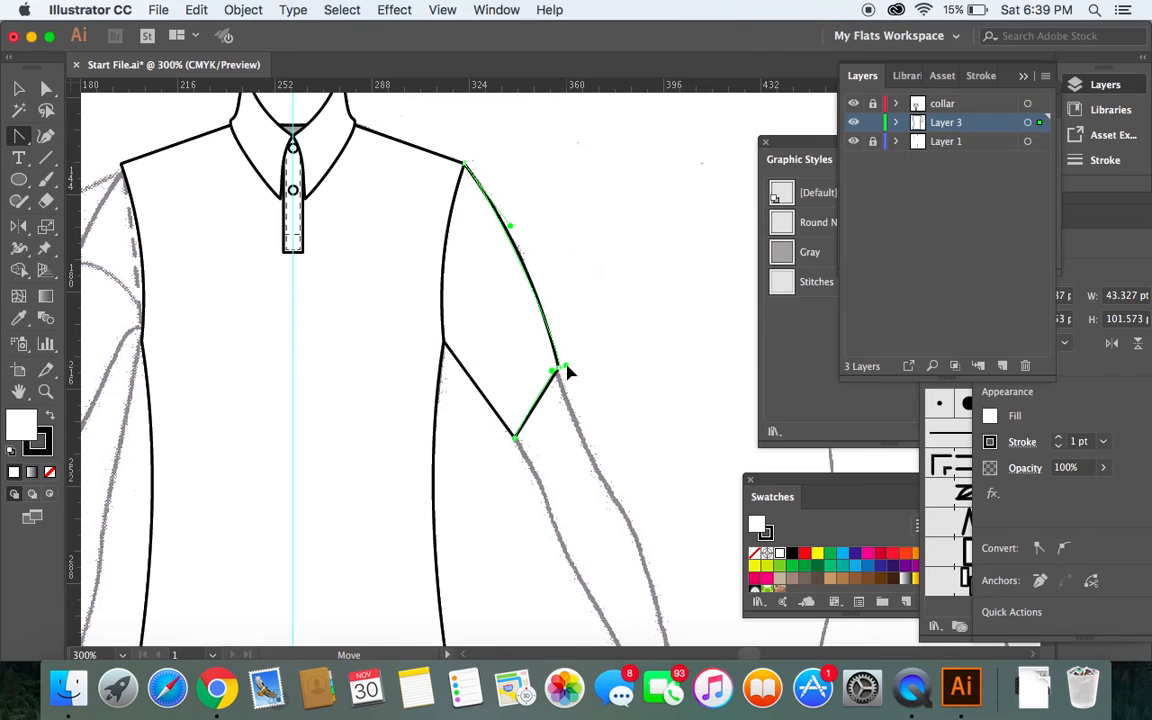
drag(567, 368, 562, 370)
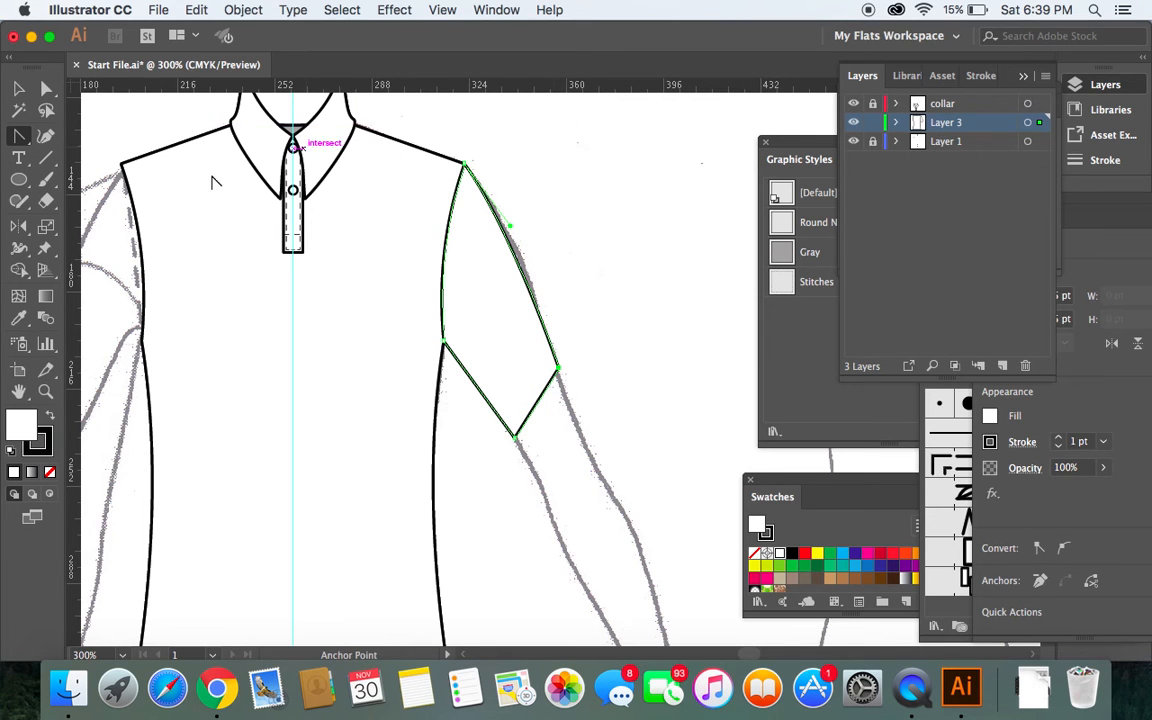
click(18, 88)
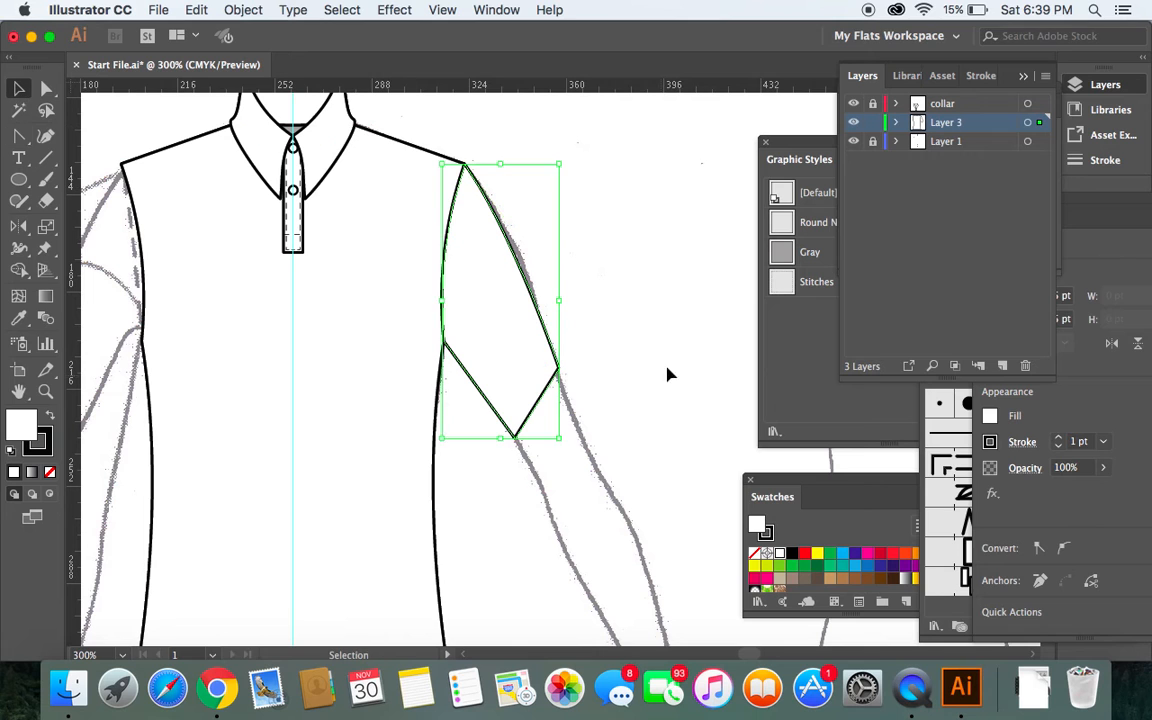
click(642, 330)
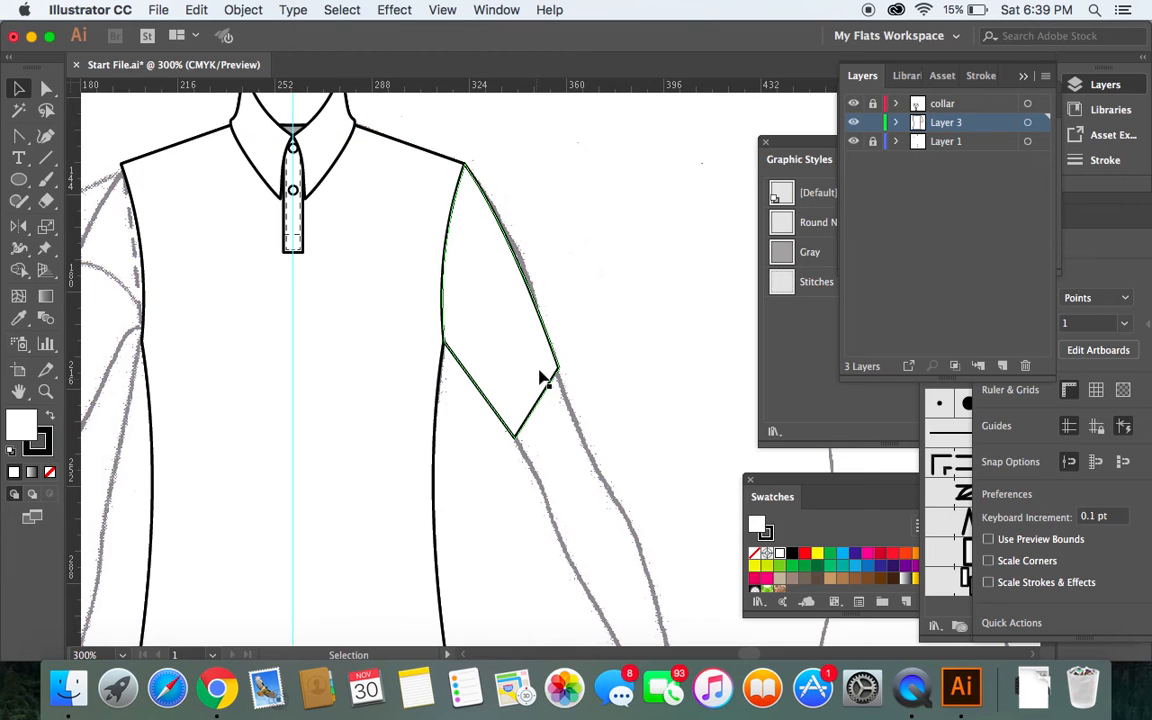
drag(550, 354, 558, 368)
Draw a straight Pen line about 32 pt long just above the sleeve hem and parallel to it, from the underarm edge to the outer edge.
click(20, 137)
click(20, 140)
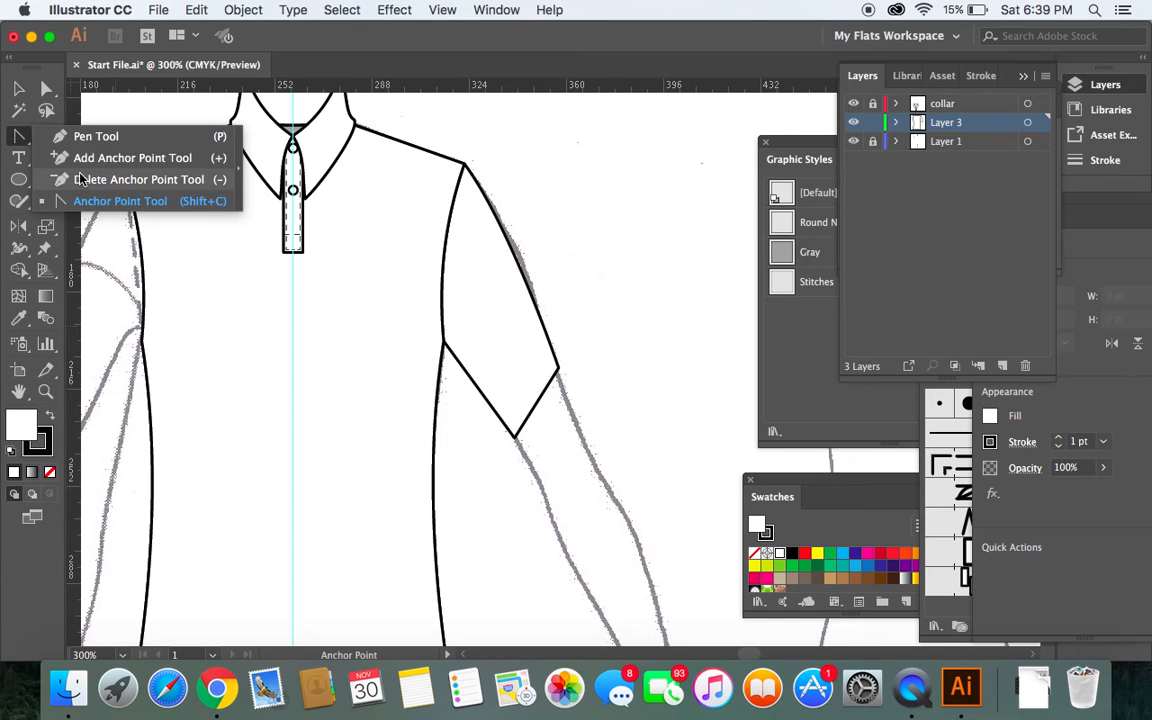
click(88, 136)
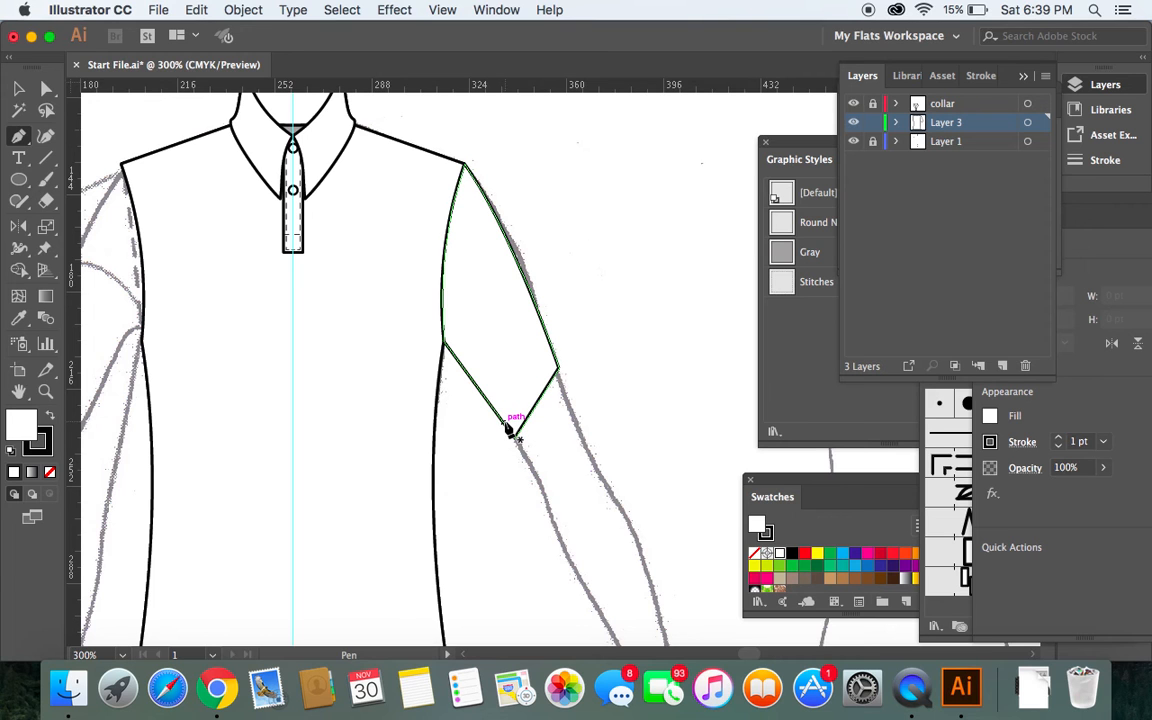
key(super+equal)
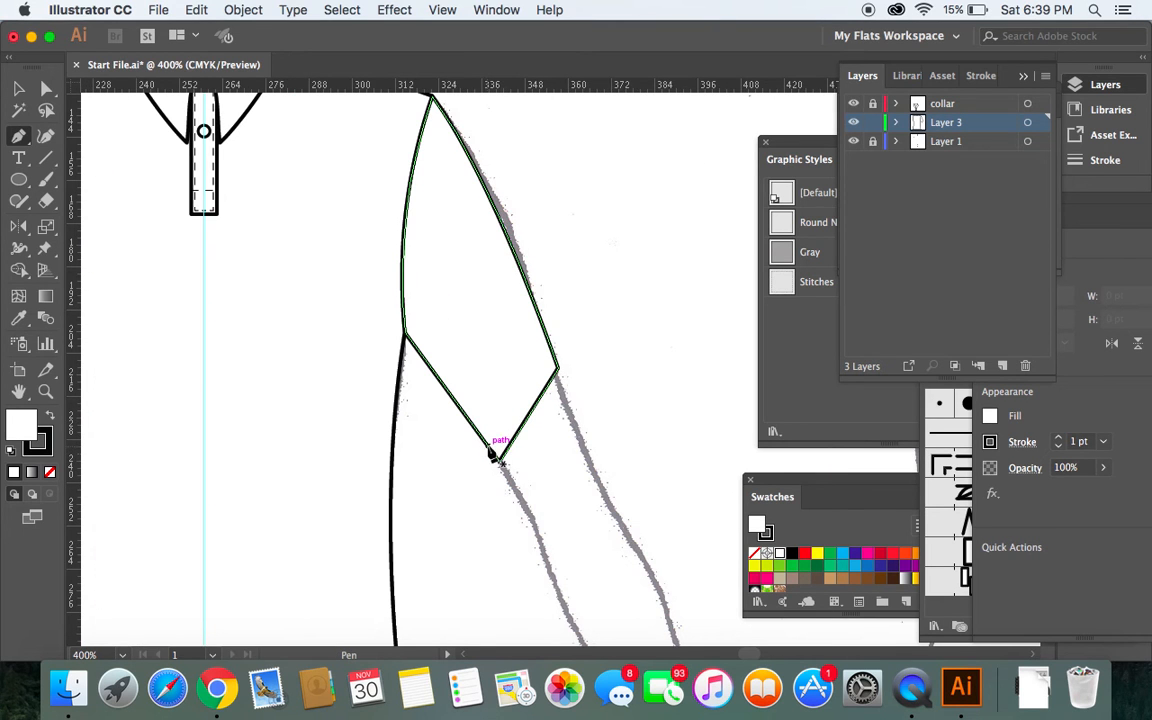
click(489, 448)
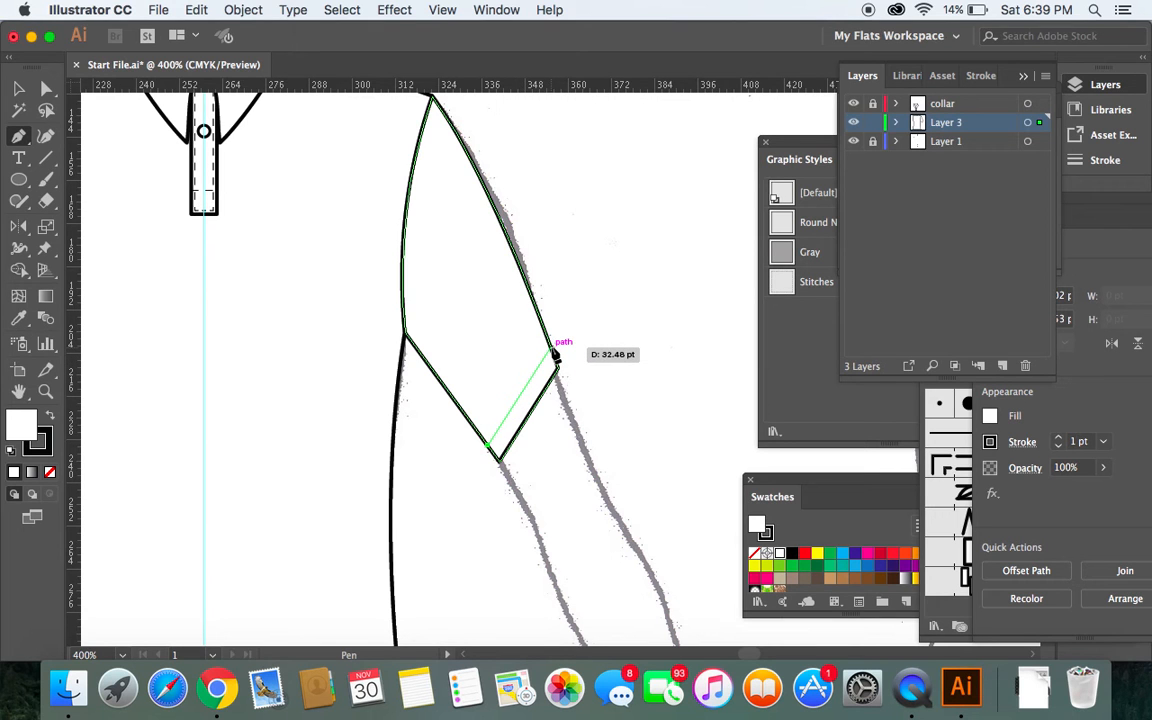
click(556, 352)
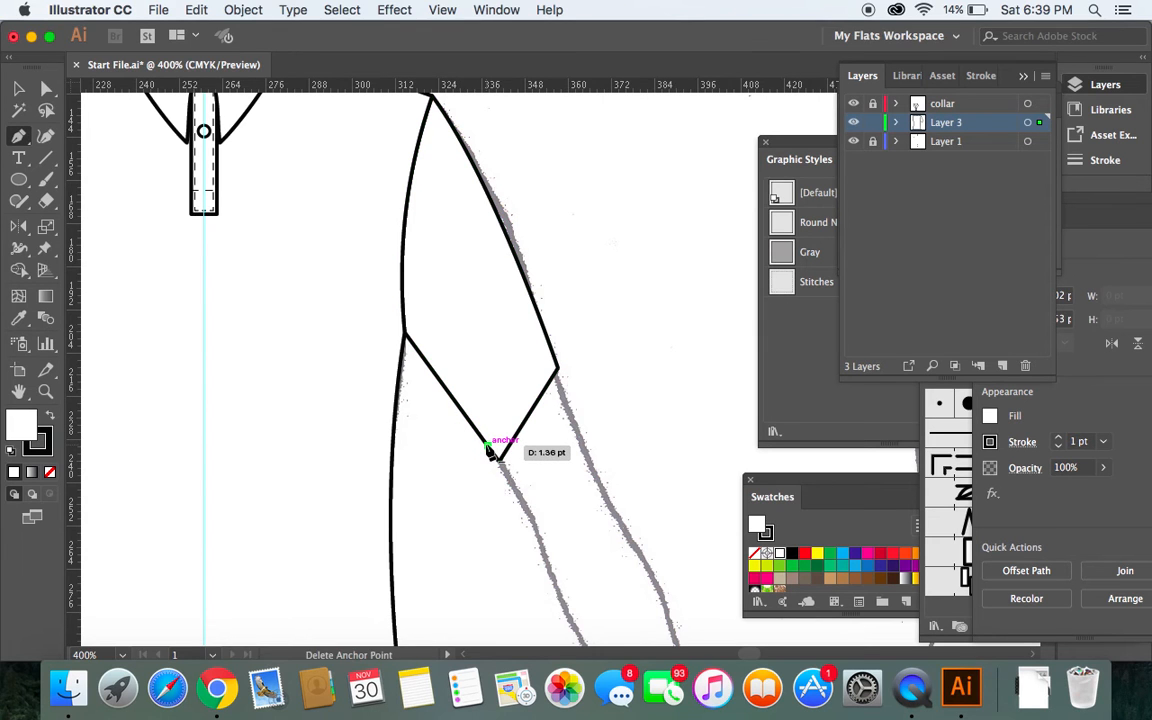
click(488, 448)
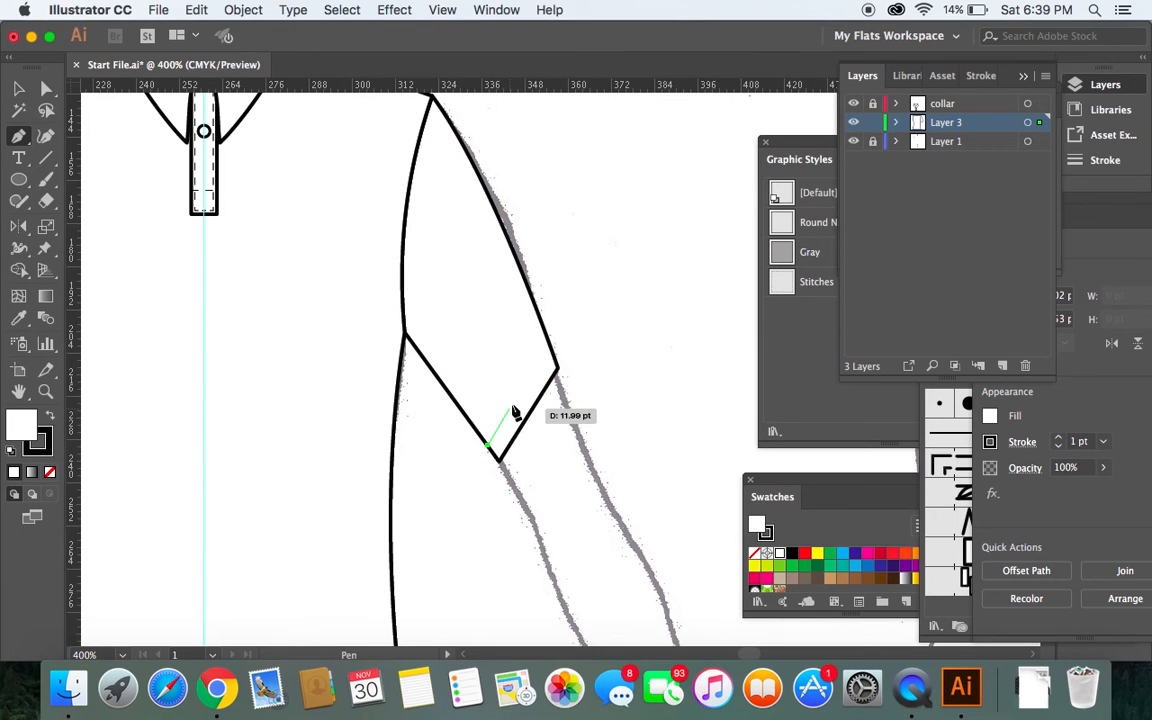
click(552, 352)
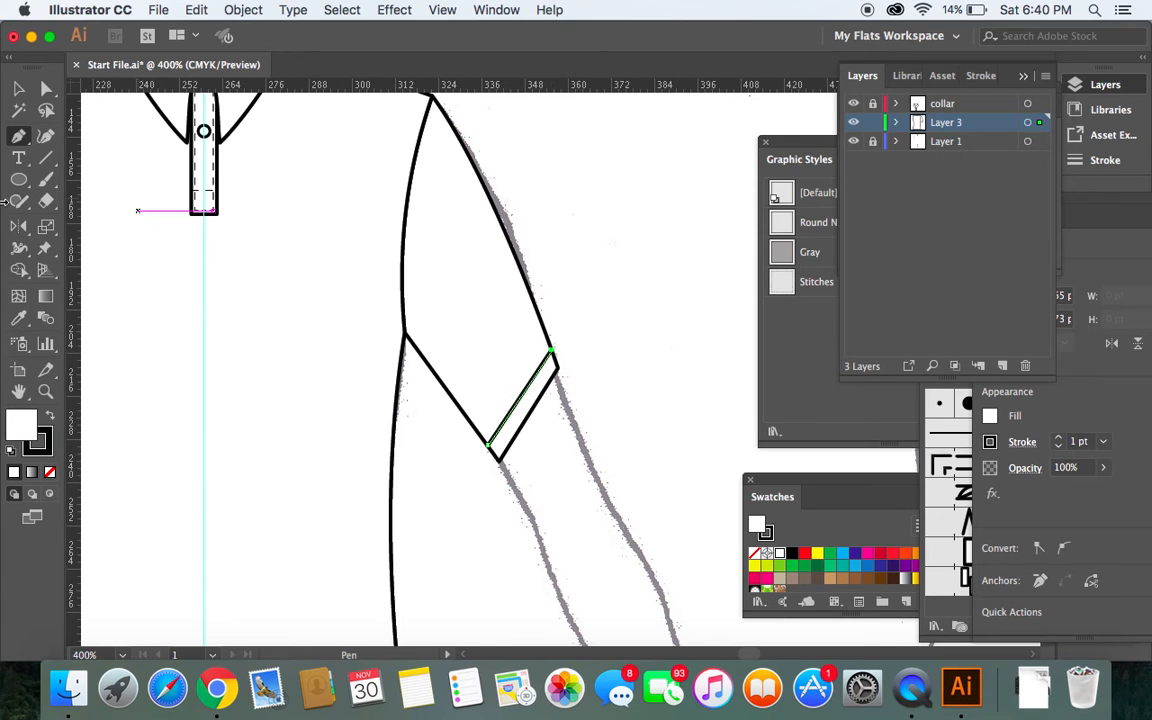
Turn the band below the sleeve's hem line into its own shape with Shape Builder, using the hem line and sleeve outline.
click(18, 88)
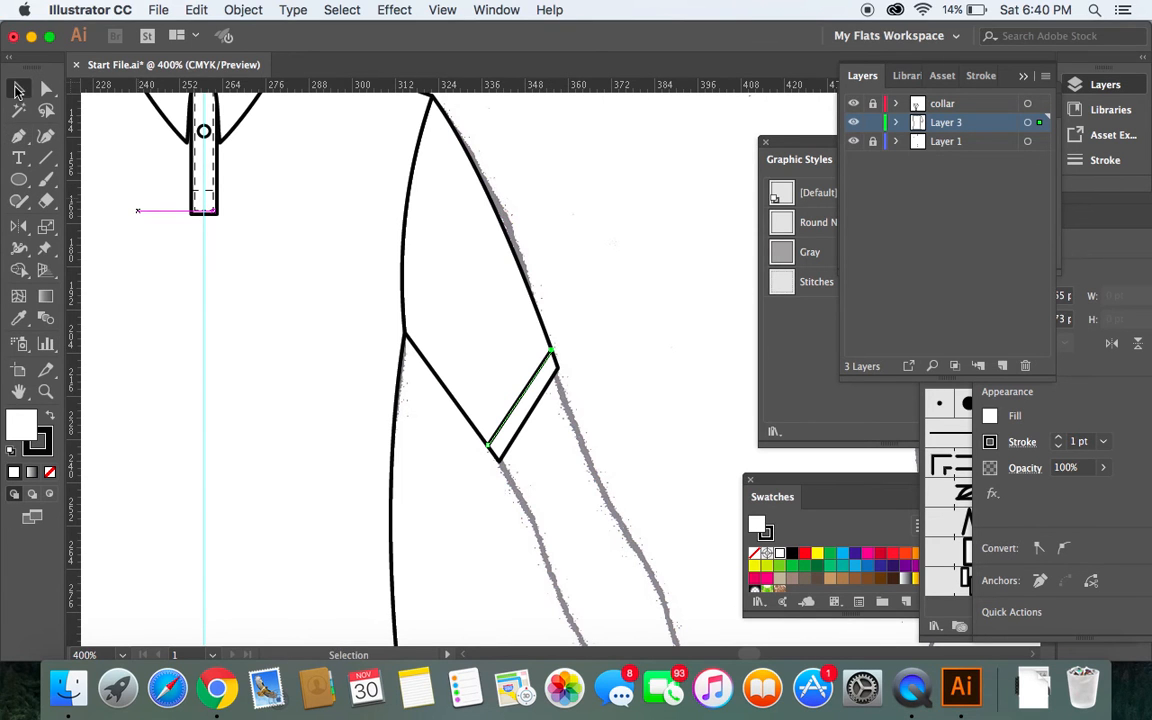
click(596, 268)
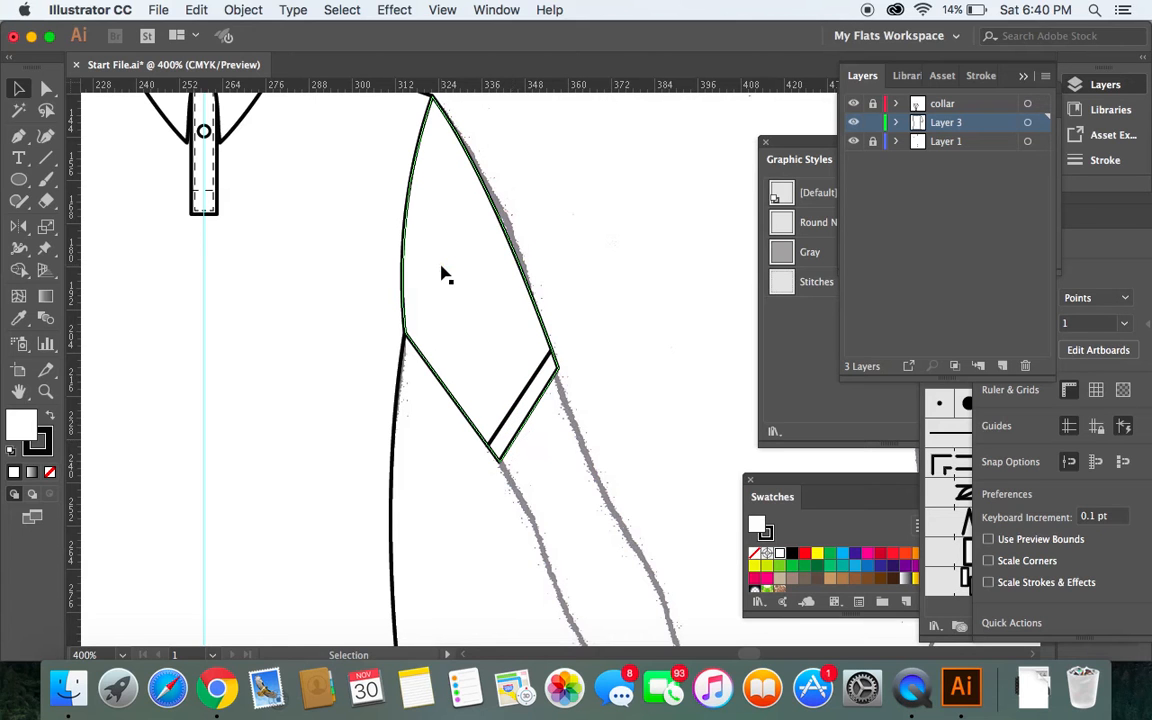
click(503, 423)
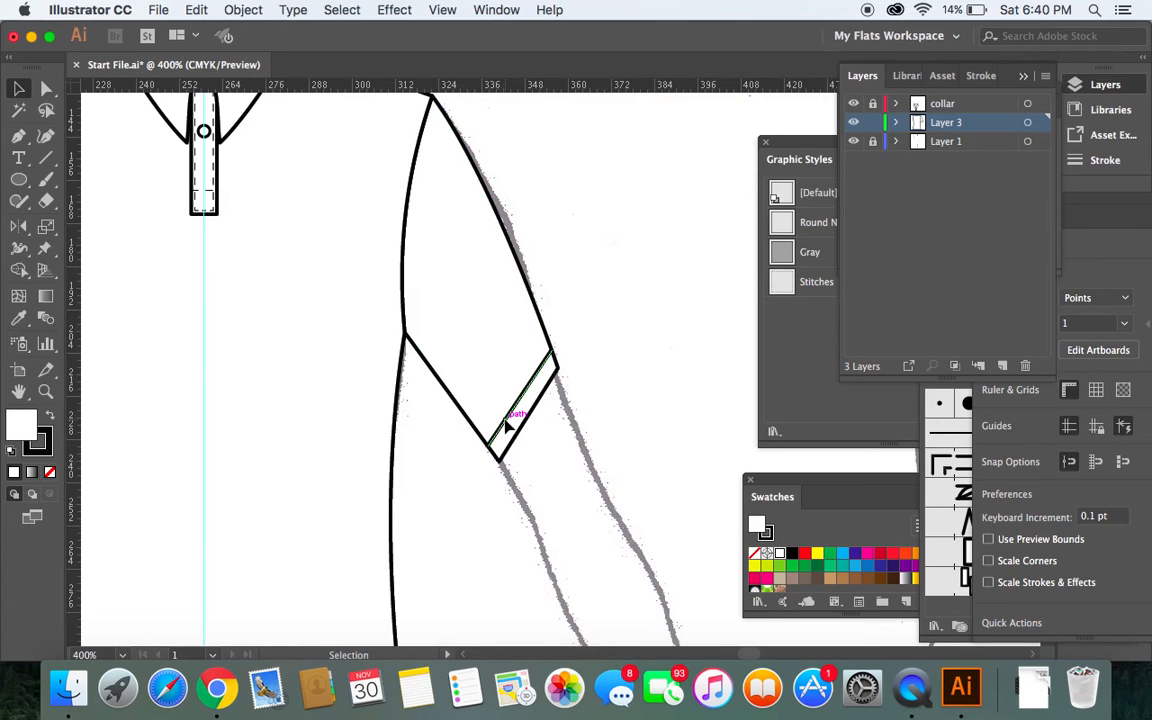
click(509, 426)
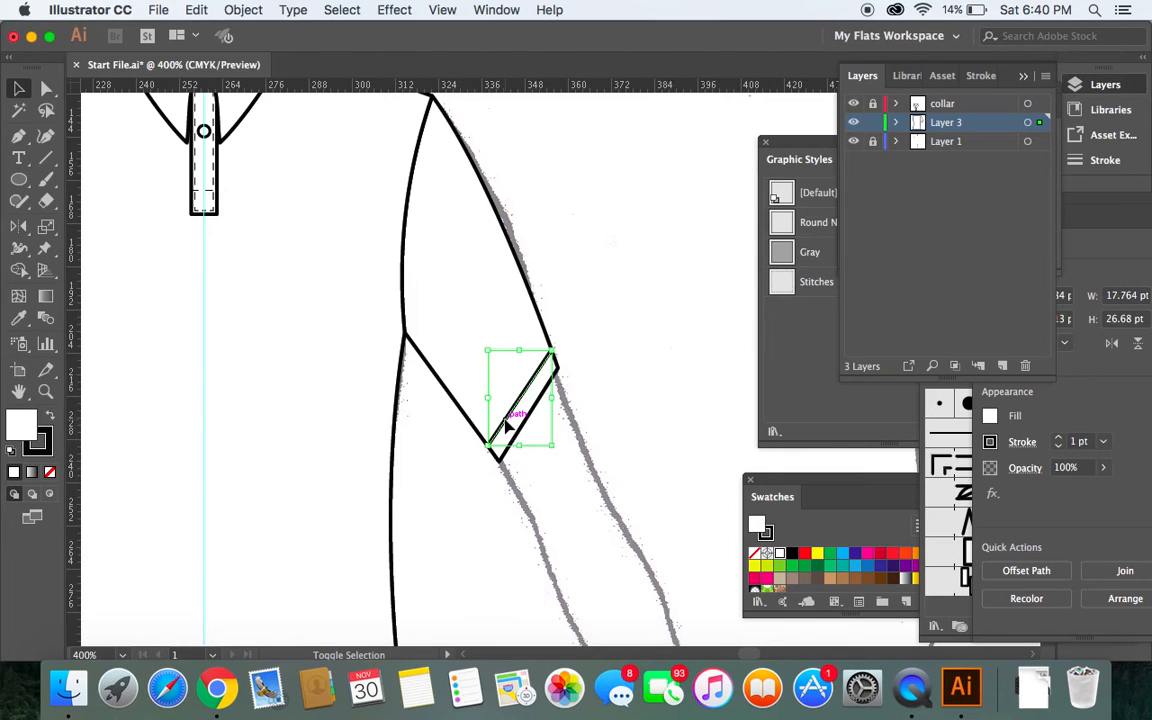
shift+click(539, 312)
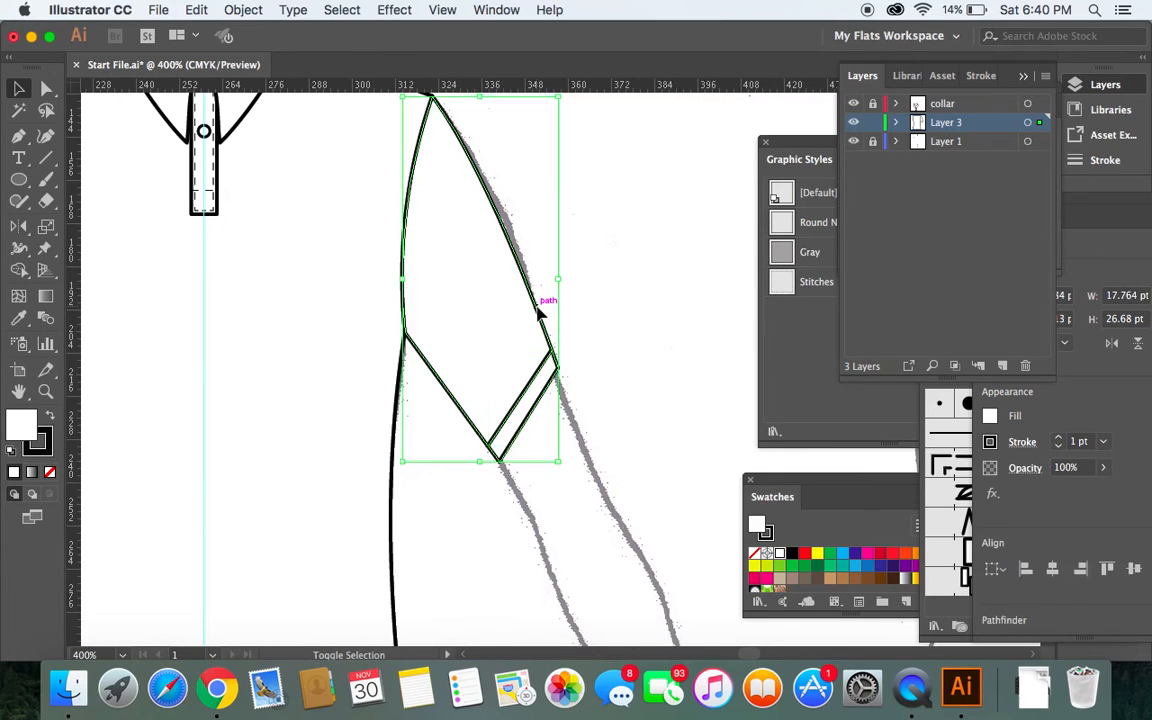
click(19, 278)
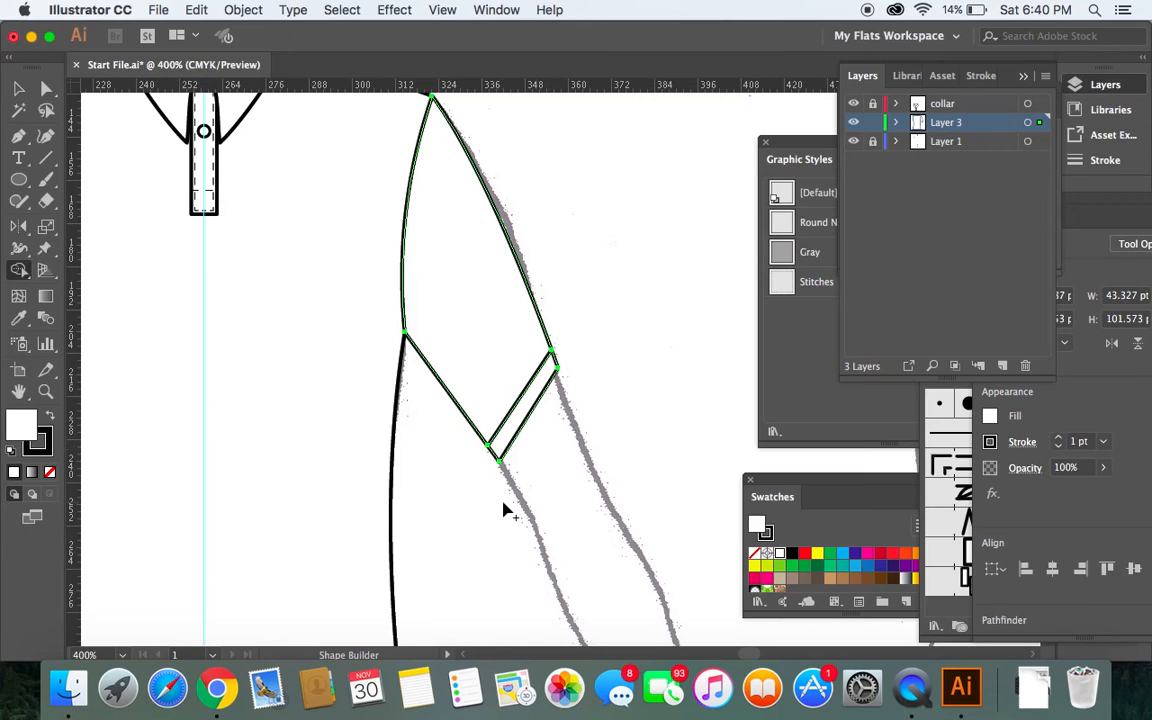
click(525, 409)
click(20, 92)
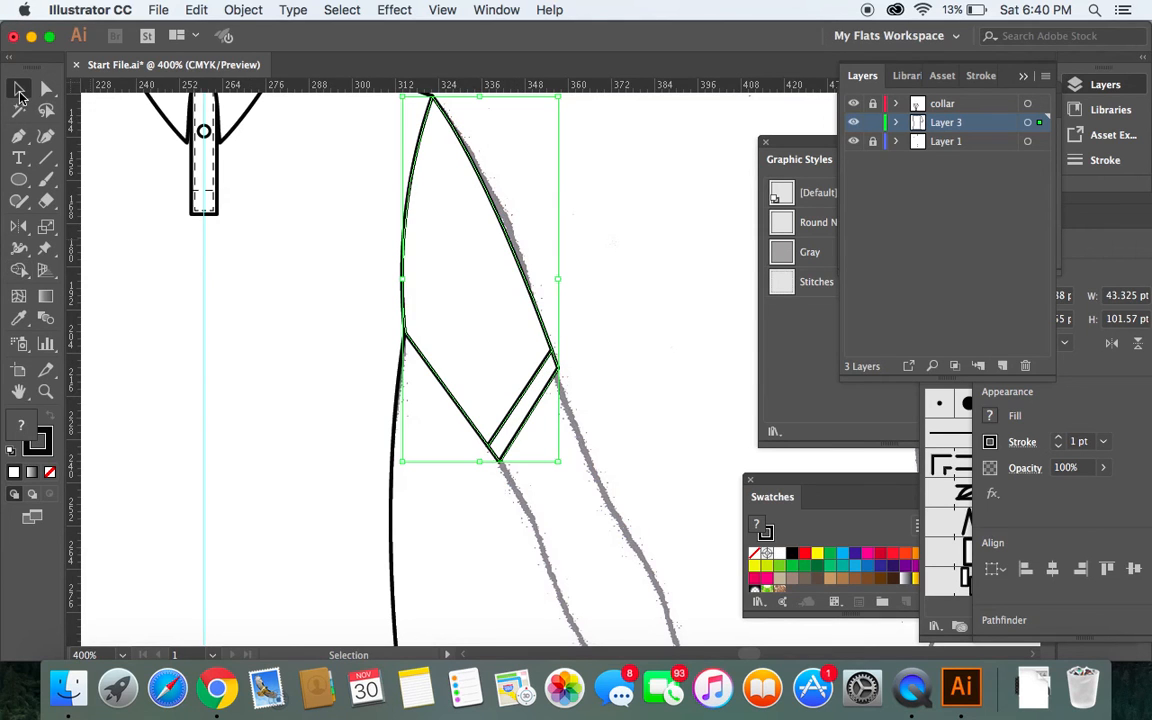
click(655, 397)
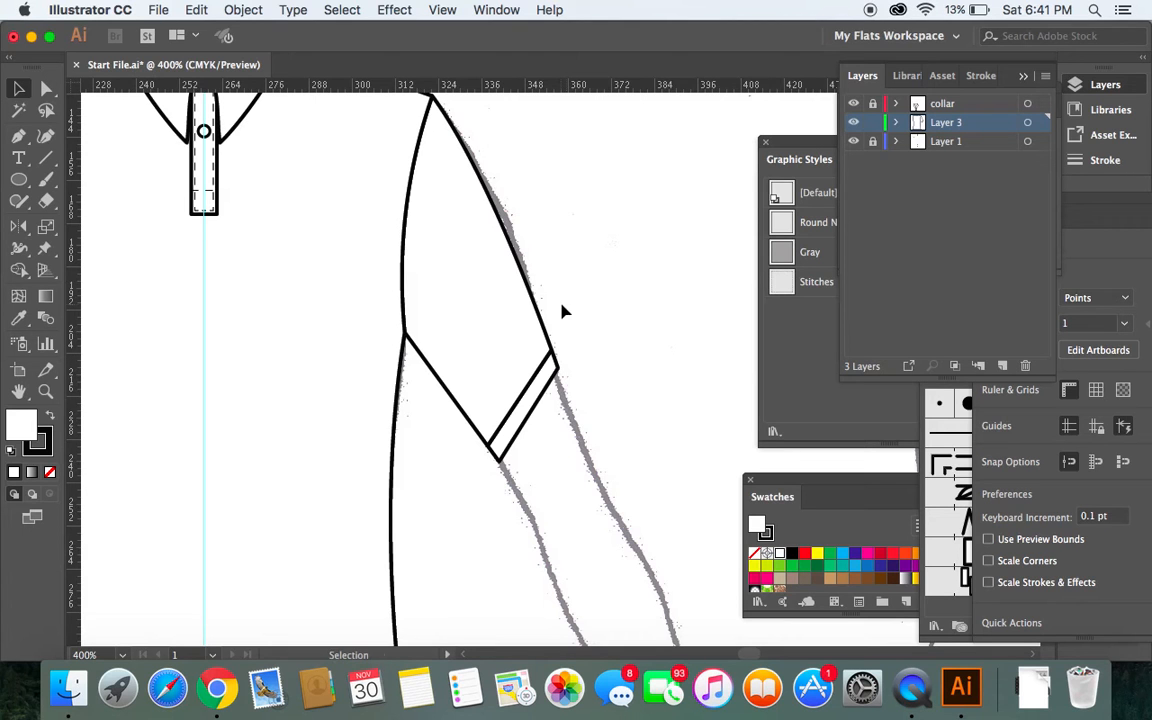
Group the sleeve with its hem band.
drag(561, 305, 450, 509)
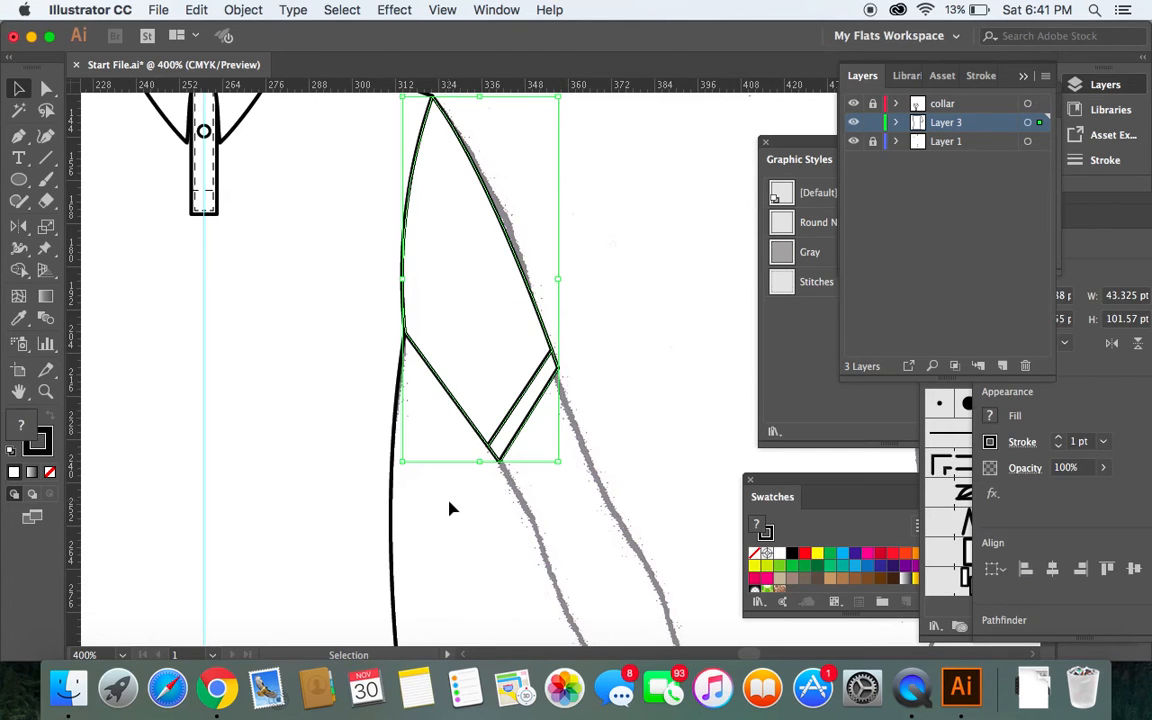
click(246, 14)
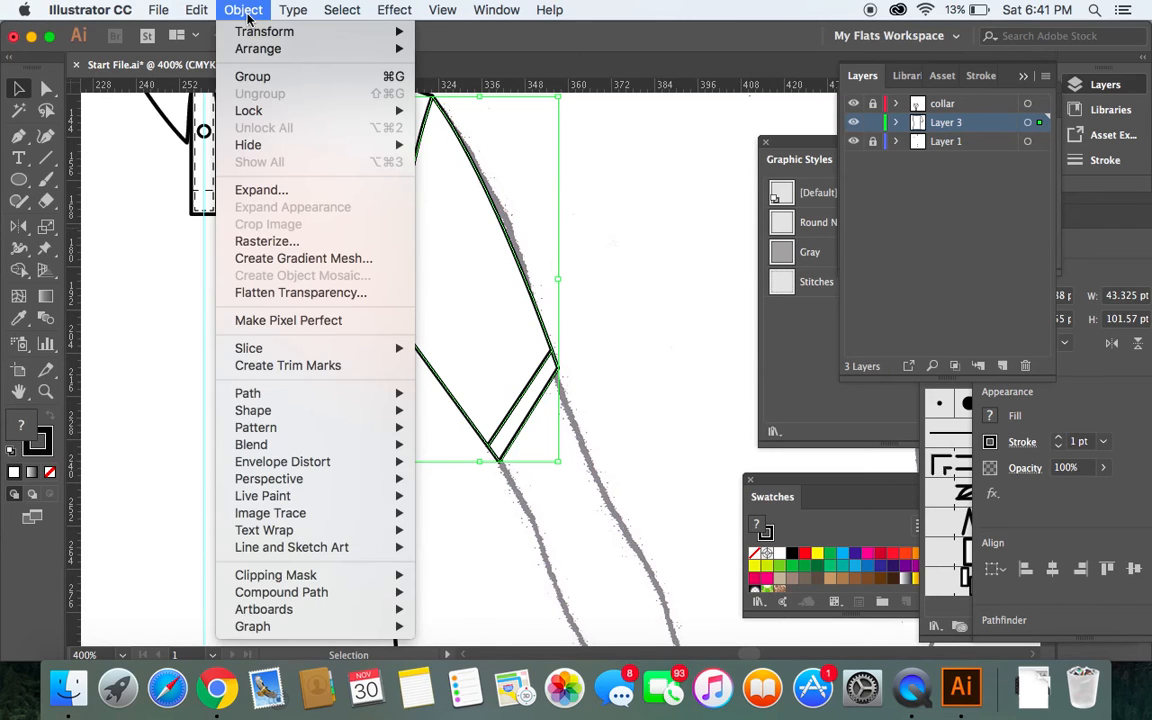
click(252, 77)
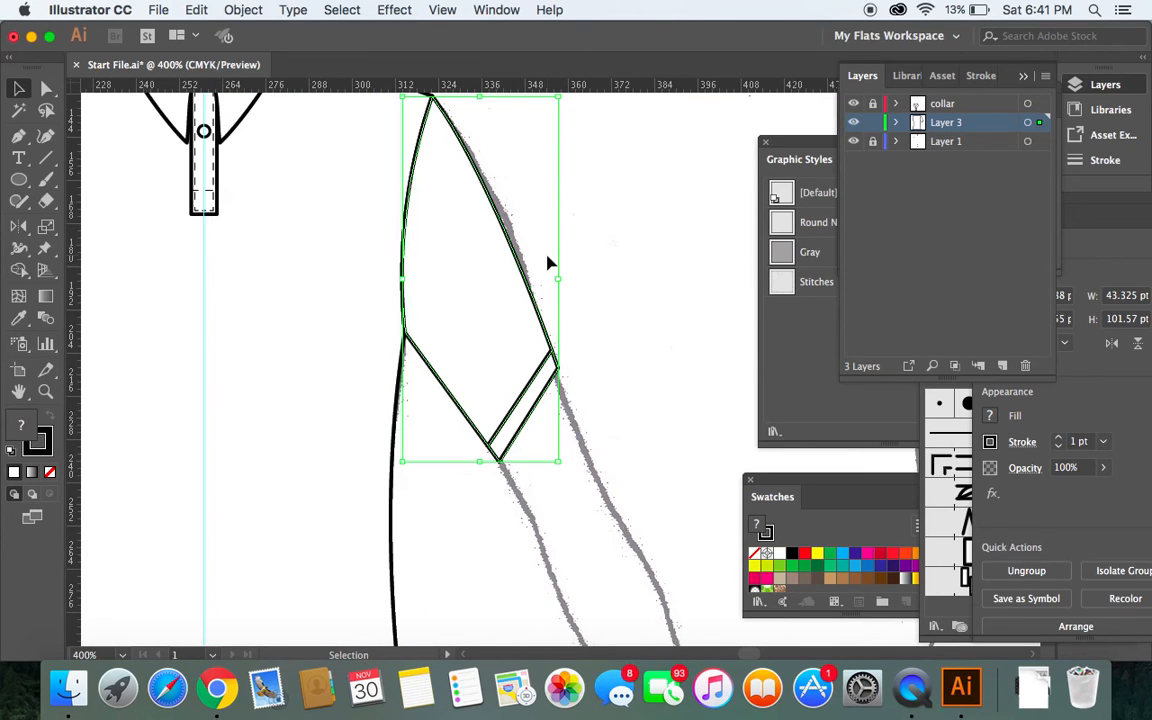
Move the grouped sleeve away from the armhole to test the group, and undo the move.
click(18, 90)
drag(504, 233, 598, 253)
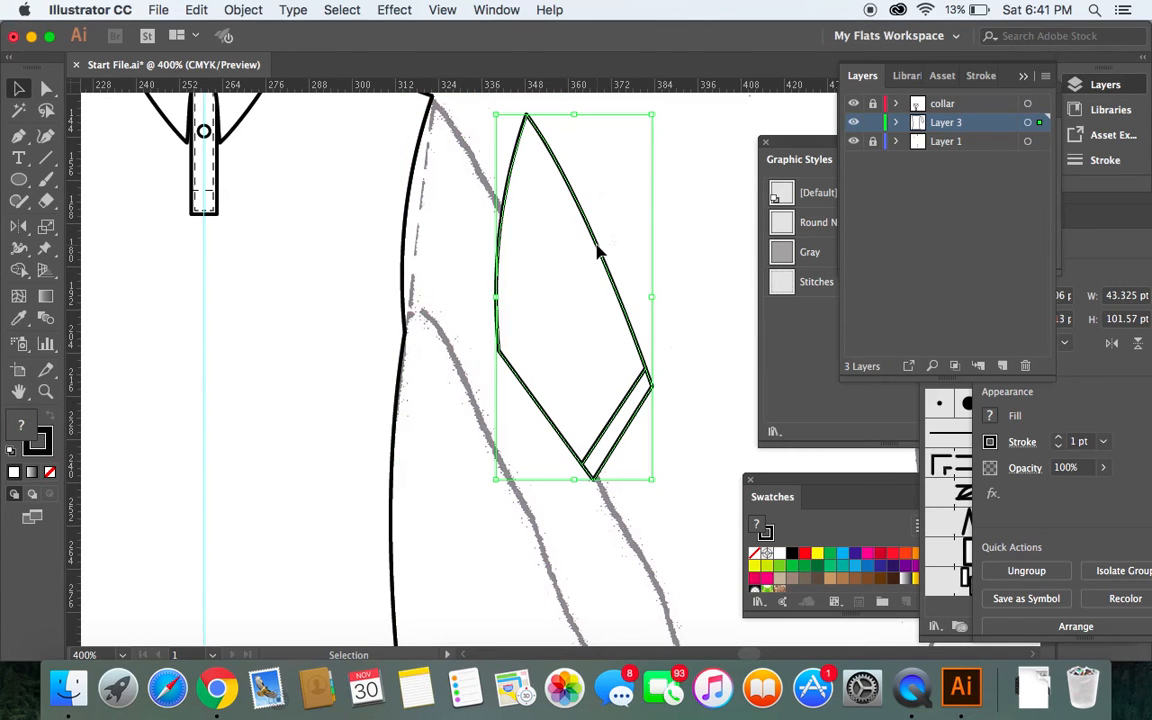
click(188, 10)
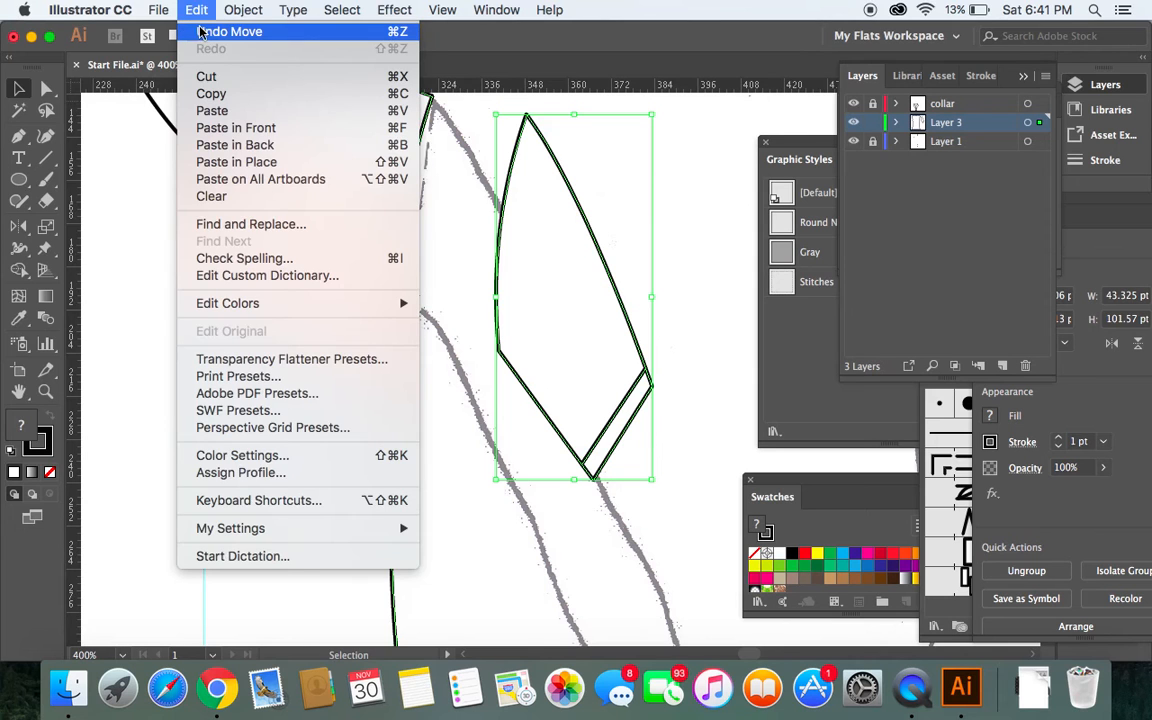
click(201, 32)
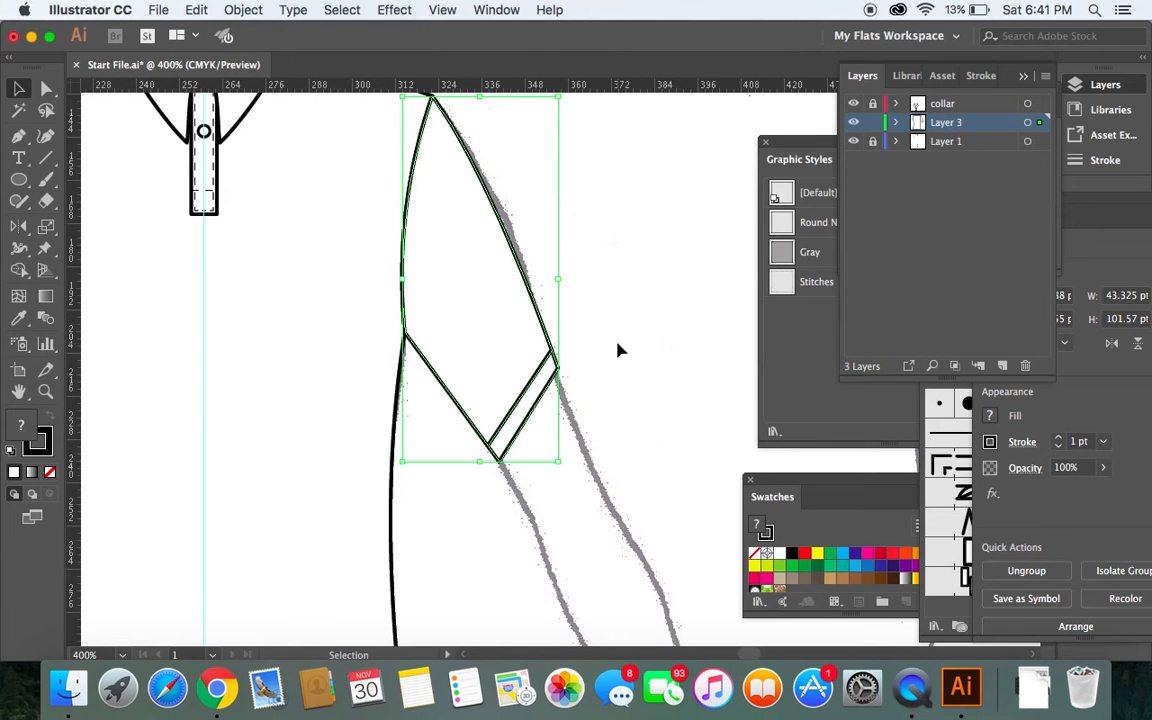
Reflect a copy of the grouped sleeve across the vertical center-front guide onto the shirt's opposite armhole, and deselect it.
key(a)
key(super+minus)
key(super+minus)
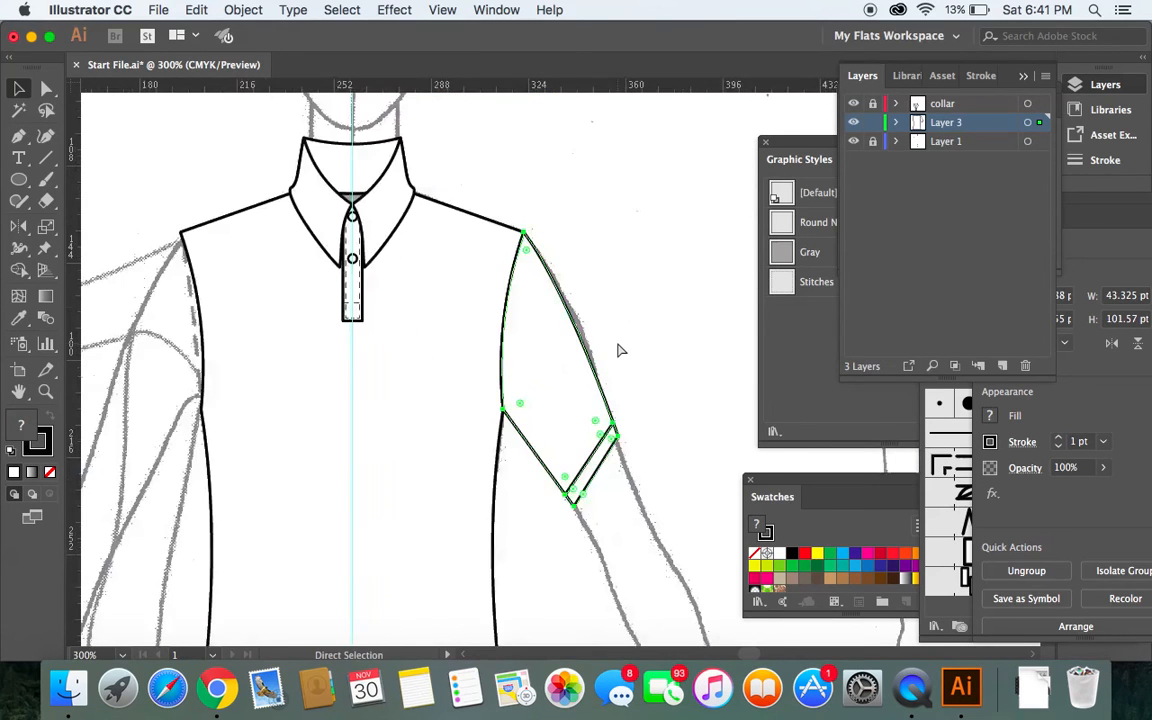
key(v)
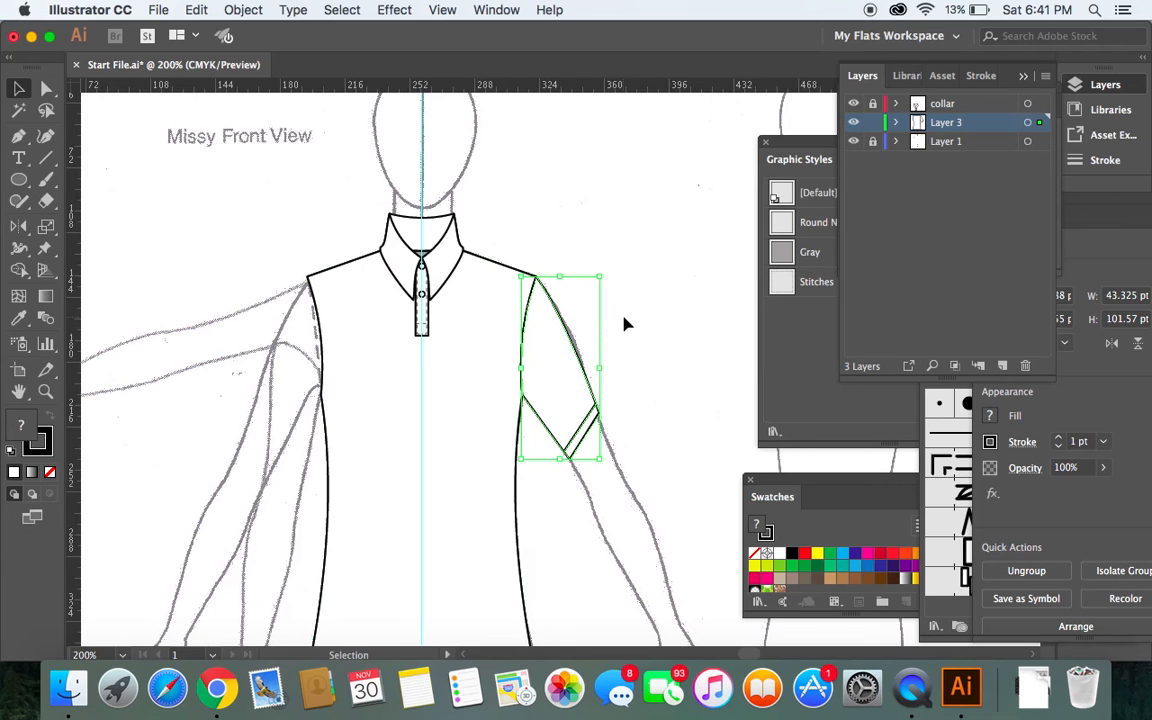
key(o)
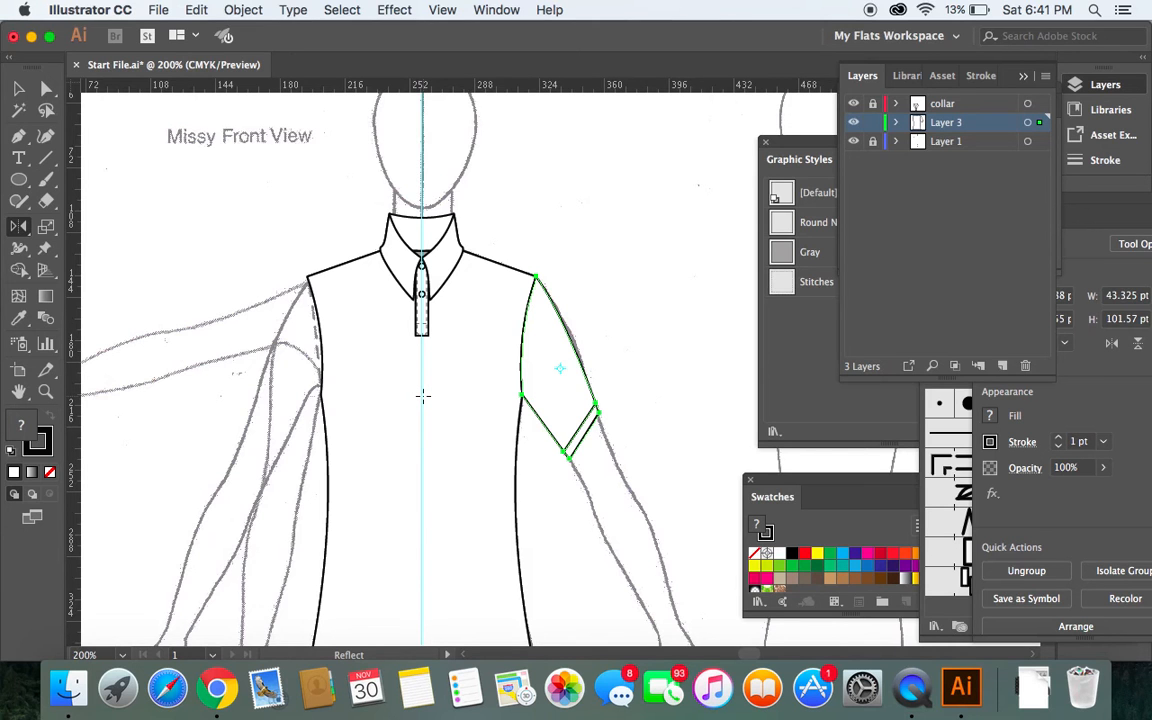
key(super+equal)
key(super+equal)
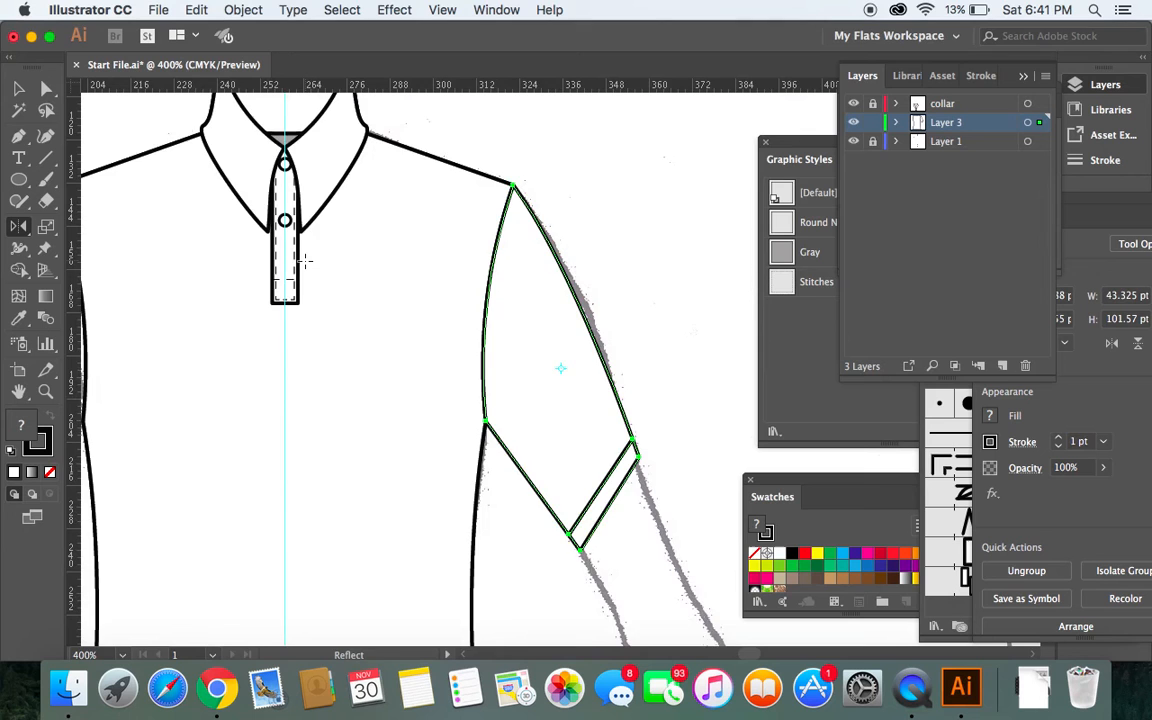
scroll(305, 261, up, 4)
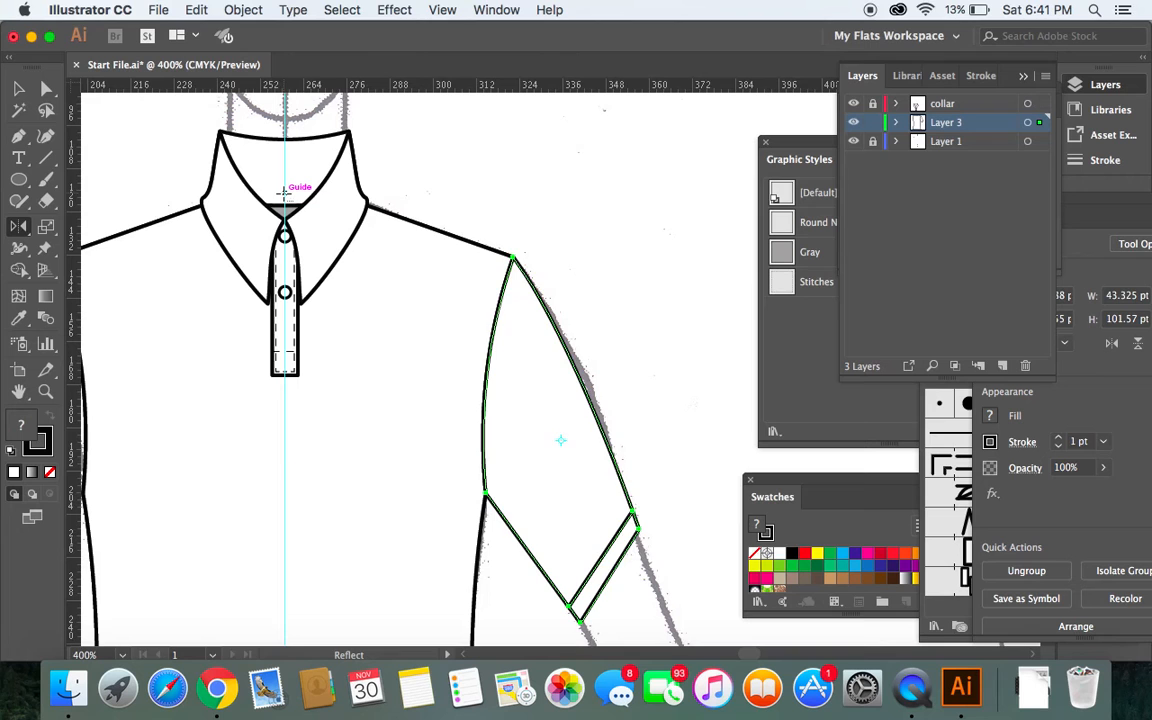
alt+click(286, 193)
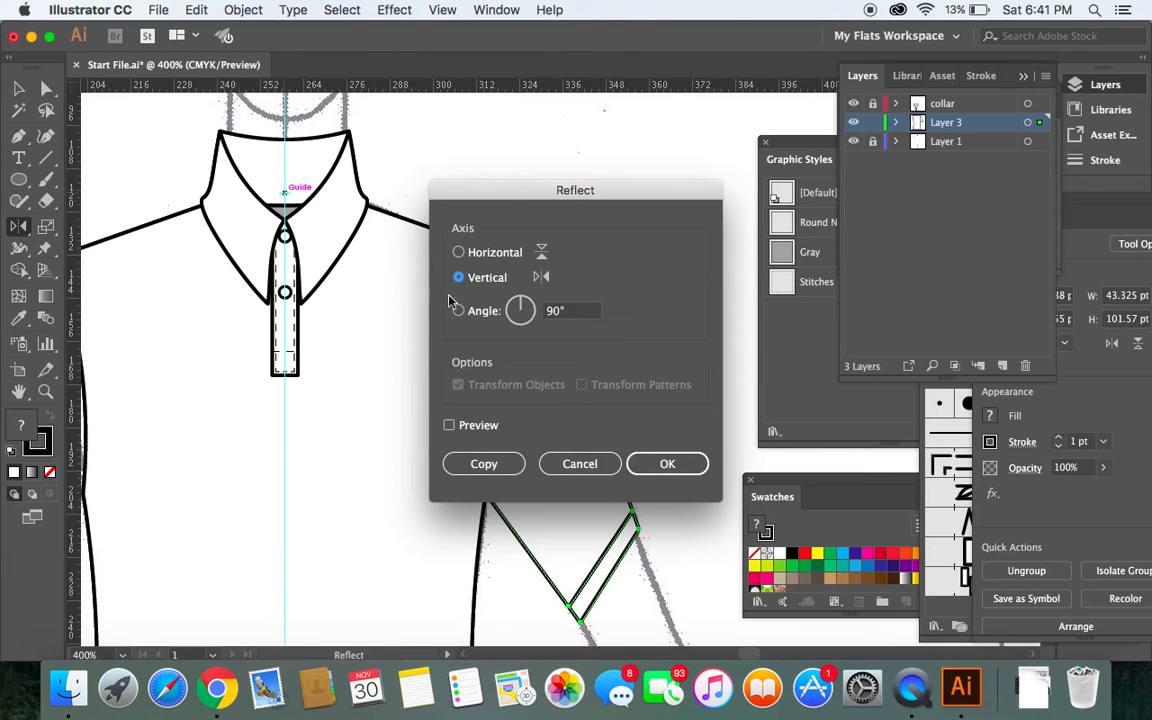
click(478, 464)
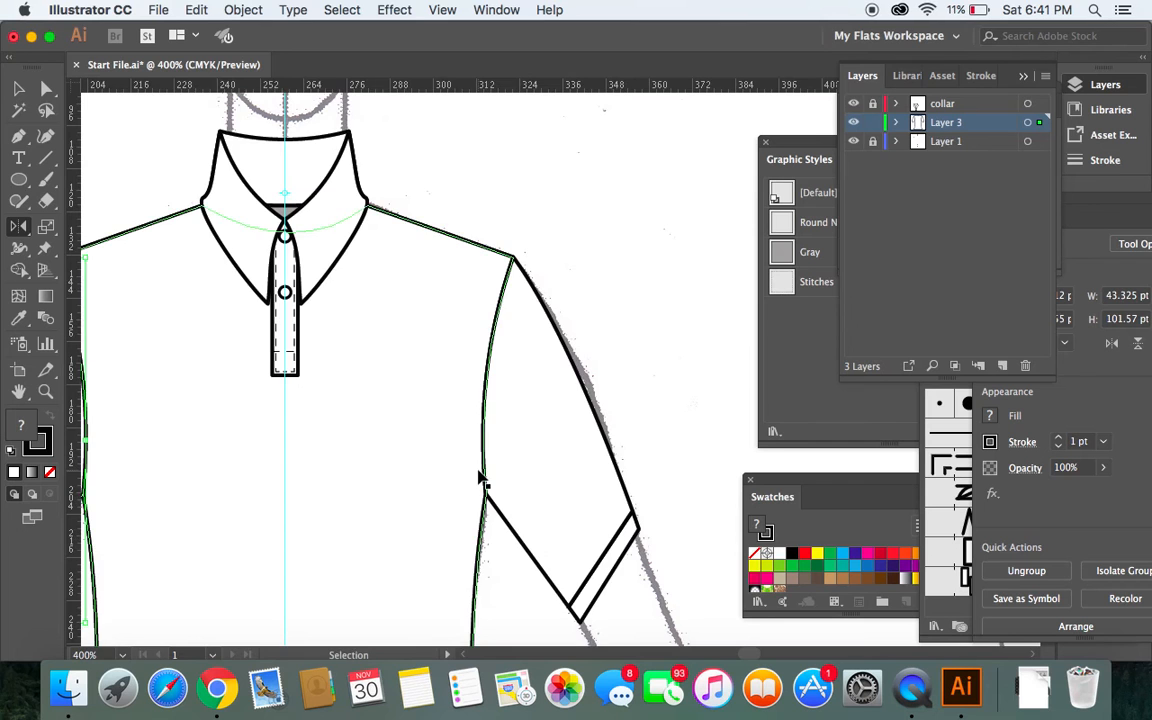
key(super+minus)
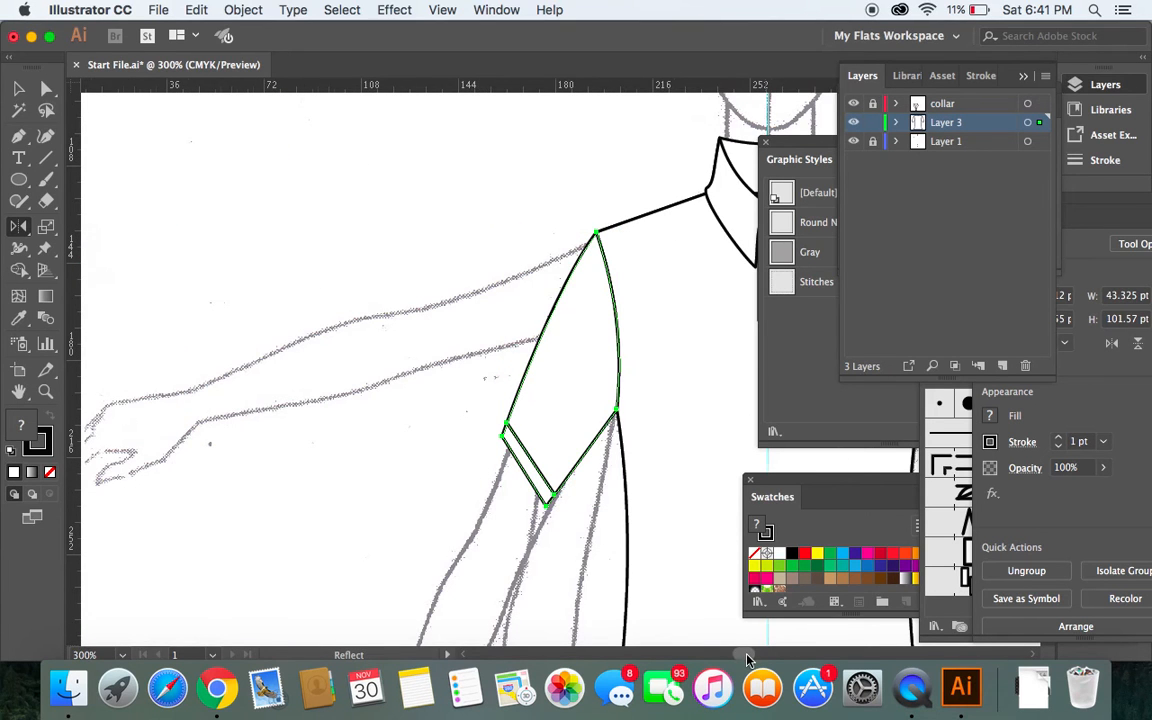
scroll(745, 657, right, 10)
scroll(750, 661, right, 5)
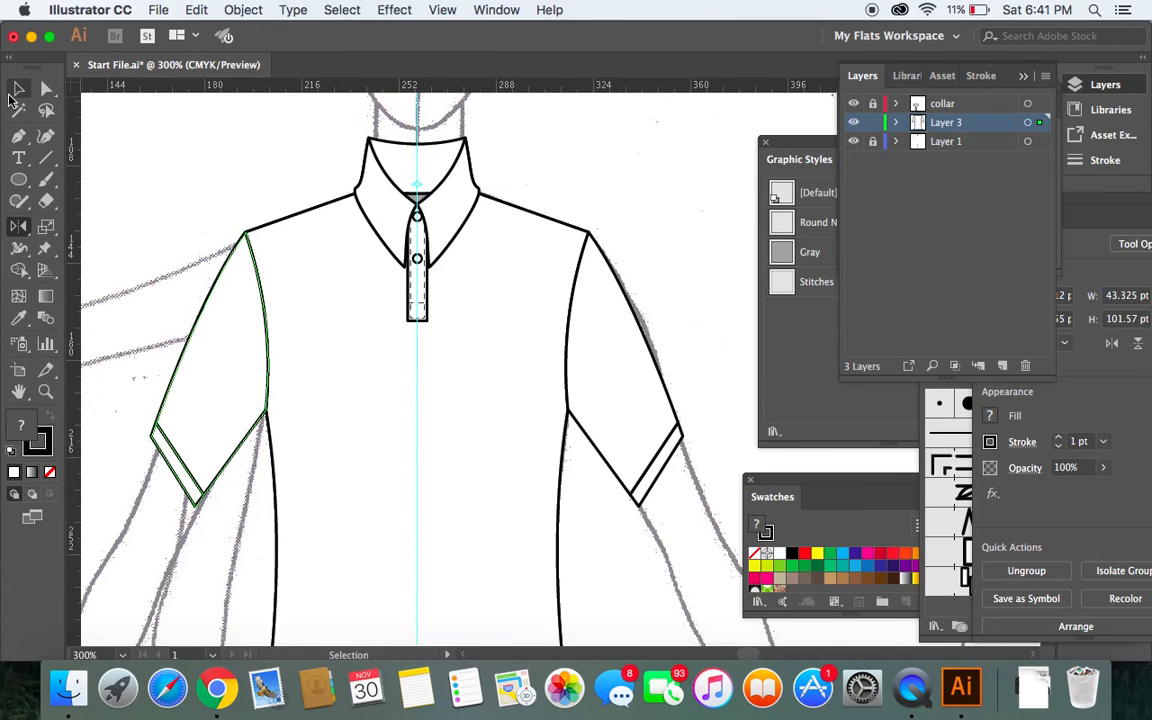
click(18, 88)
click(184, 138)
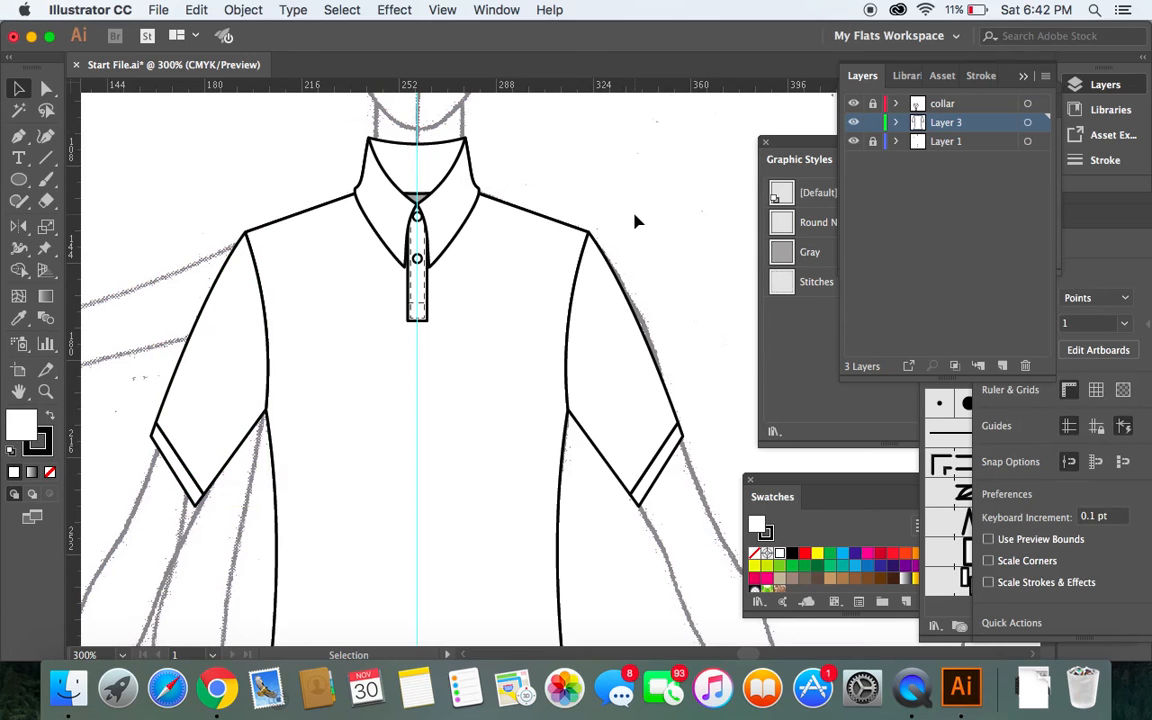
Copy only the bottom hem segment of the shirt body and paste it in front.
key(super+minus)
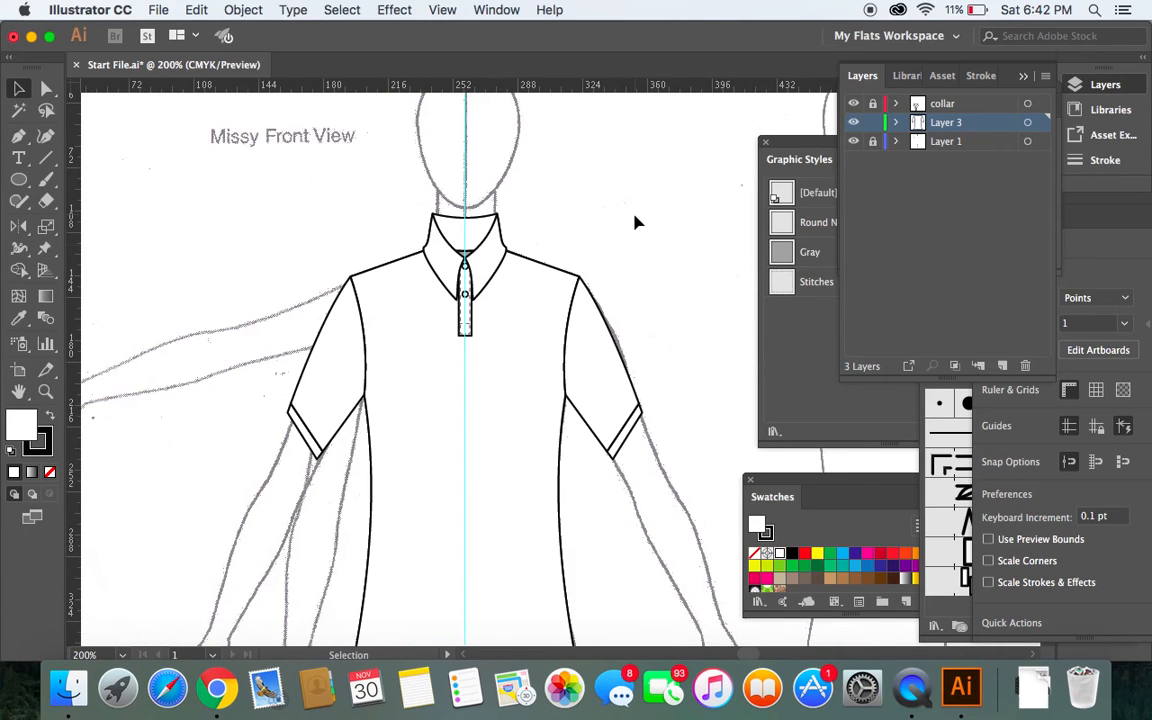
scroll(644, 296, down, 5)
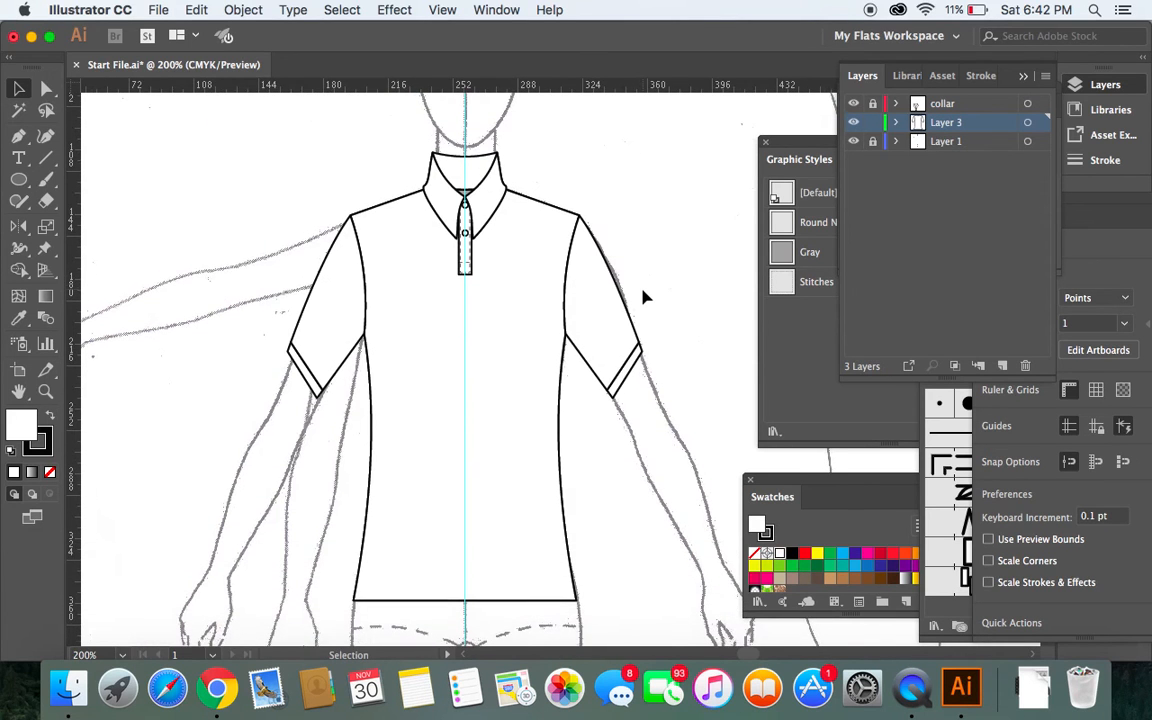
scroll(644, 296, down, 2)
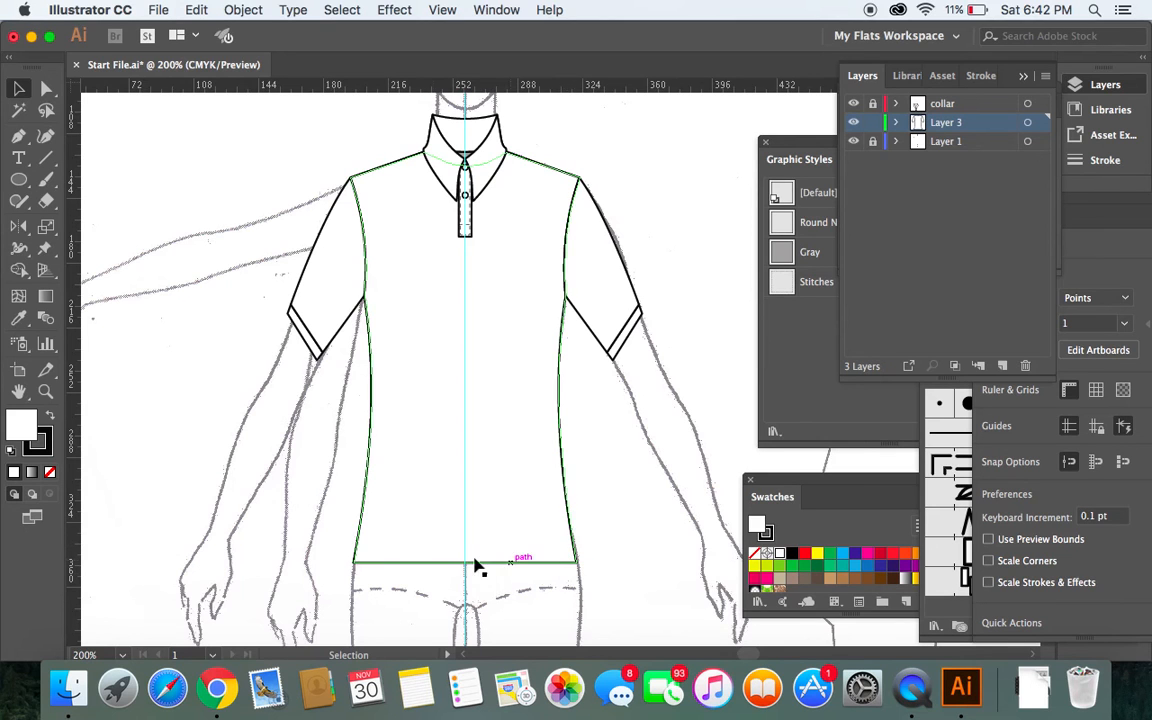
click(47, 90)
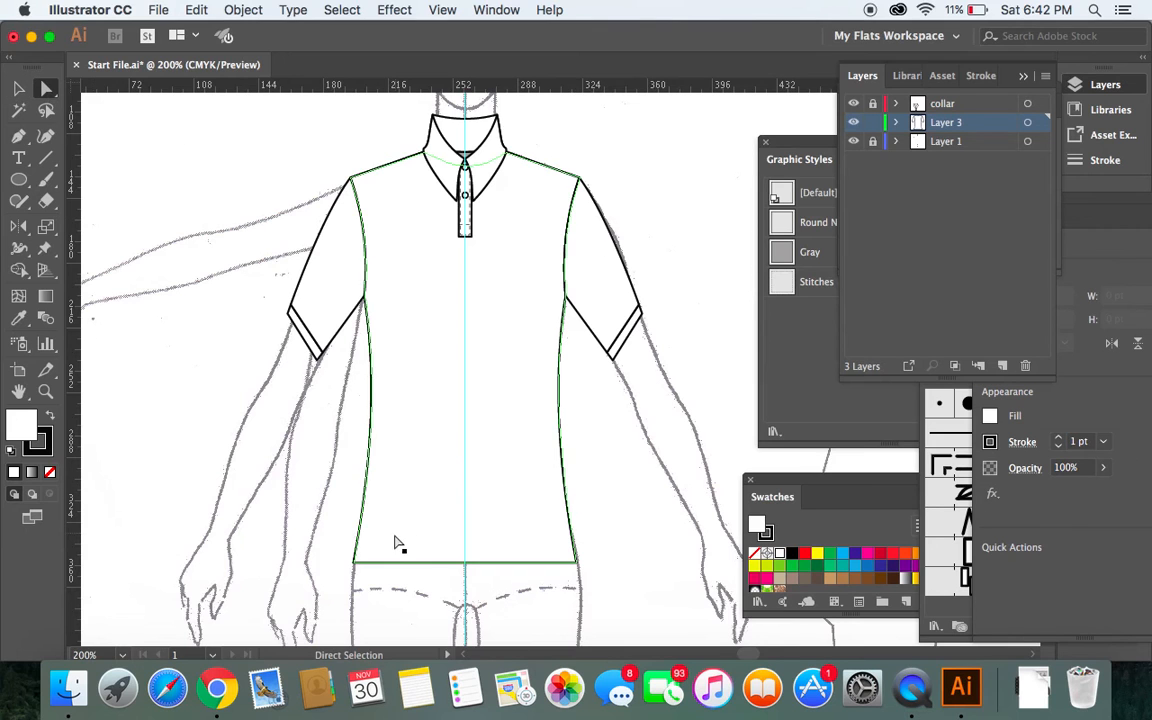
click(466, 566)
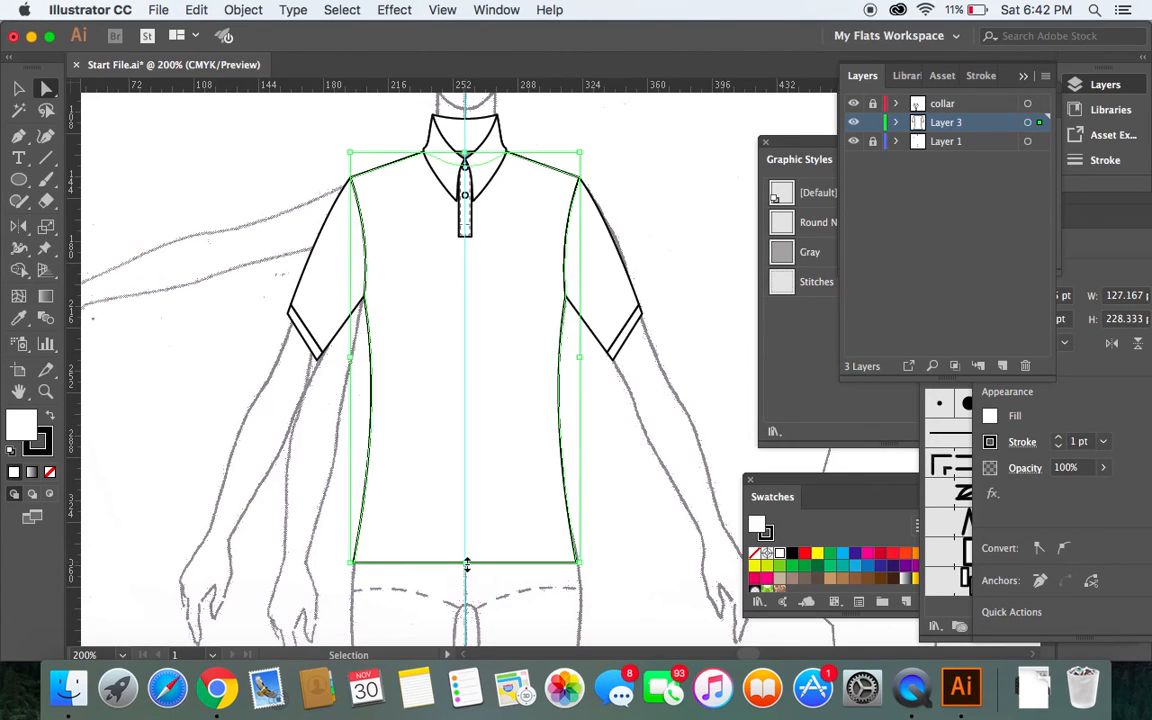
click(468, 566)
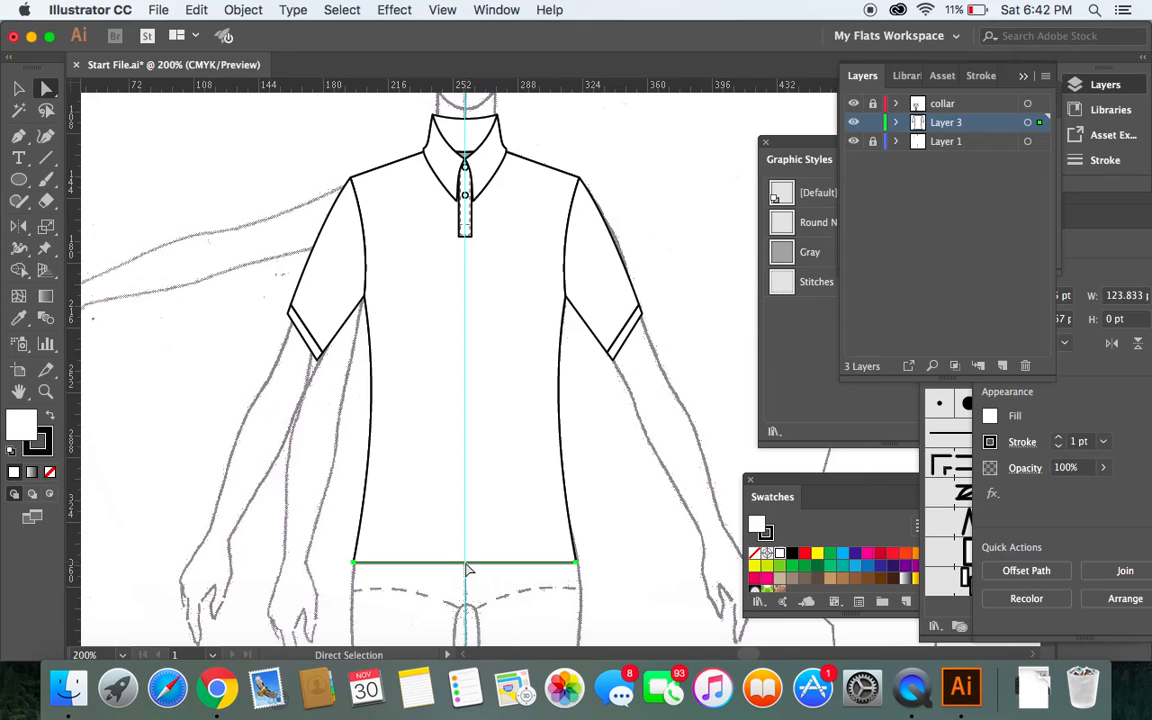
key(super+c)
key(super+f)
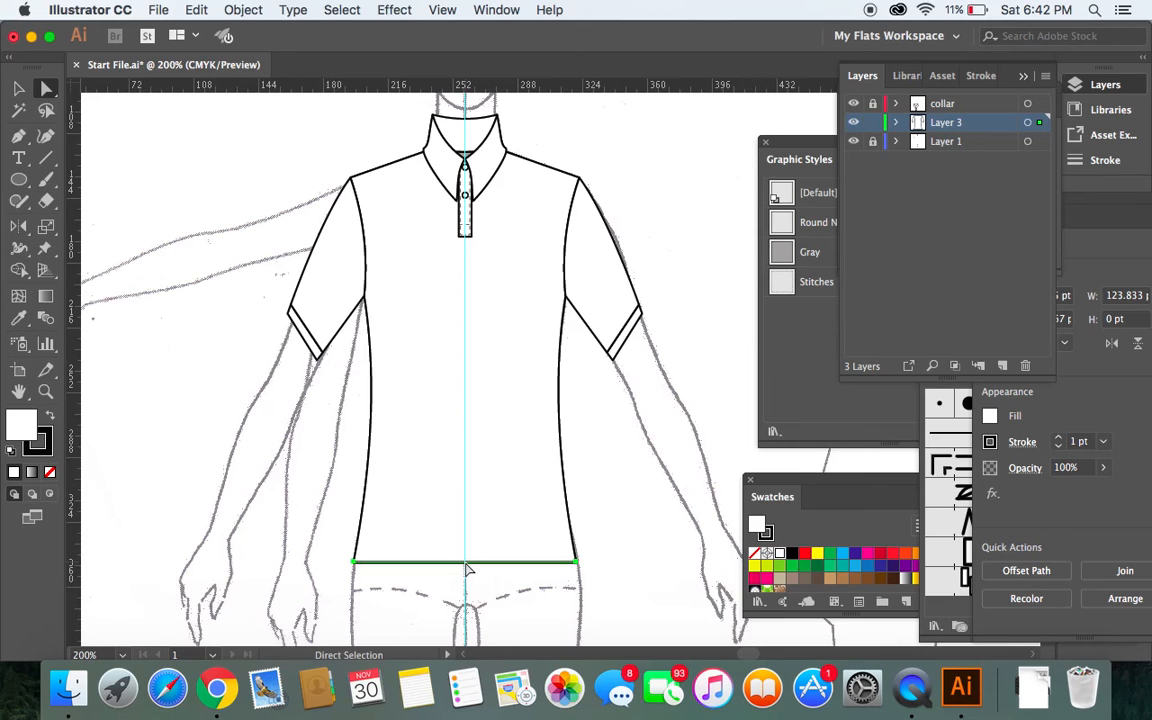
Nudge the pasted hem line up to about 4 pt above the shirt's bottom edge.
key(Up)
key(Up)
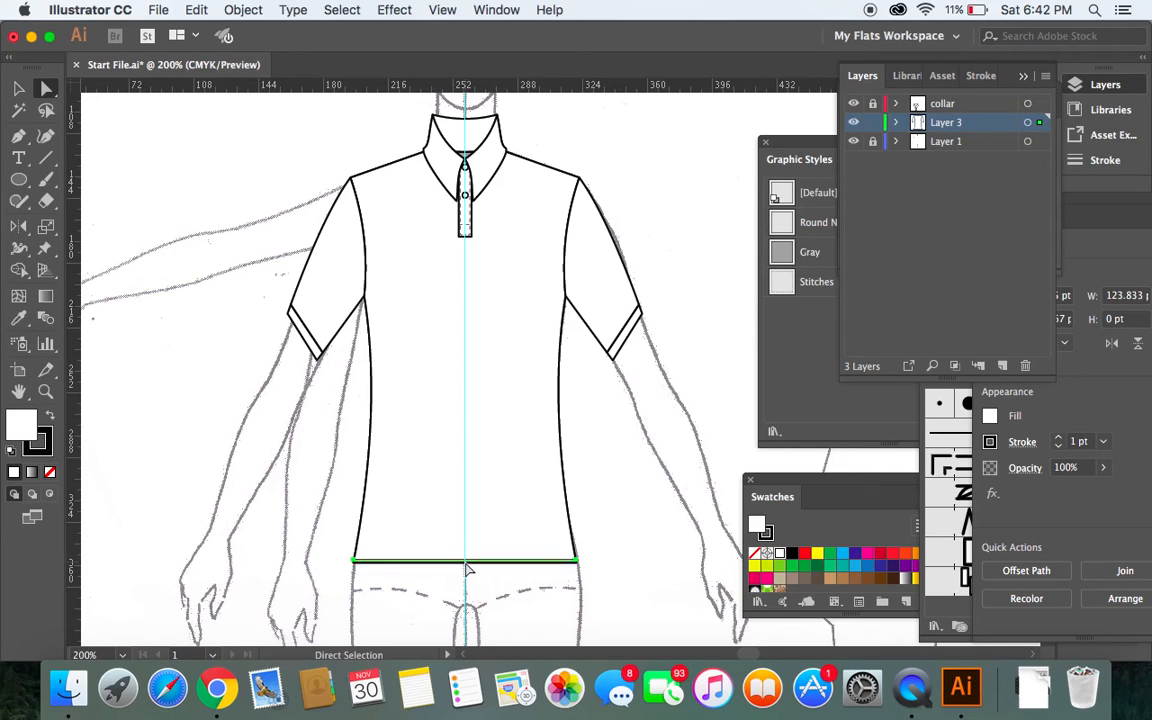
key(Up)
key(Up)
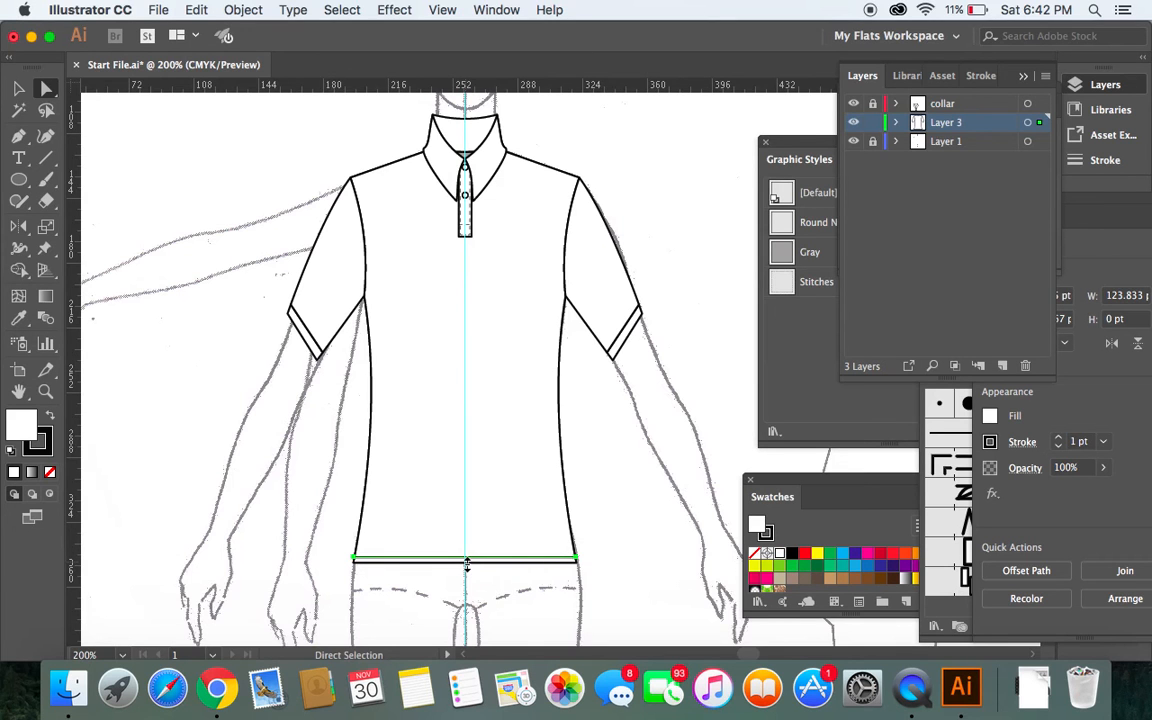
key(super+equal)
key(super+equal)
key(Up)
key(Up)
key(v)
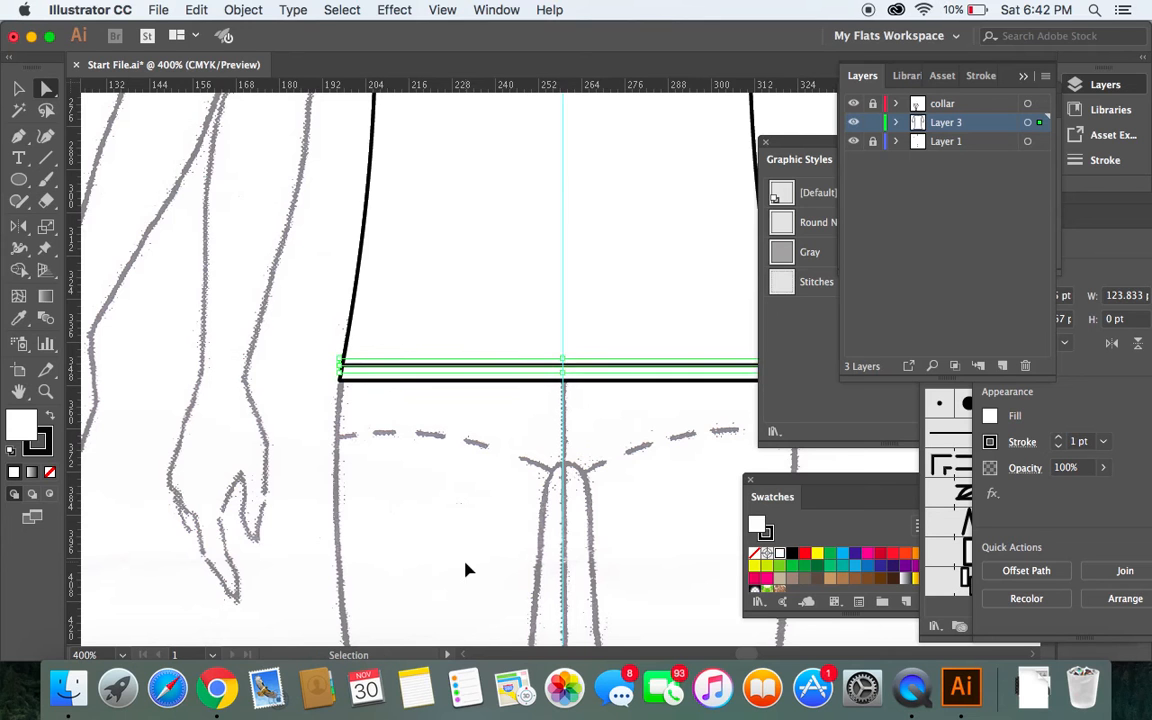
key(super+minus)
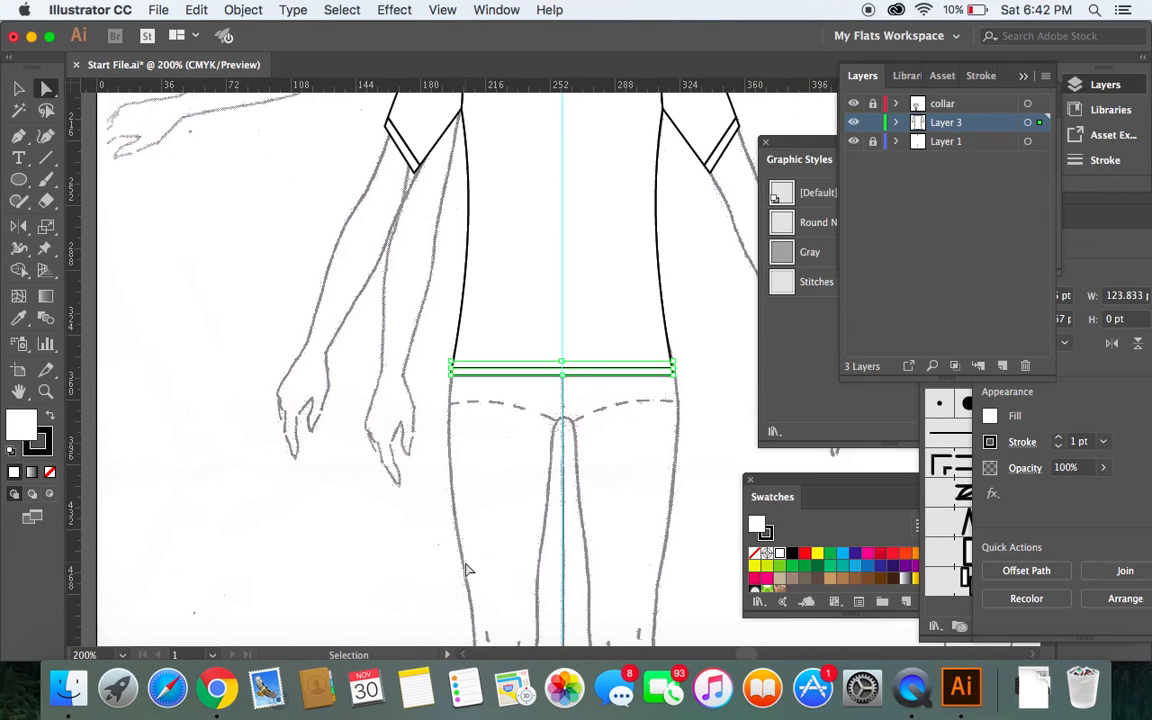
Apply the Stitches graphic style to the line just above the shirt's bottom edge, and deselect it.
key(super+minus)
key(a)
click(466, 368)
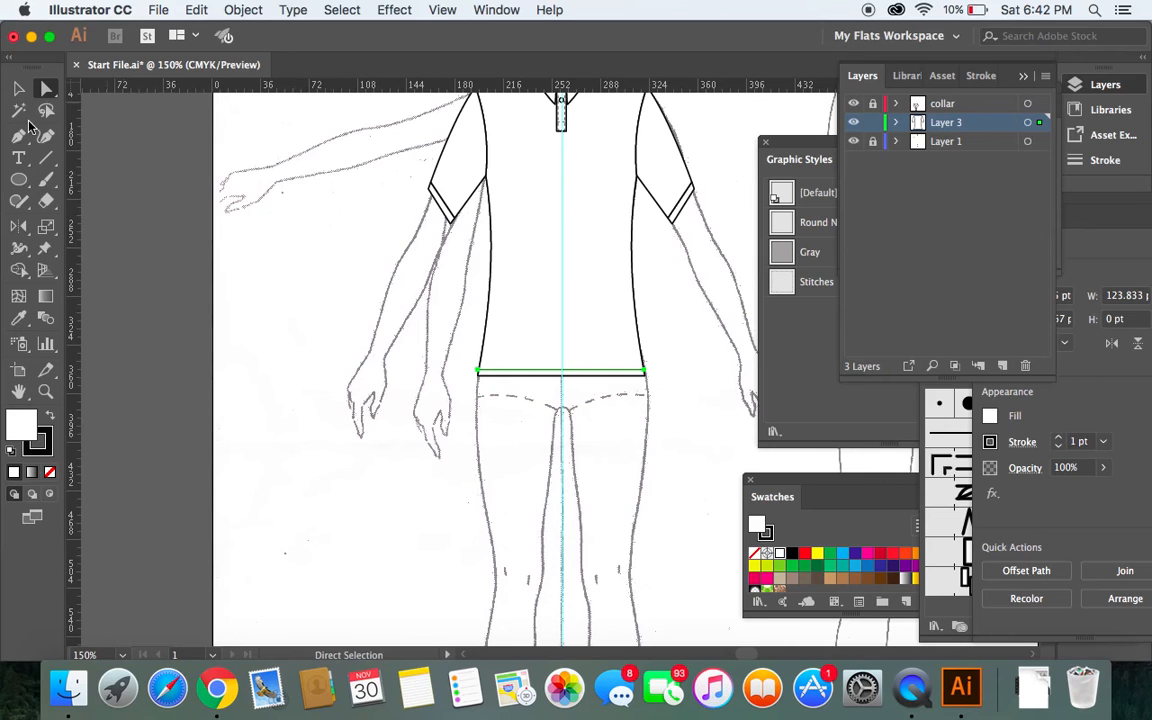
click(18, 90)
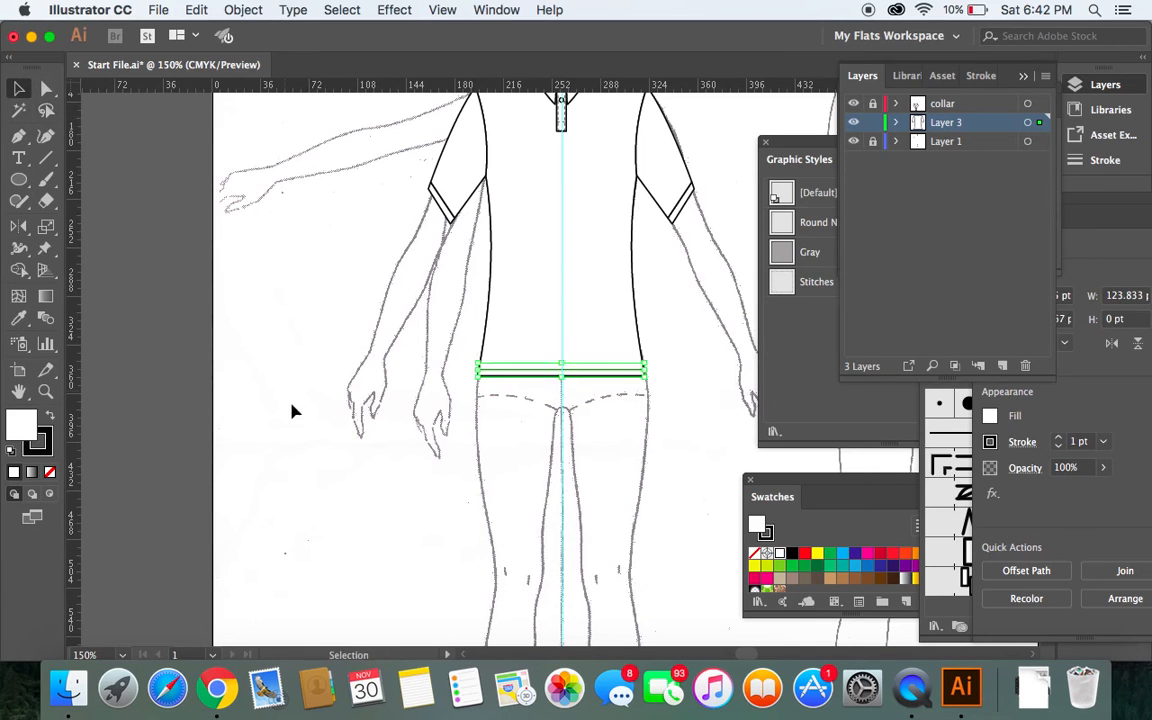
click(305, 430)
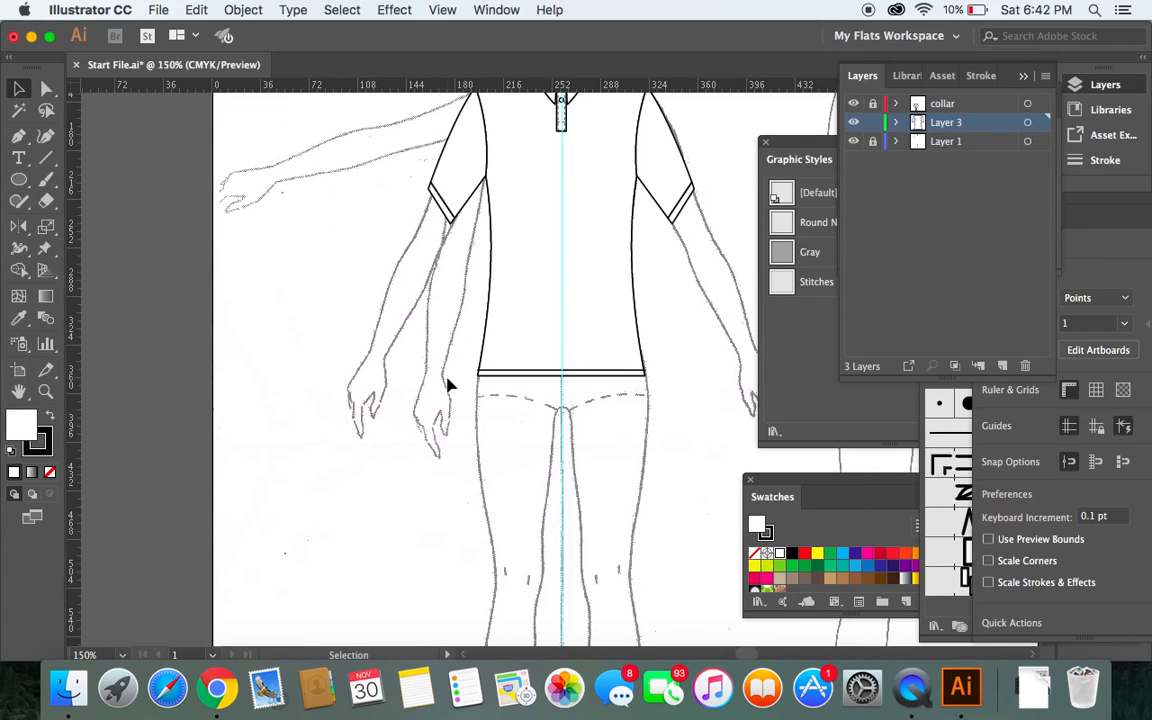
click(550, 372)
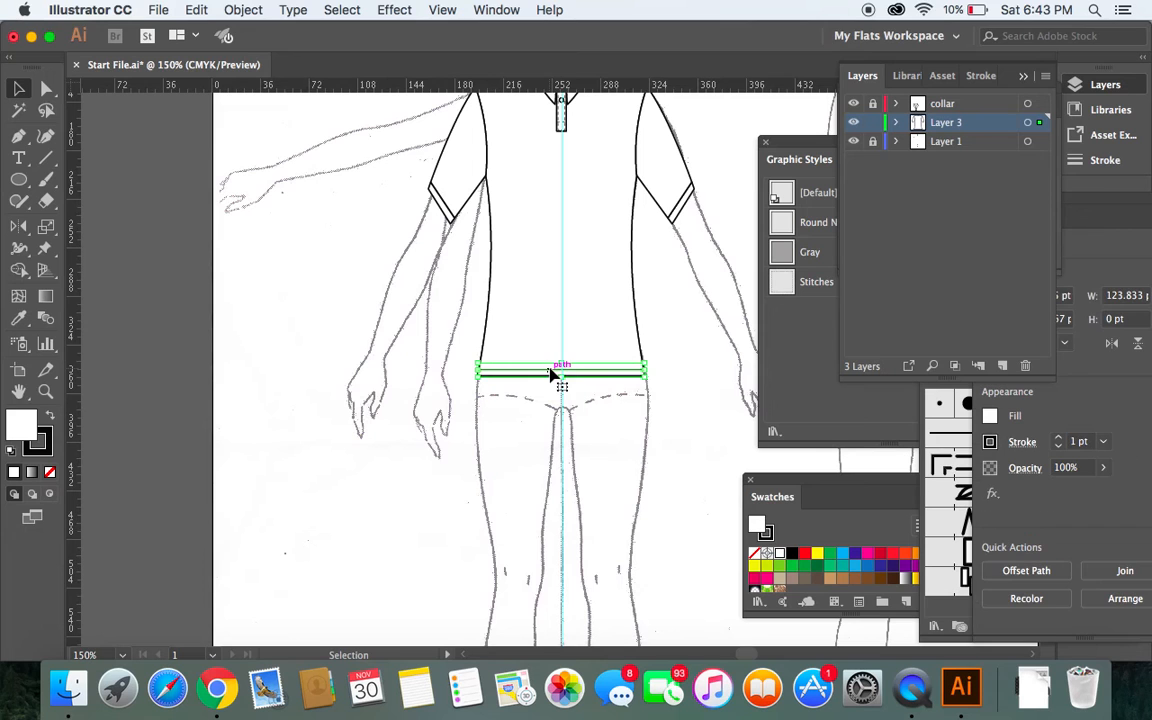
click(816, 282)
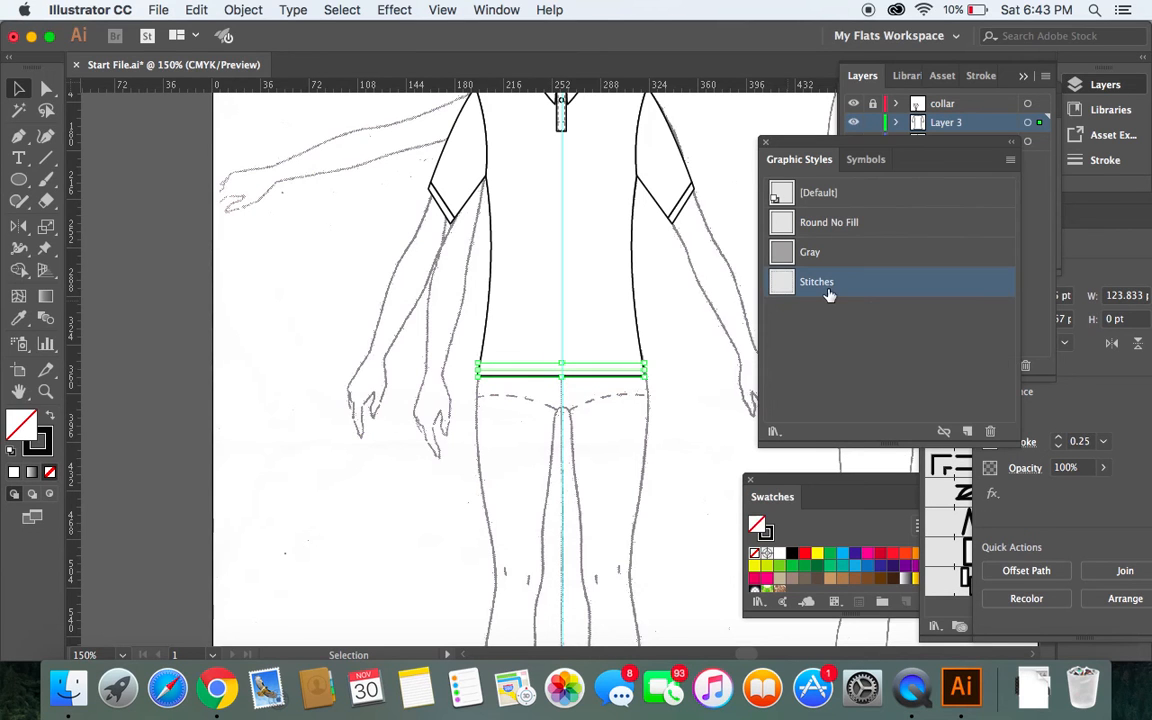
click(670, 409)
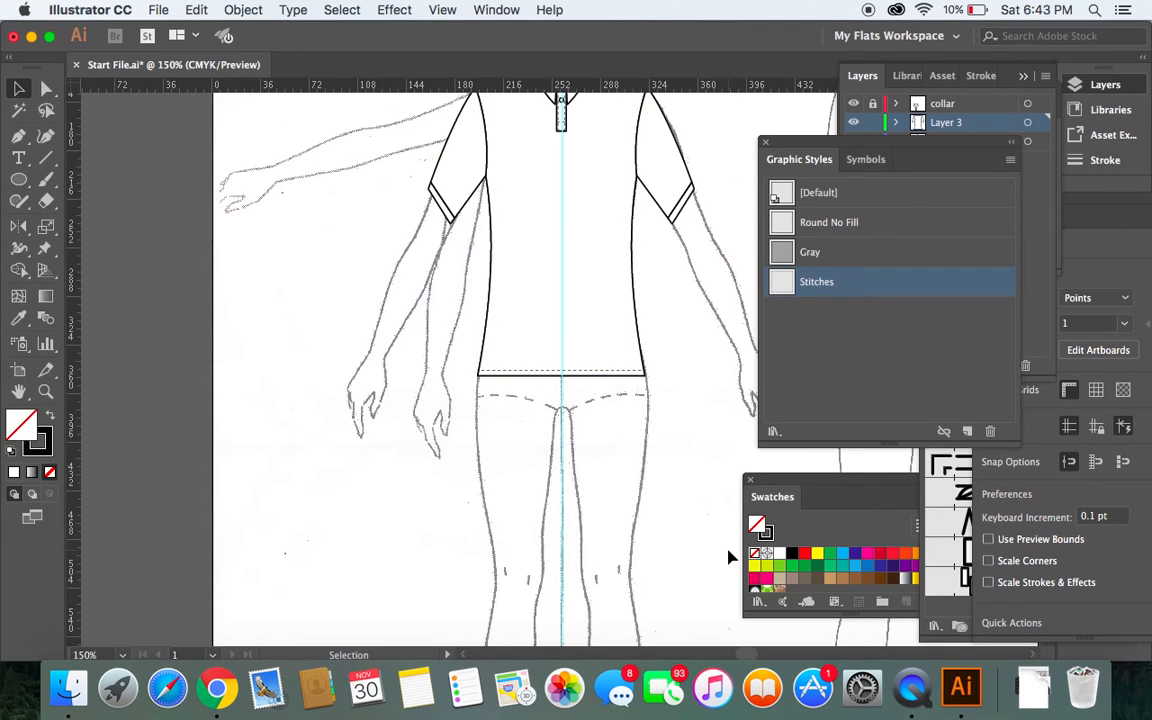
key(super+equal)
key(super+equal)
key(super+equal)
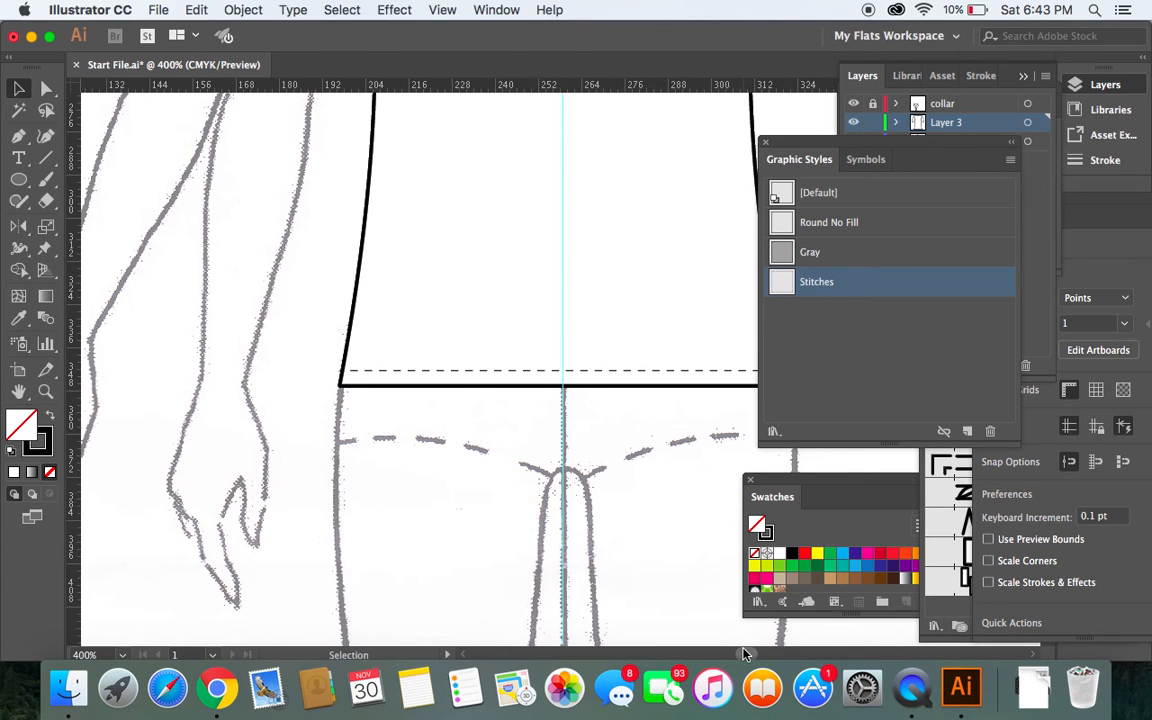
drag(742, 650, 743, 650)
key(p)
click(16, 140)
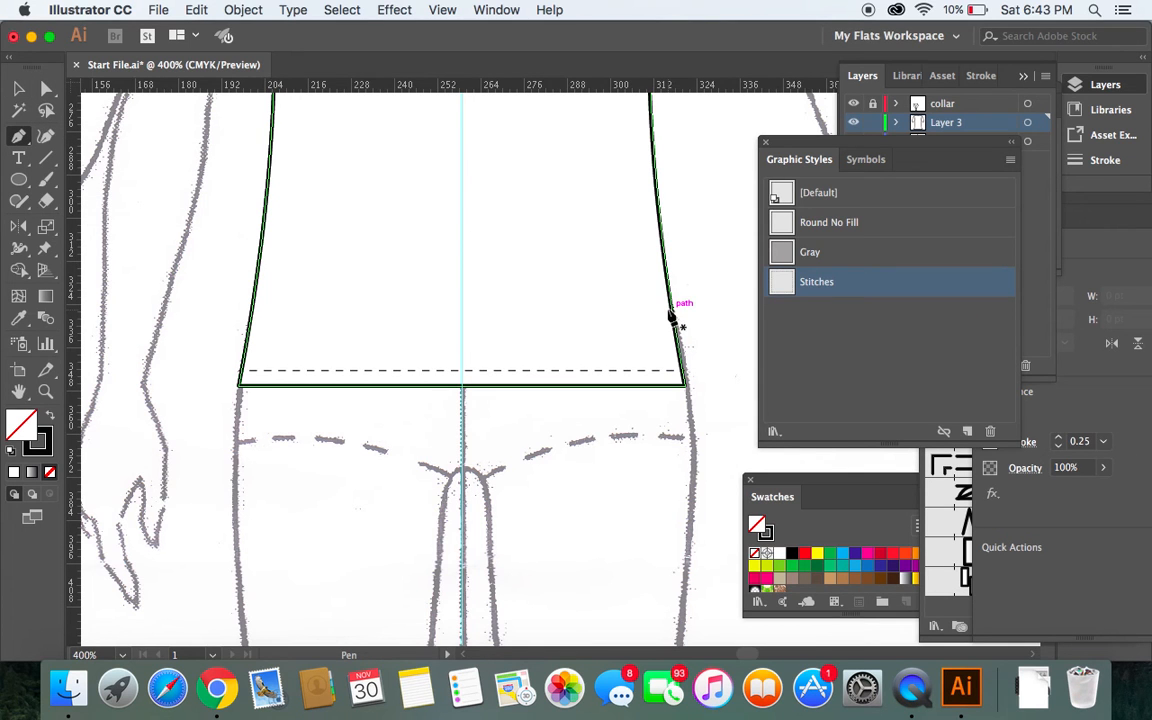
drag(676, 314, 654, 394)
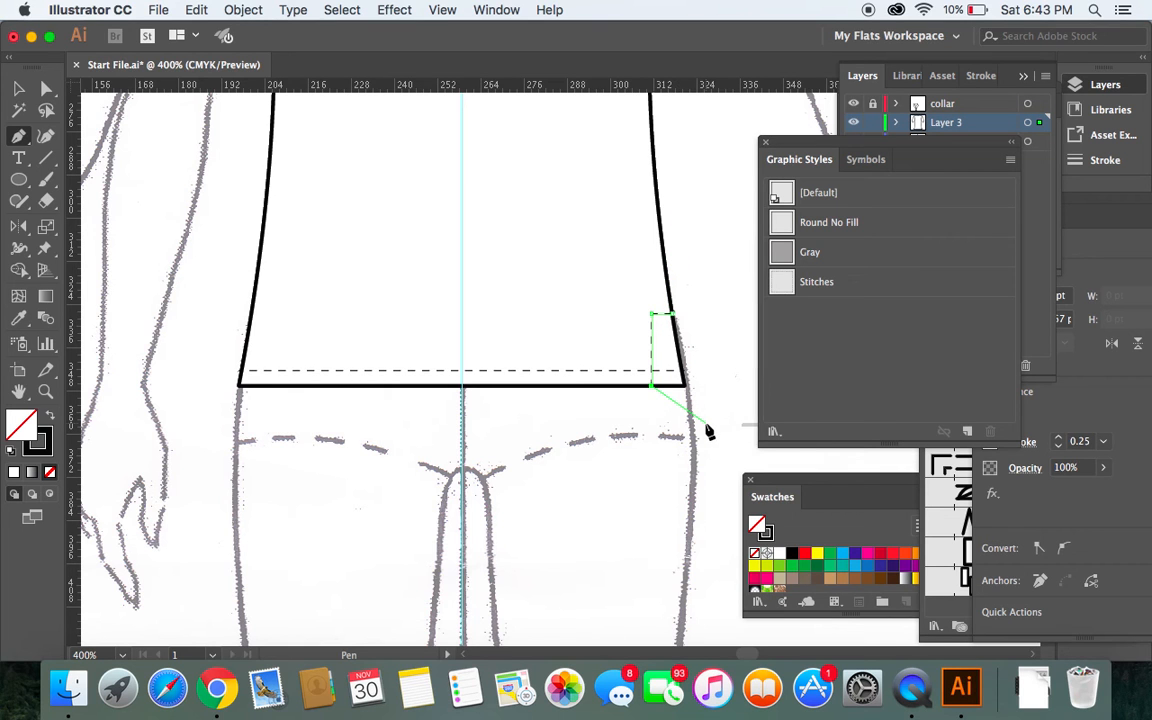
key(Delete)
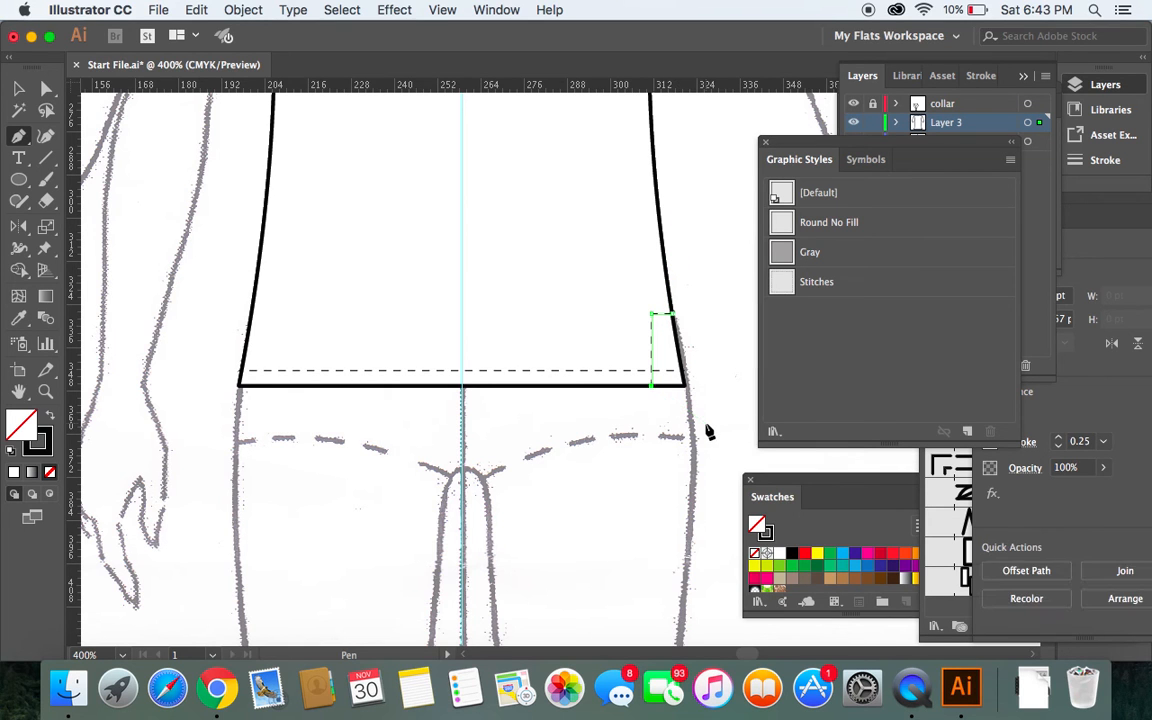
key(Delete)
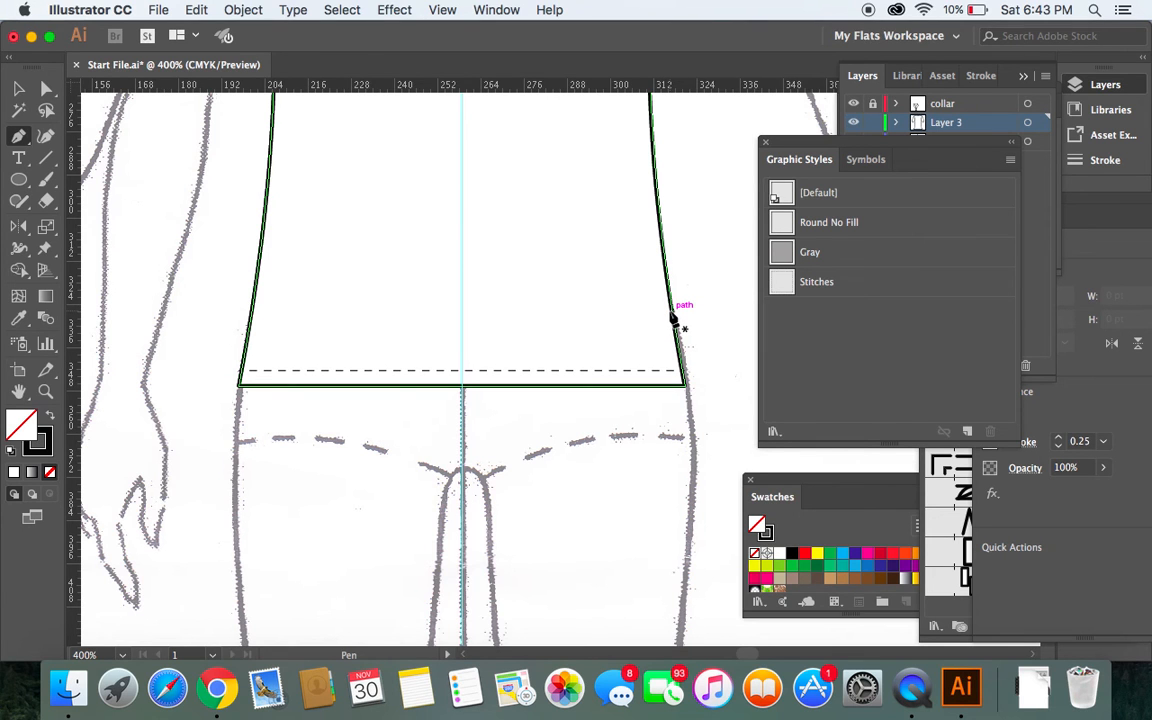
Try a slanted stitched side-vent outline with the Pen tool at the shirt's right hem corner, and delete it.
drag(671, 312, 669, 395)
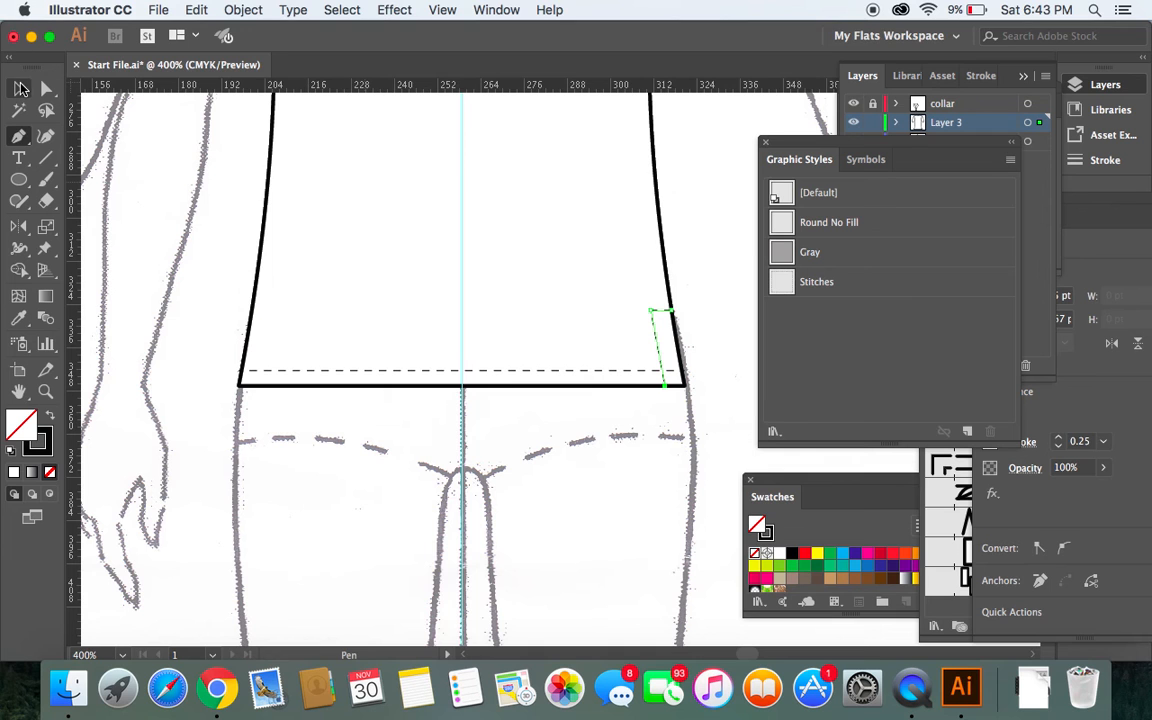
click(20, 88)
click(706, 262)
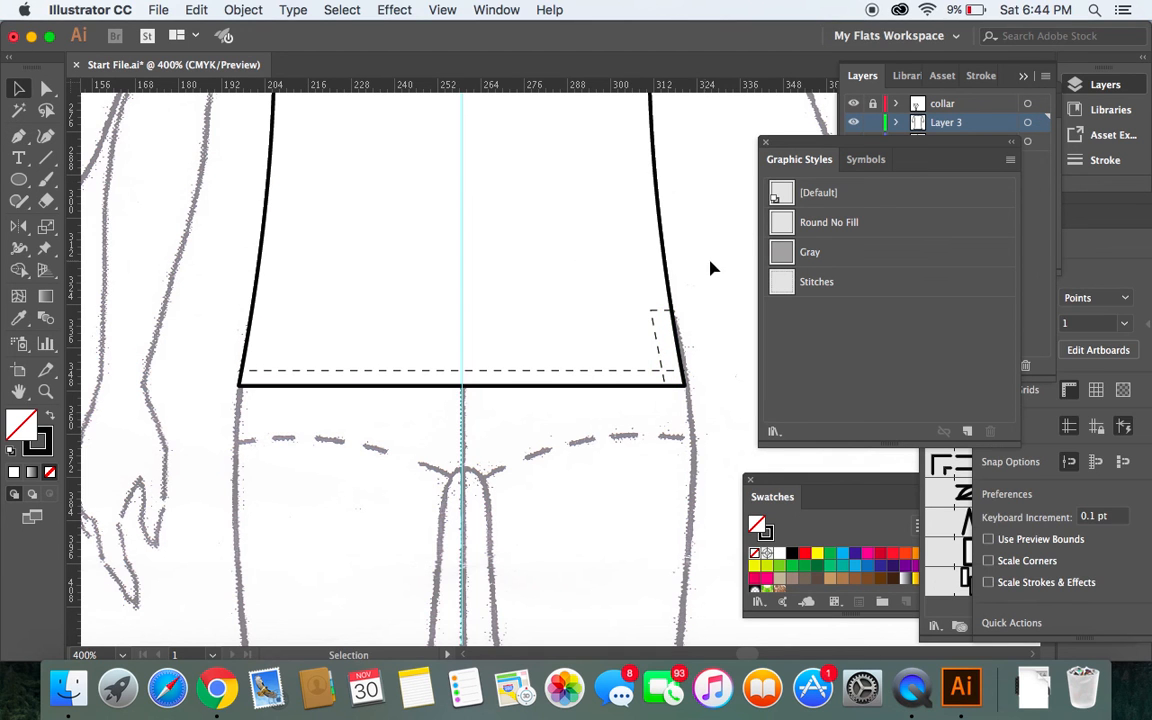
key(super+minus)
key(super+minus)
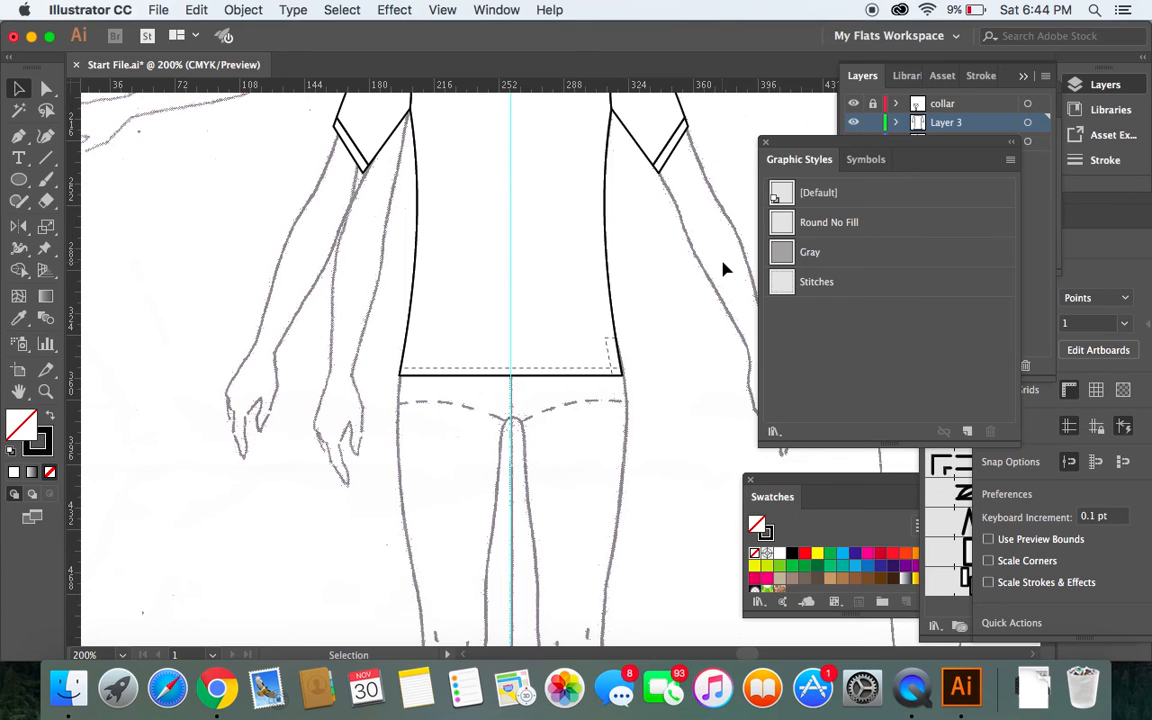
click(613, 355)
click(622, 352)
Draw an open, slanted stitched side-vent outline about 3.3 pt wide and 17.4 pt high at the shirt's right hem corner, and deselect it.
key(super+minus)
key(super+plus)
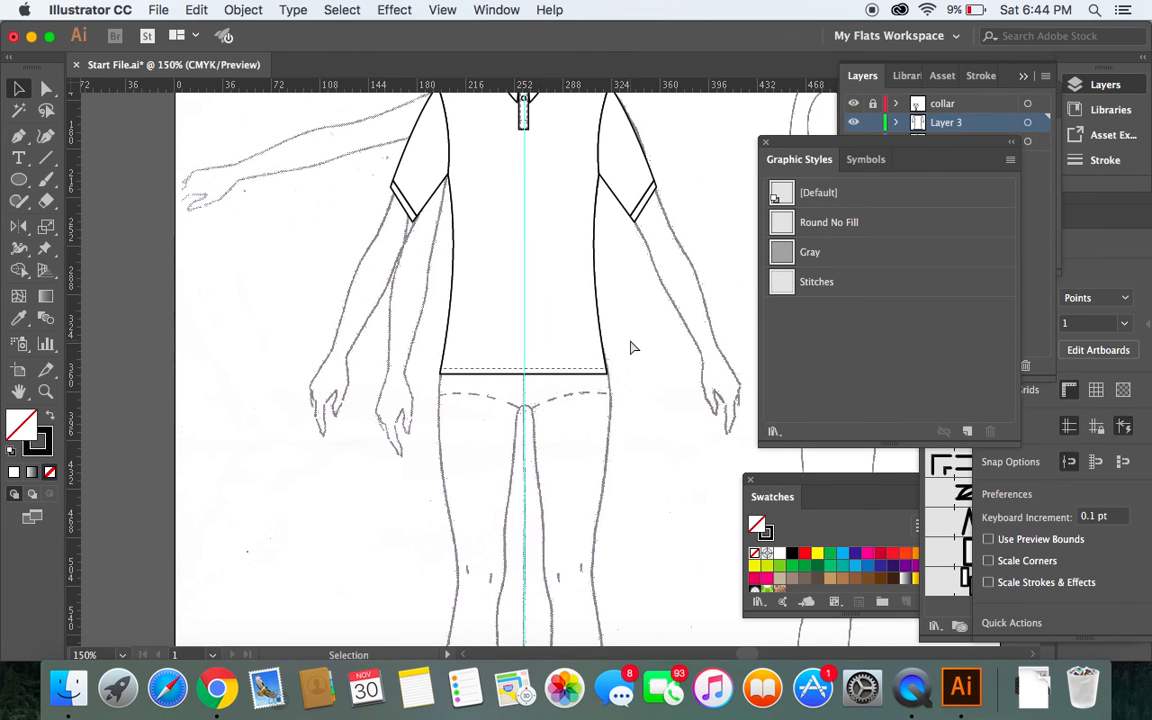
key(super+plus)
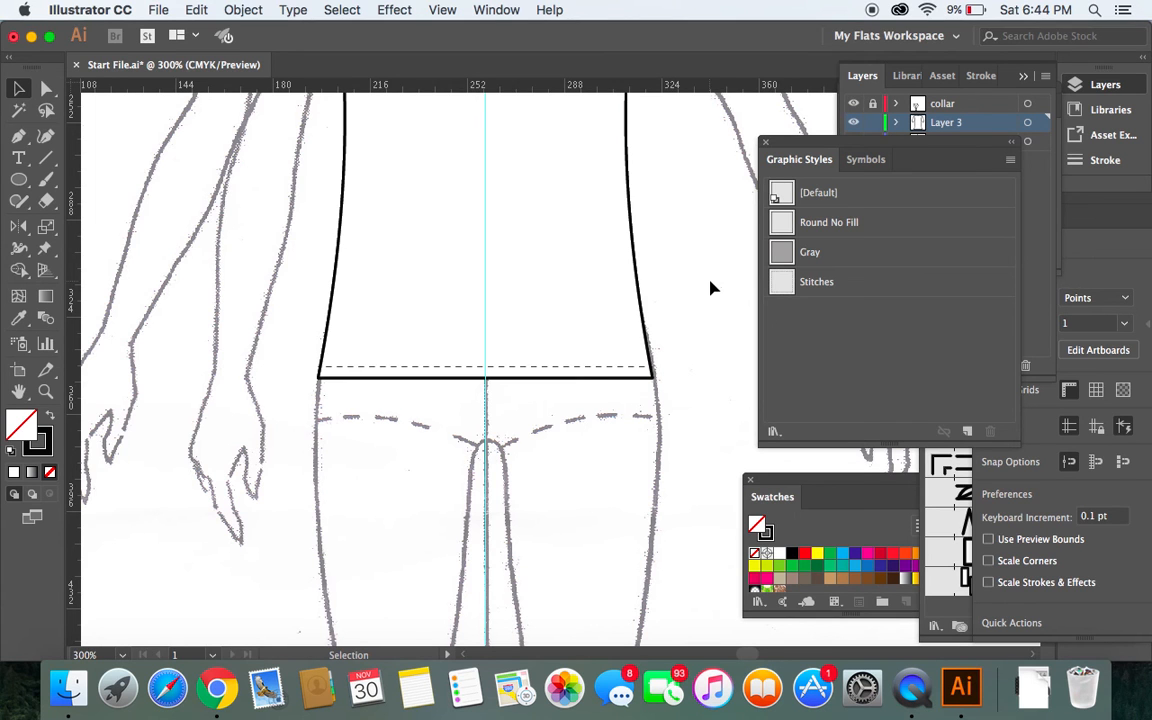
drag(20, 140, 73, 141)
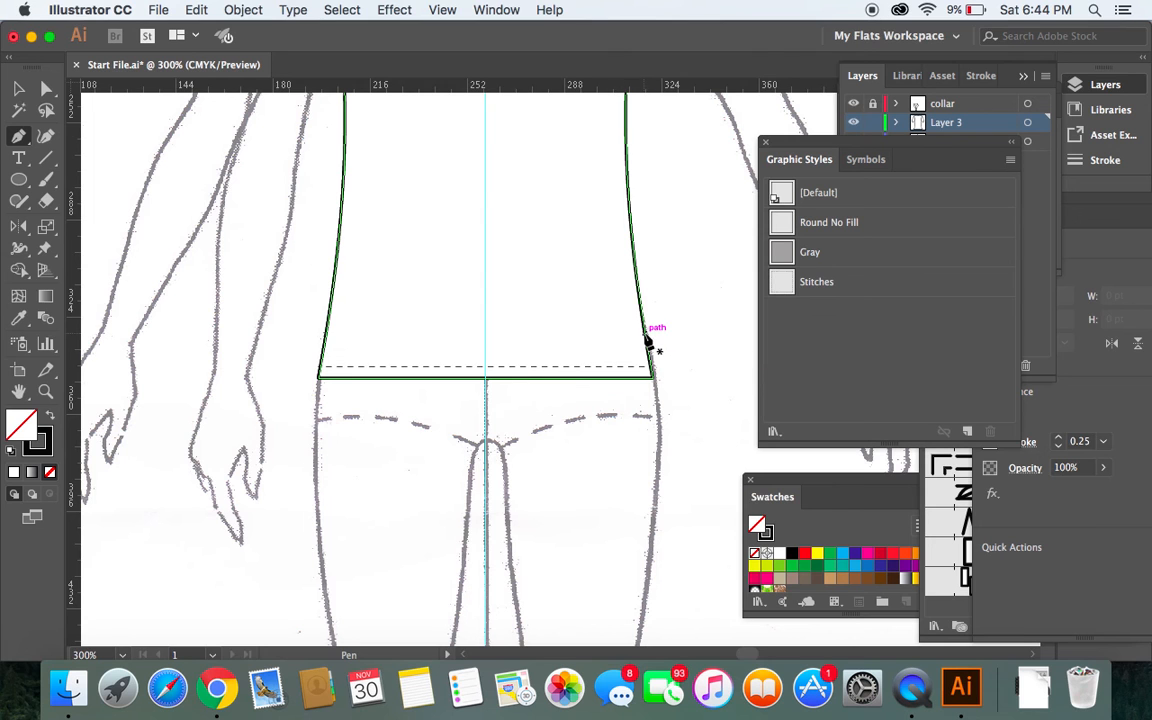
drag(644, 333, 633, 331)
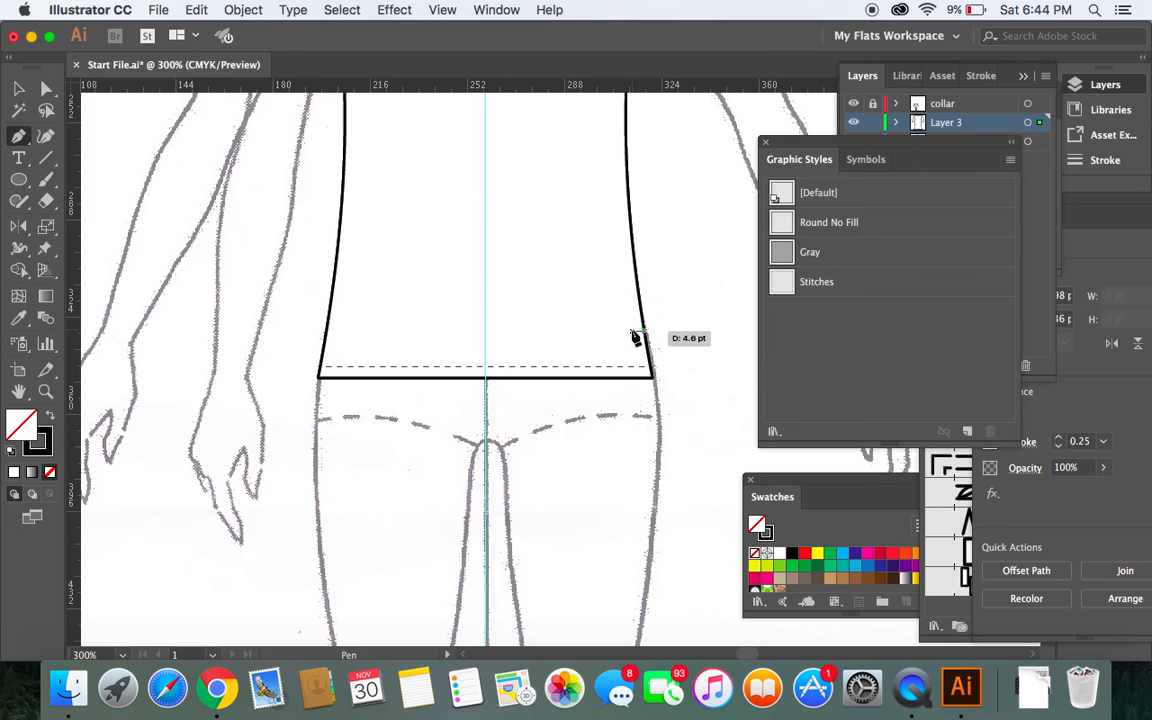
click(635, 331)
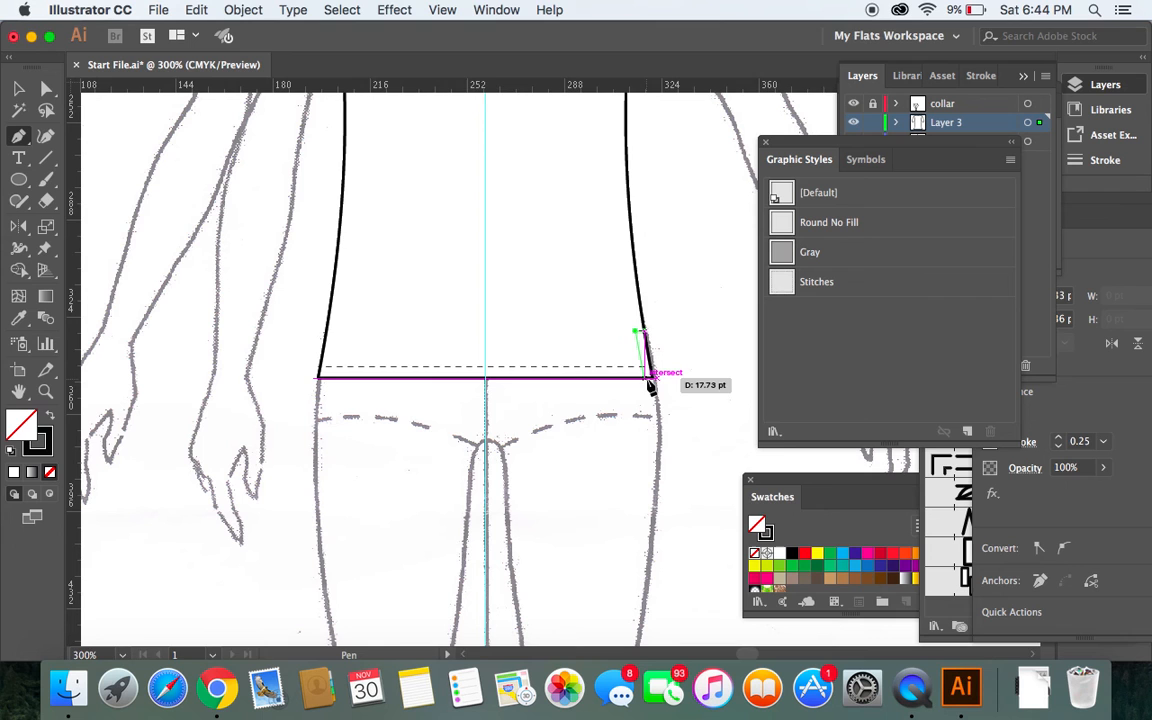
click(647, 377)
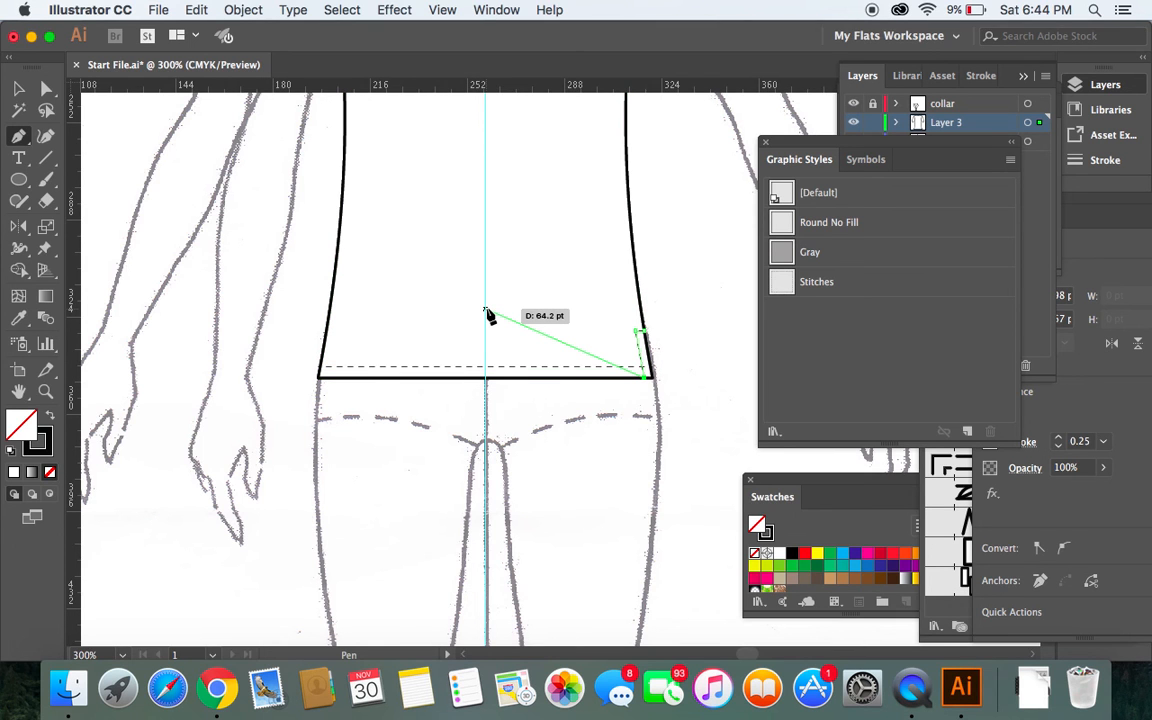
key(Escape)
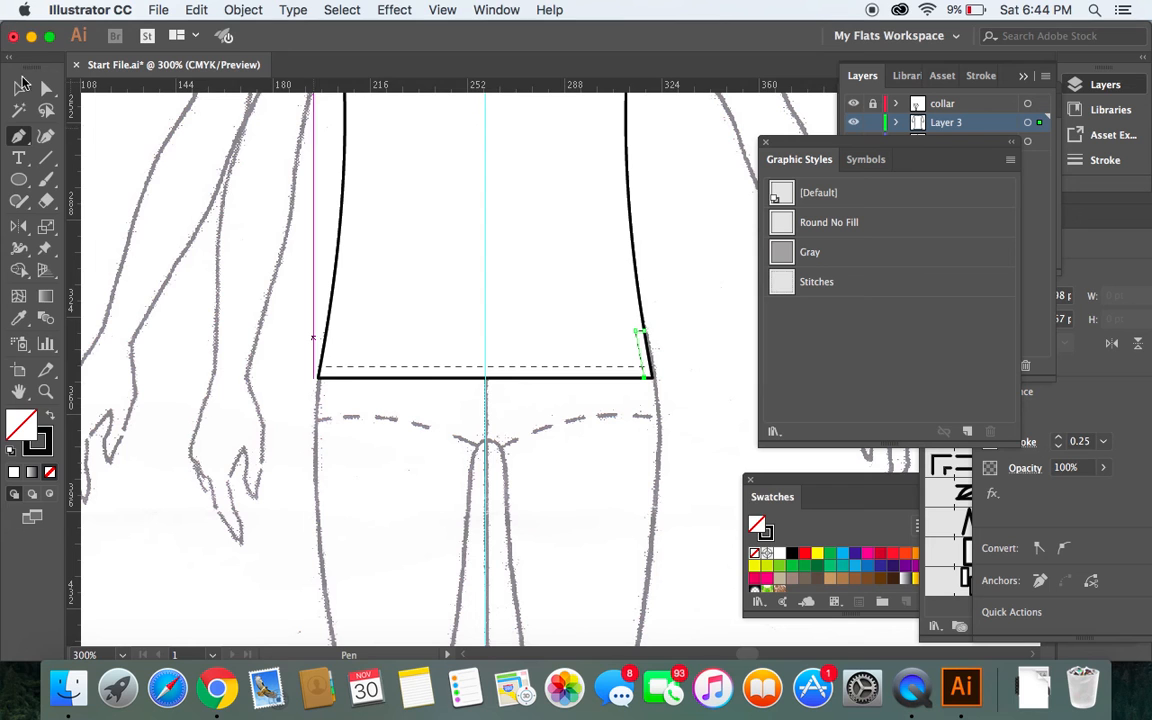
click(19, 88)
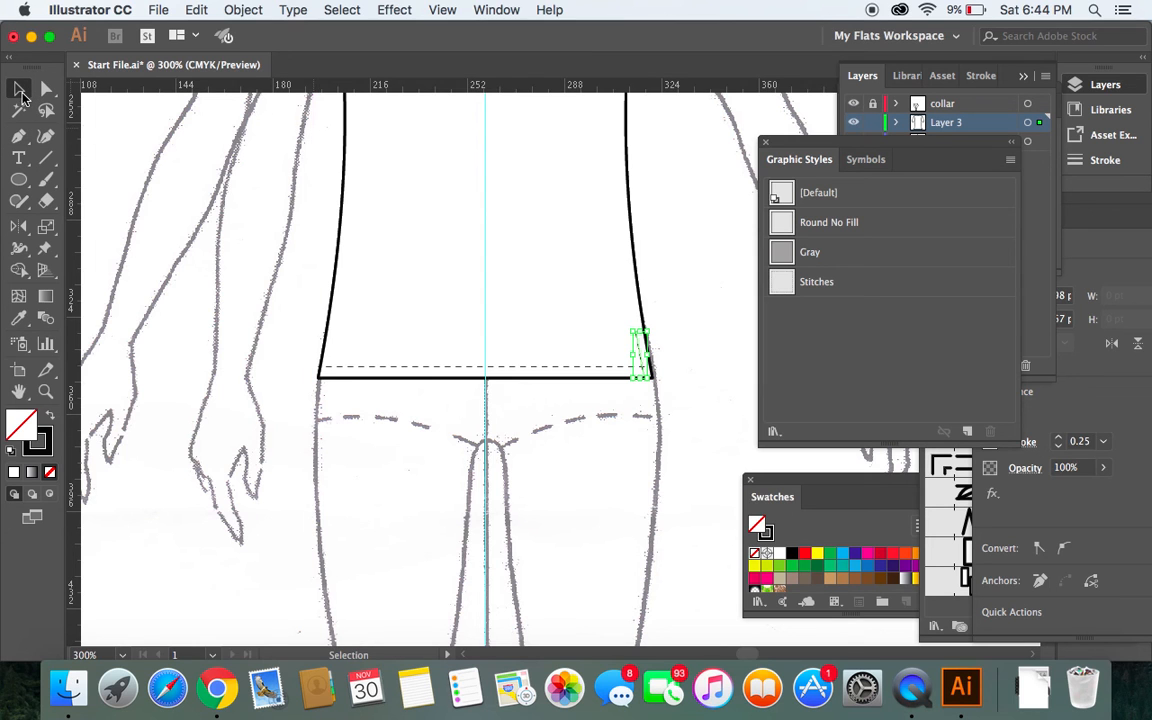
click(677, 314)
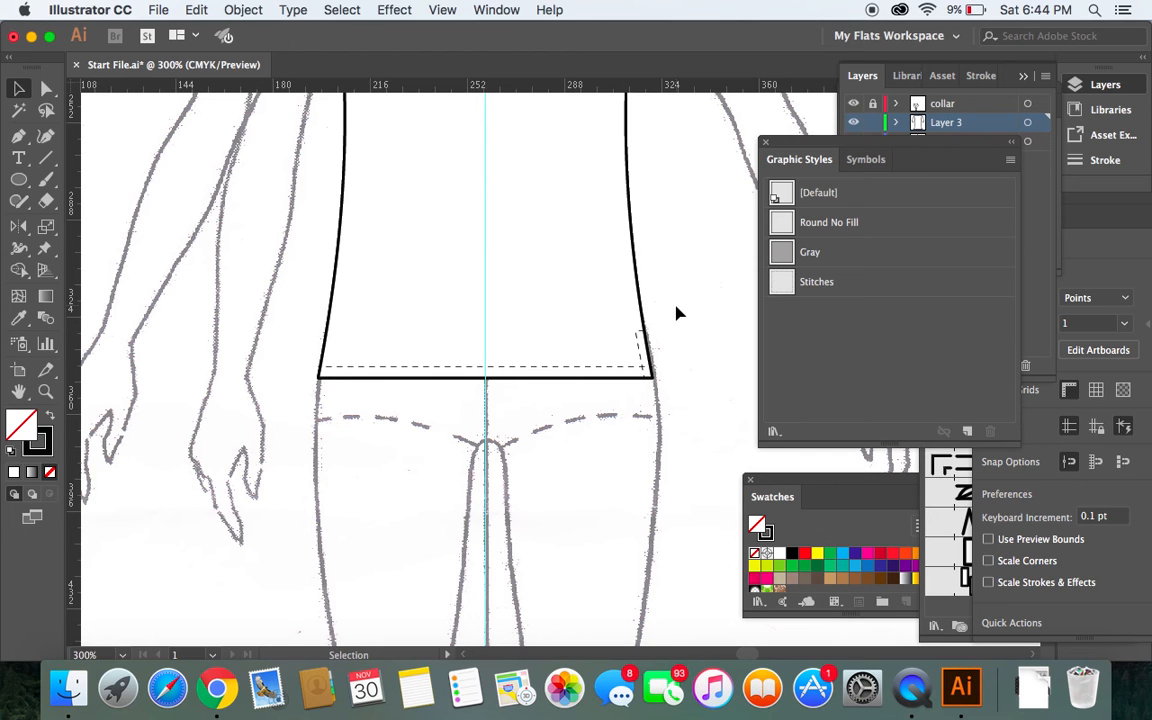
Reflect a copy of the side-vent stitching vertically across the center-front guide onto the opposite hem corner, and deselect it.
click(643, 356)
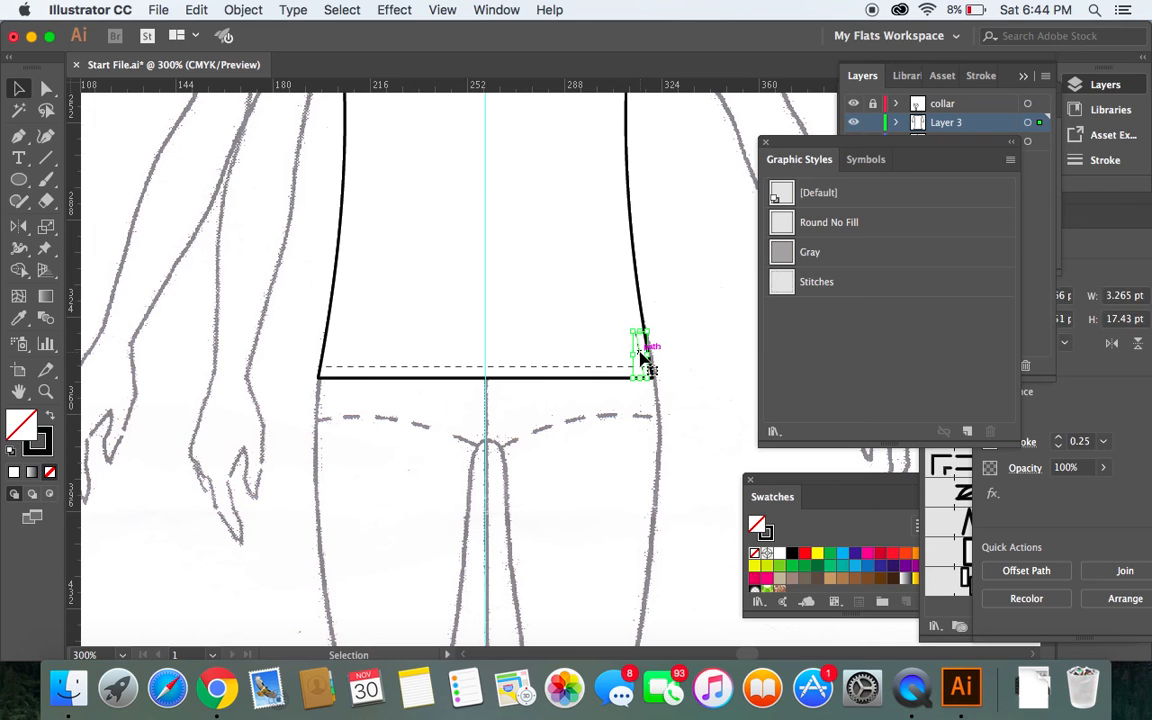
key(o)
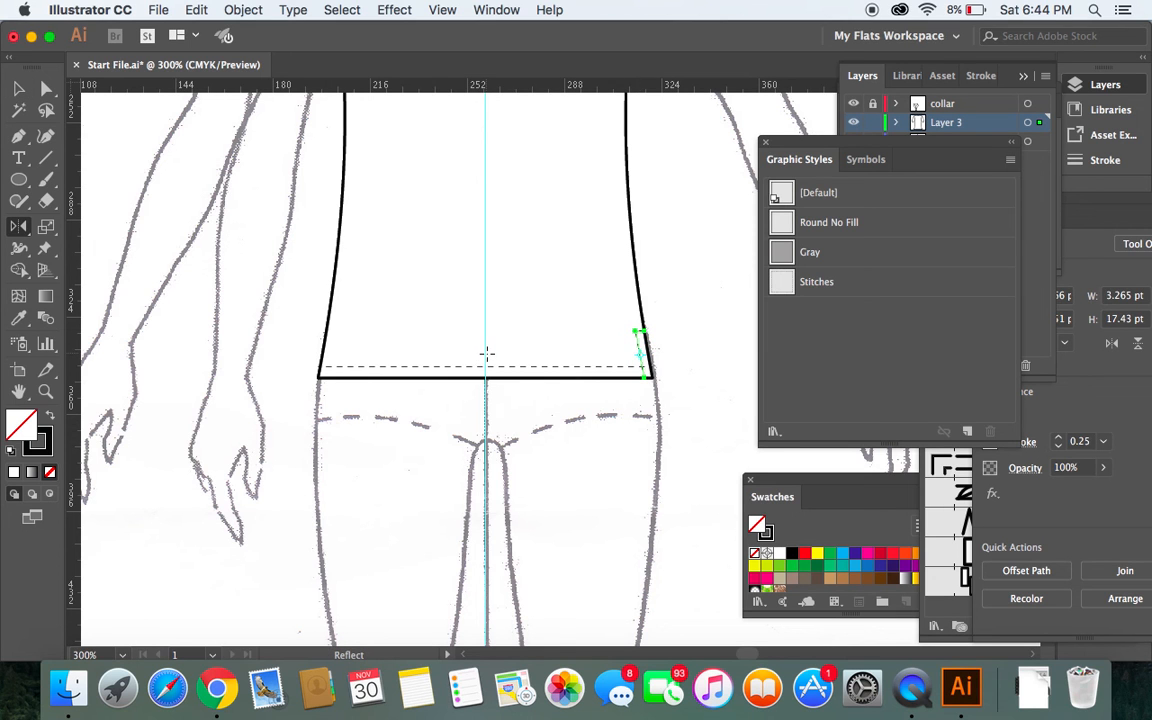
key(super+equal)
key(super+equal)
key(super+equal)
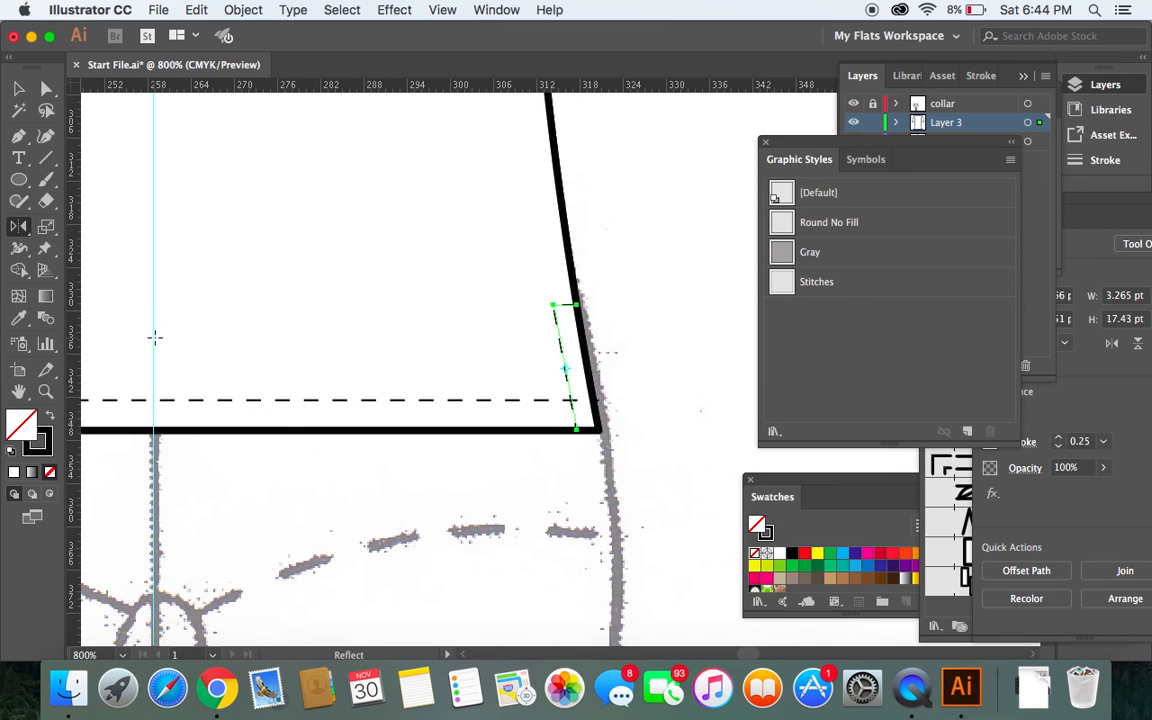
scroll(172, 310, up, 10)
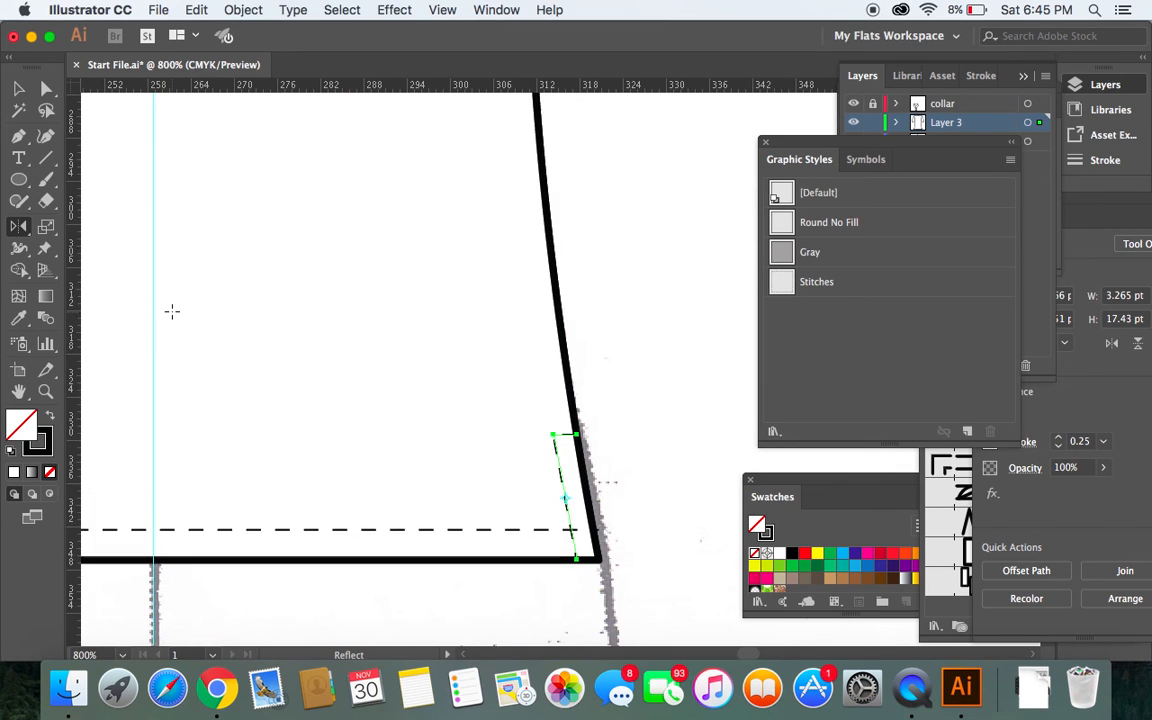
scroll(172, 311, up, 10)
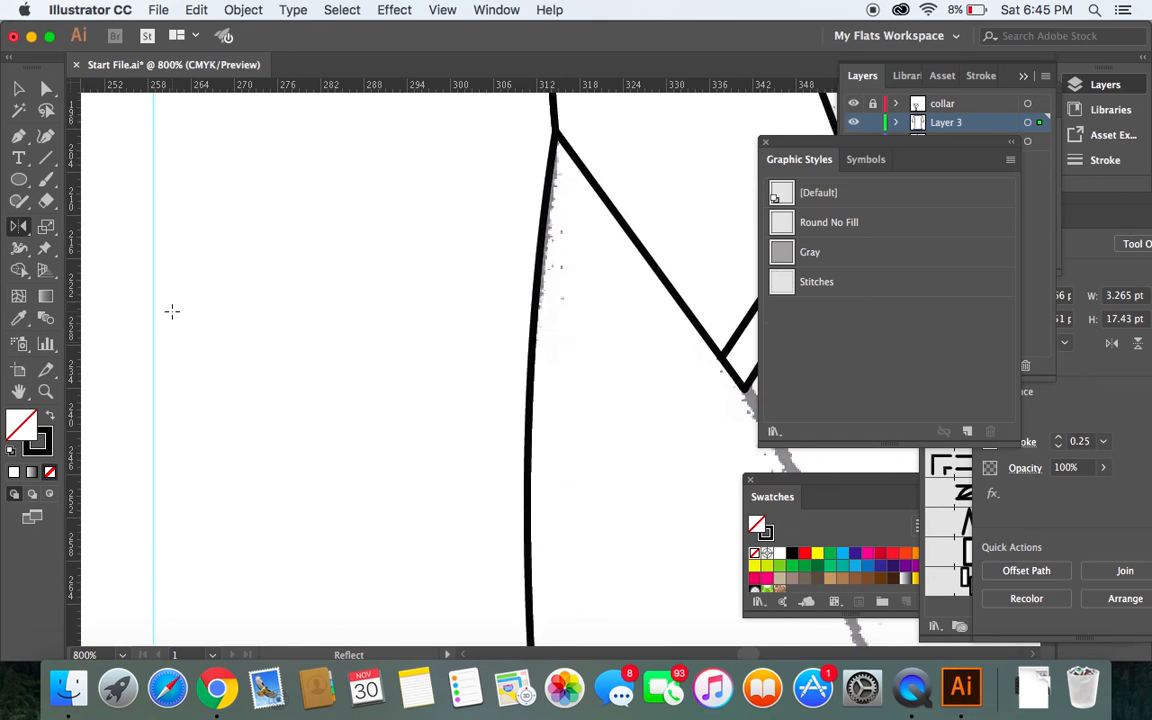
scroll(156, 258, up, 4)
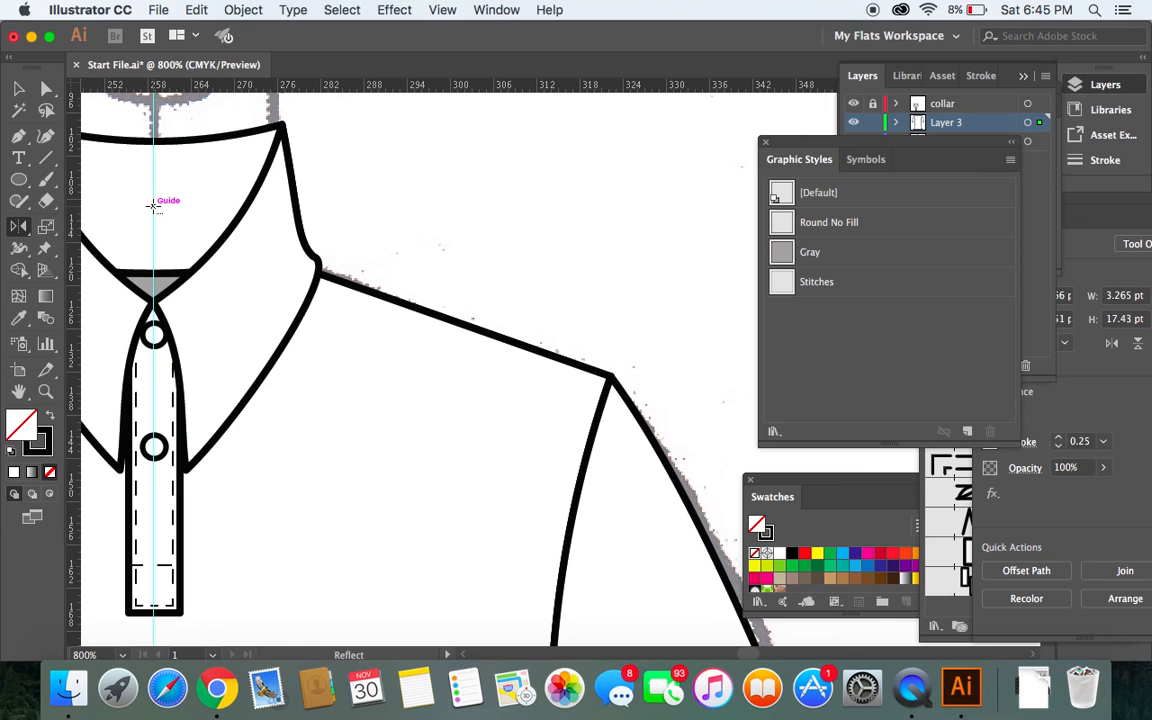
alt+click(152, 205)
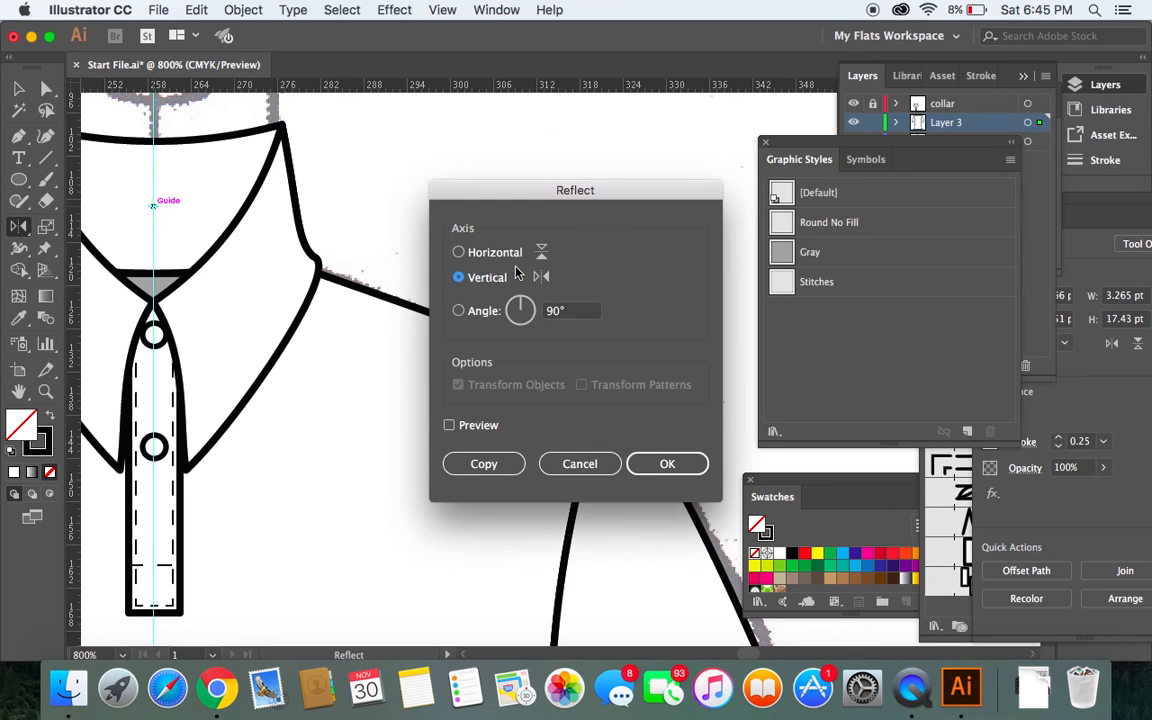
click(490, 464)
key(v)
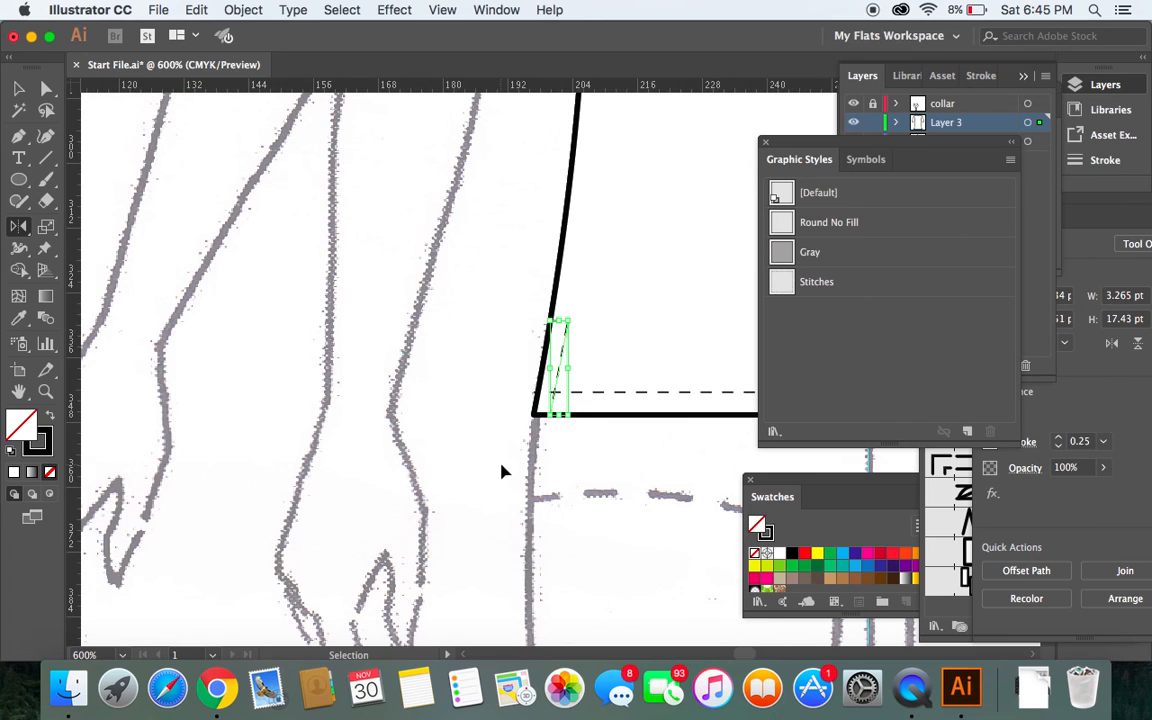
key(o)
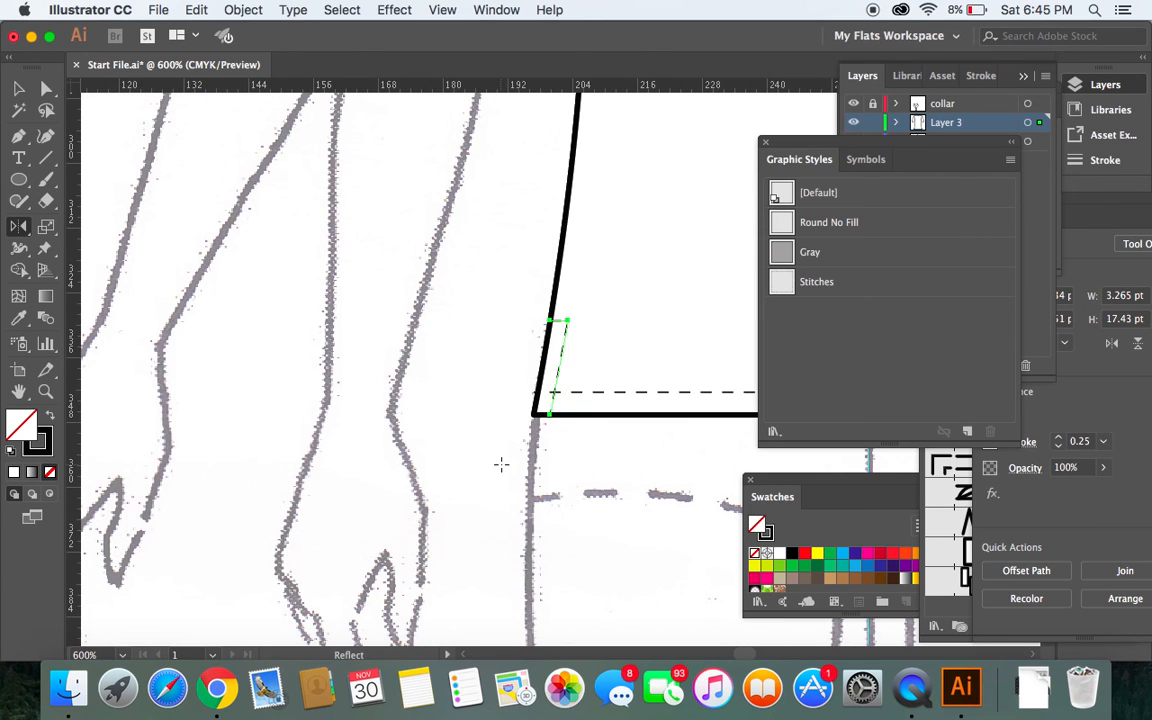
click(43, 95)
key(v)
click(447, 451)
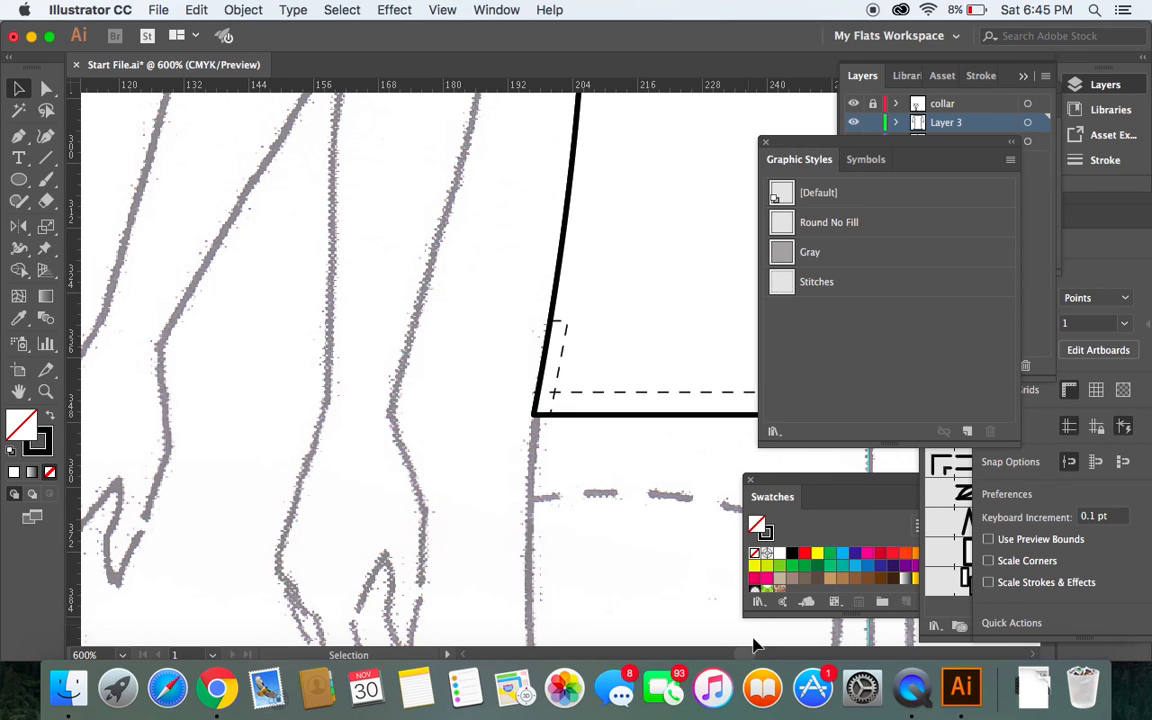
key(super+minus)
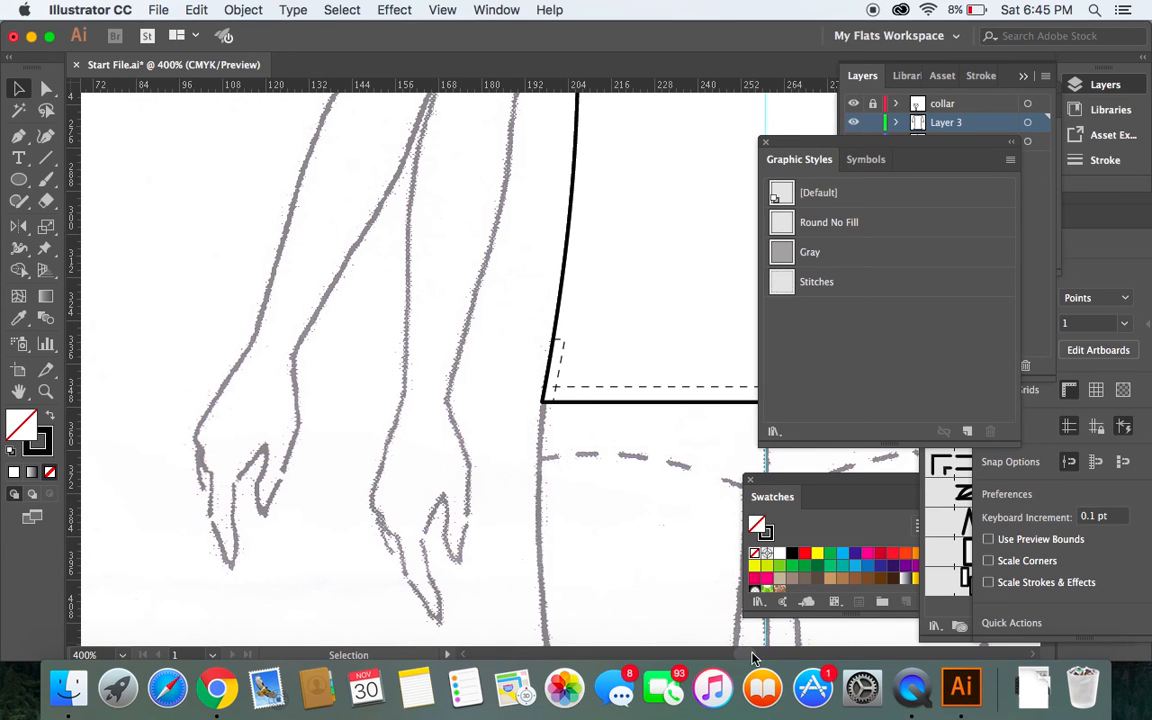
scroll(754, 645, right, 5)
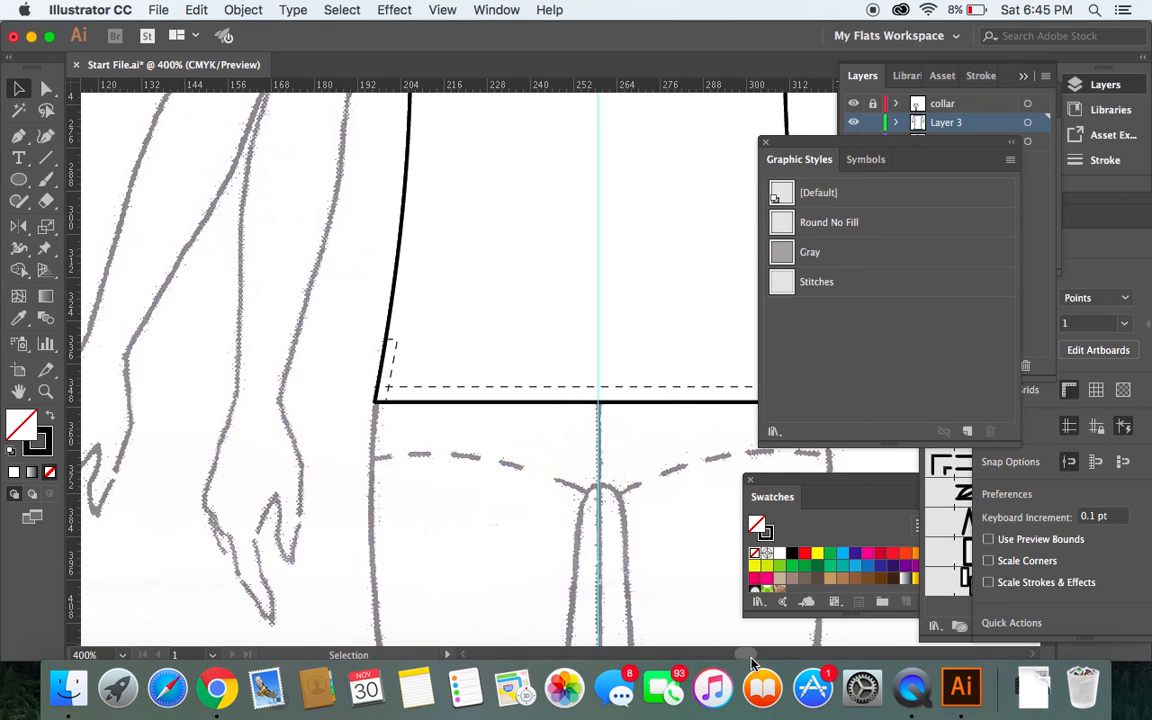
Hide the Layer 1 body template to inspect the whole shirt flat on its own, and show the template again.
scroll(754, 662, right, 5)
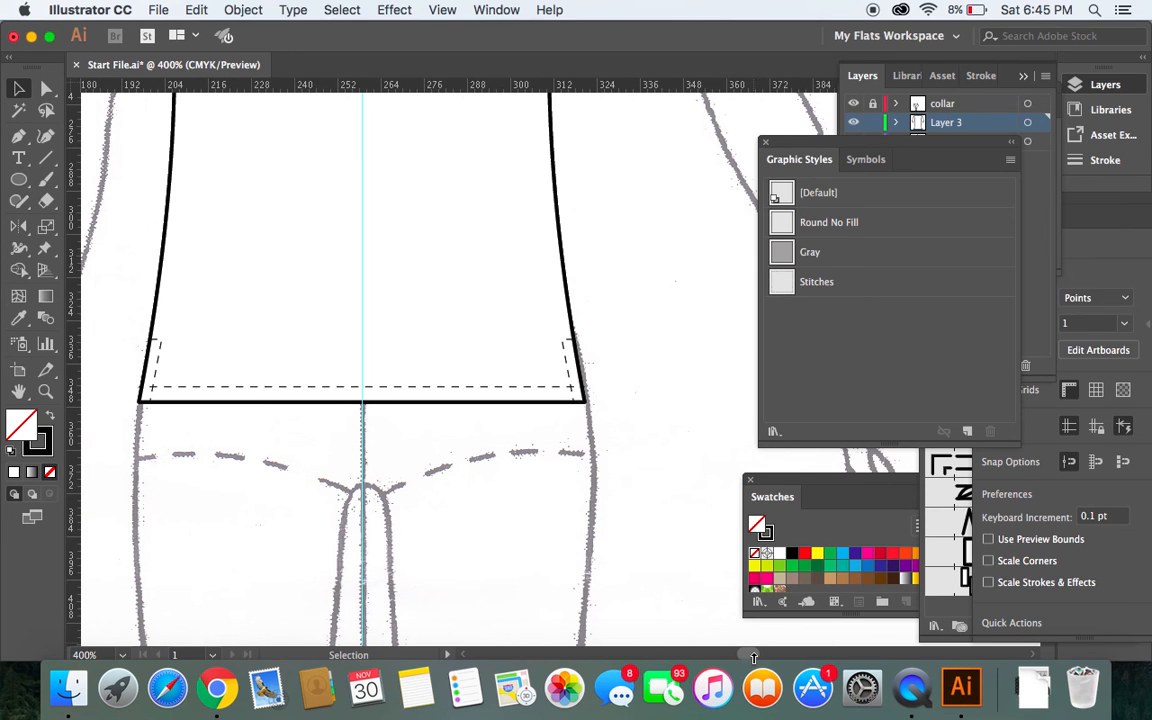
key(super+minus)
key(super+minus)
key(super+minus)
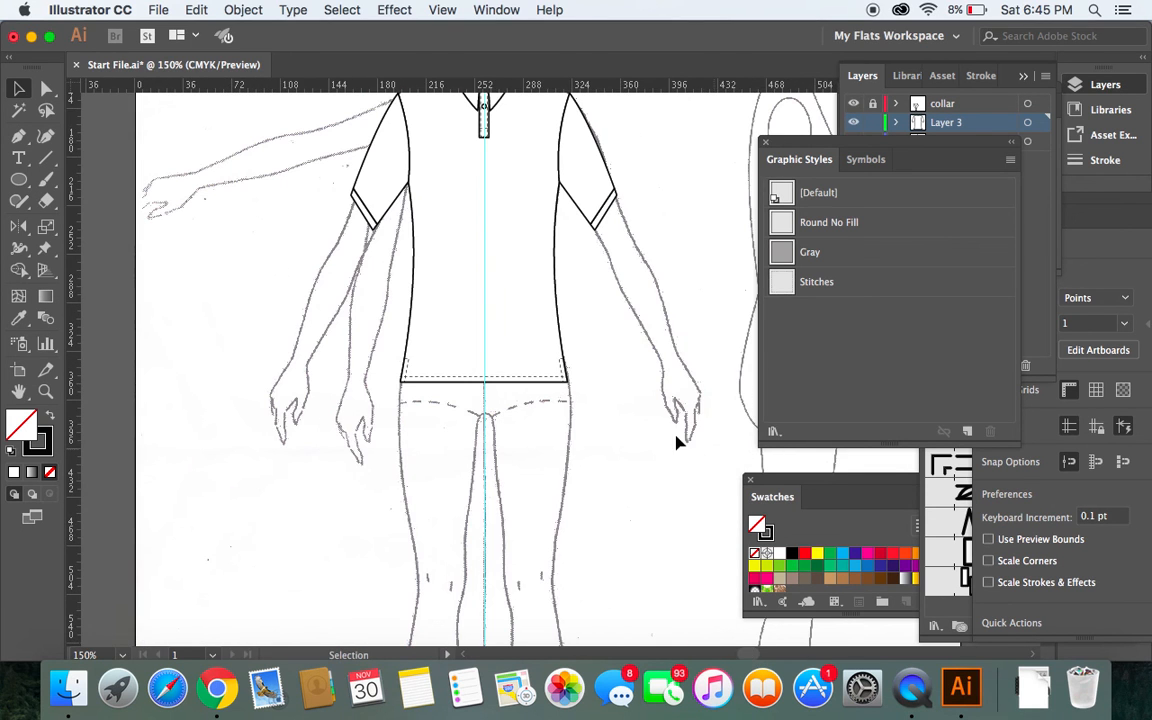
scroll(620, 428, up, 5)
scroll(597, 420, up, 1)
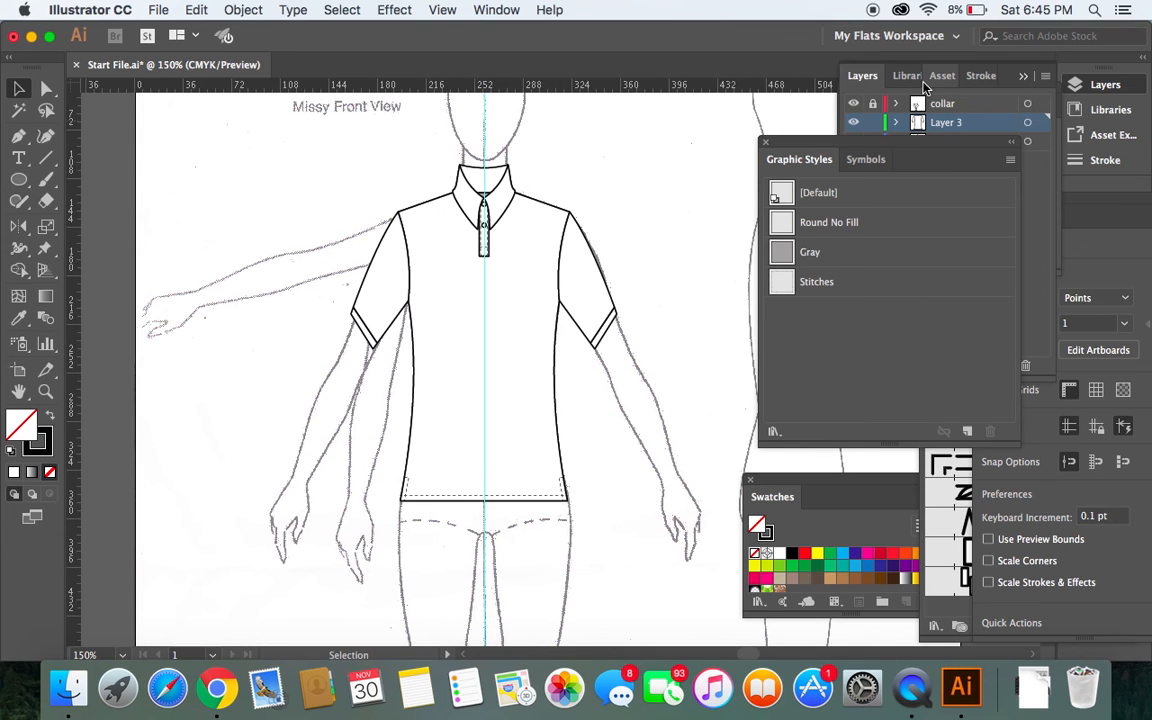
click(868, 85)
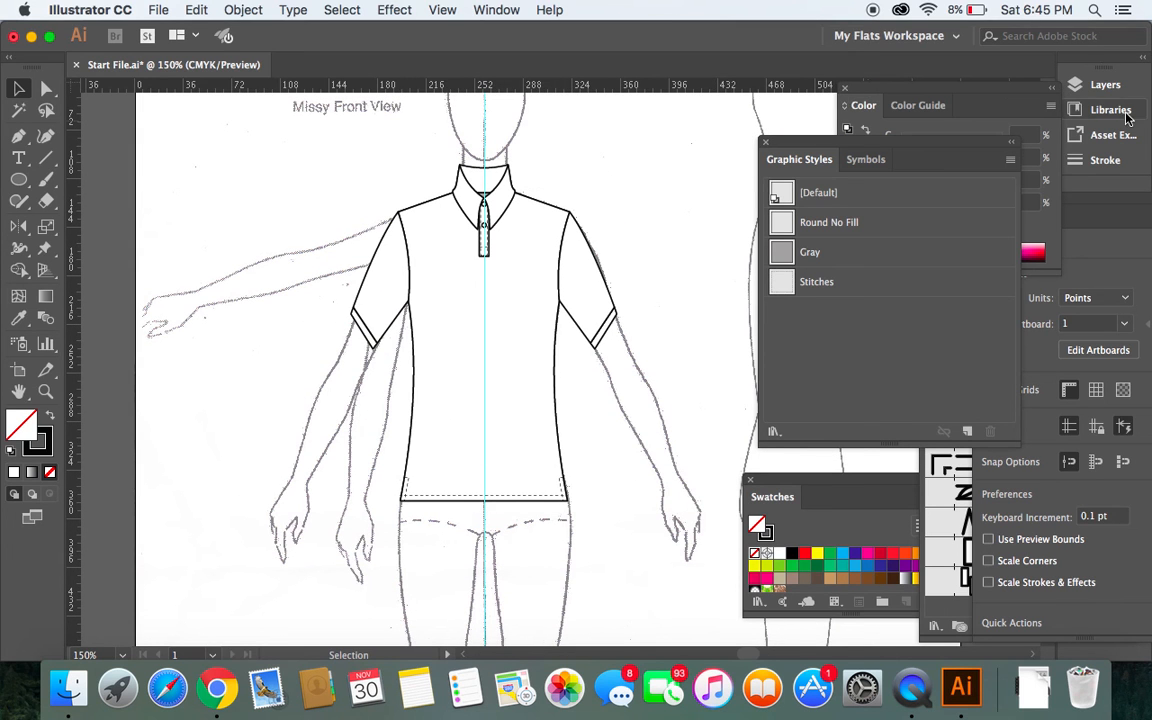
click(1100, 85)
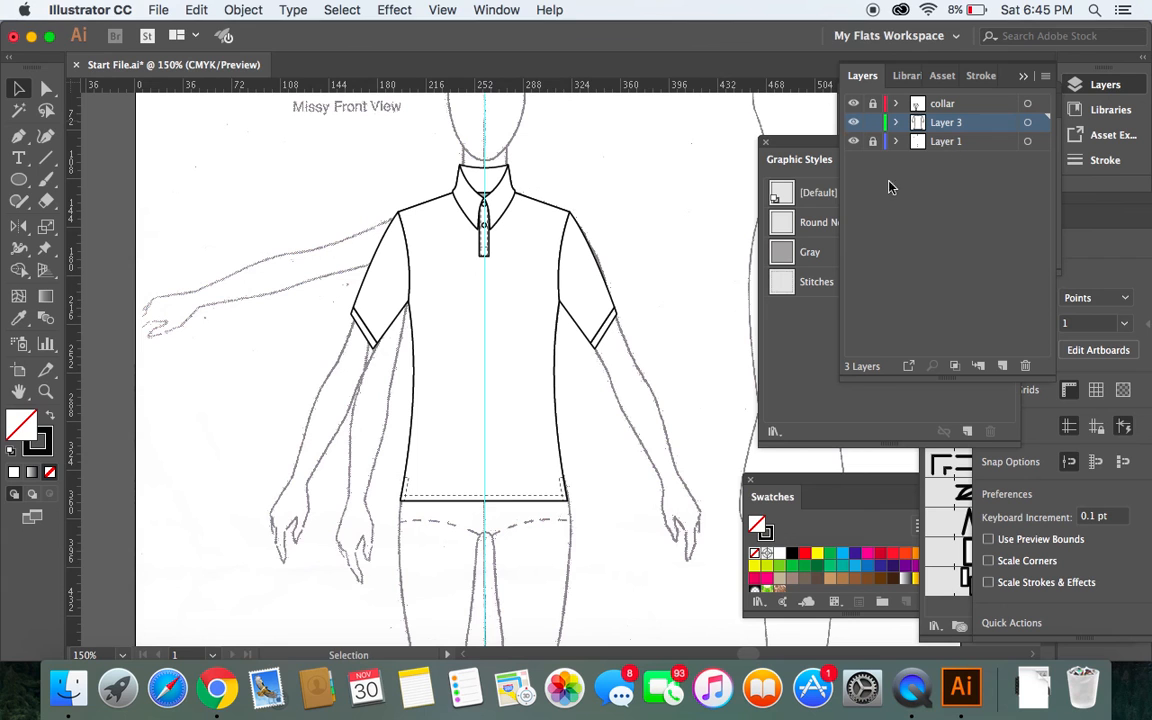
click(854, 143)
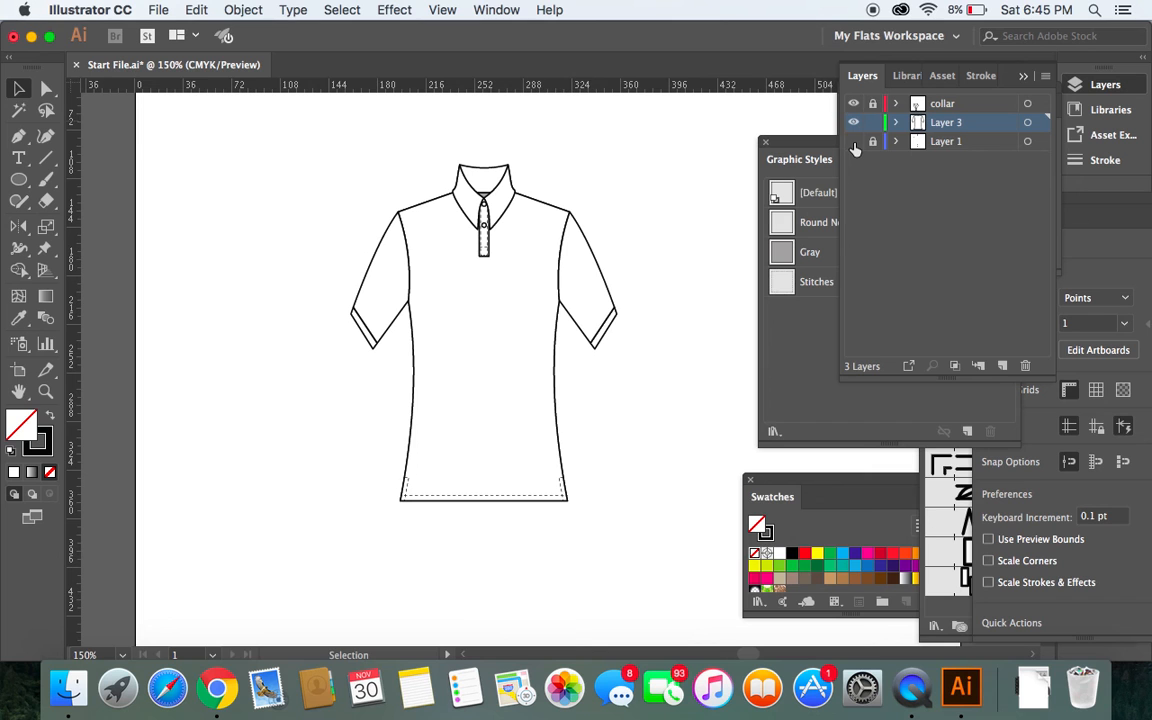
click(854, 143)
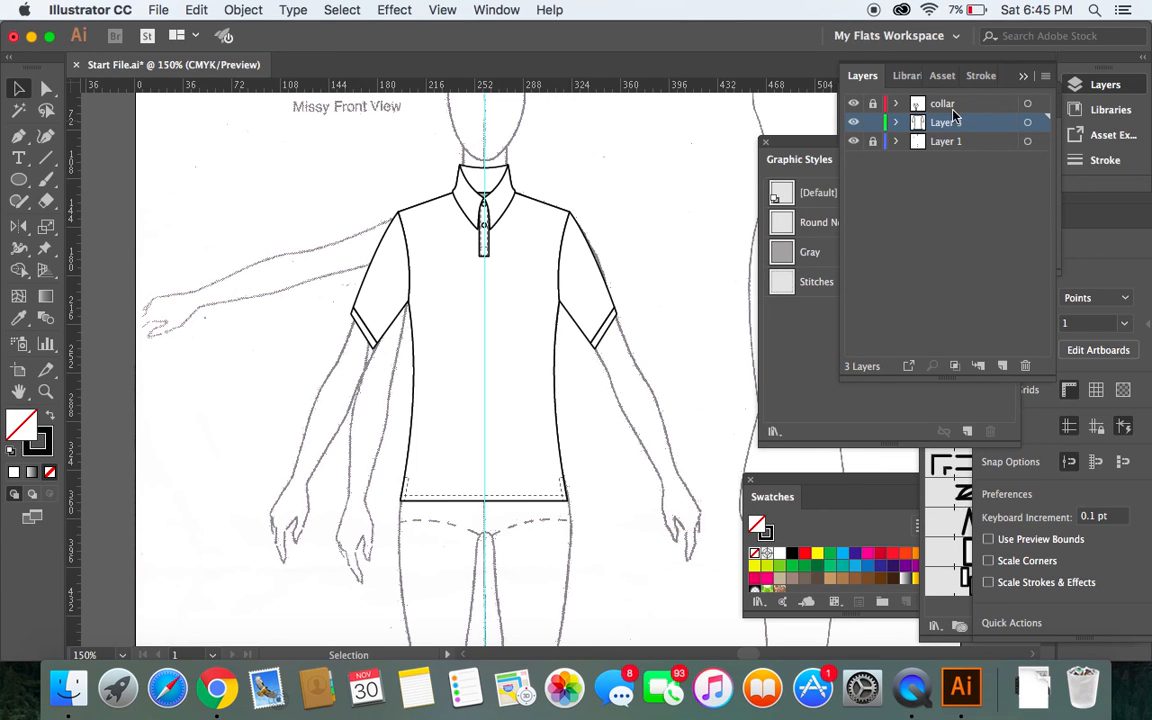
Expand the collar layer to examine its sublayers, leaving the layer locked, and dismiss the low-battery notification.
click(895, 103)
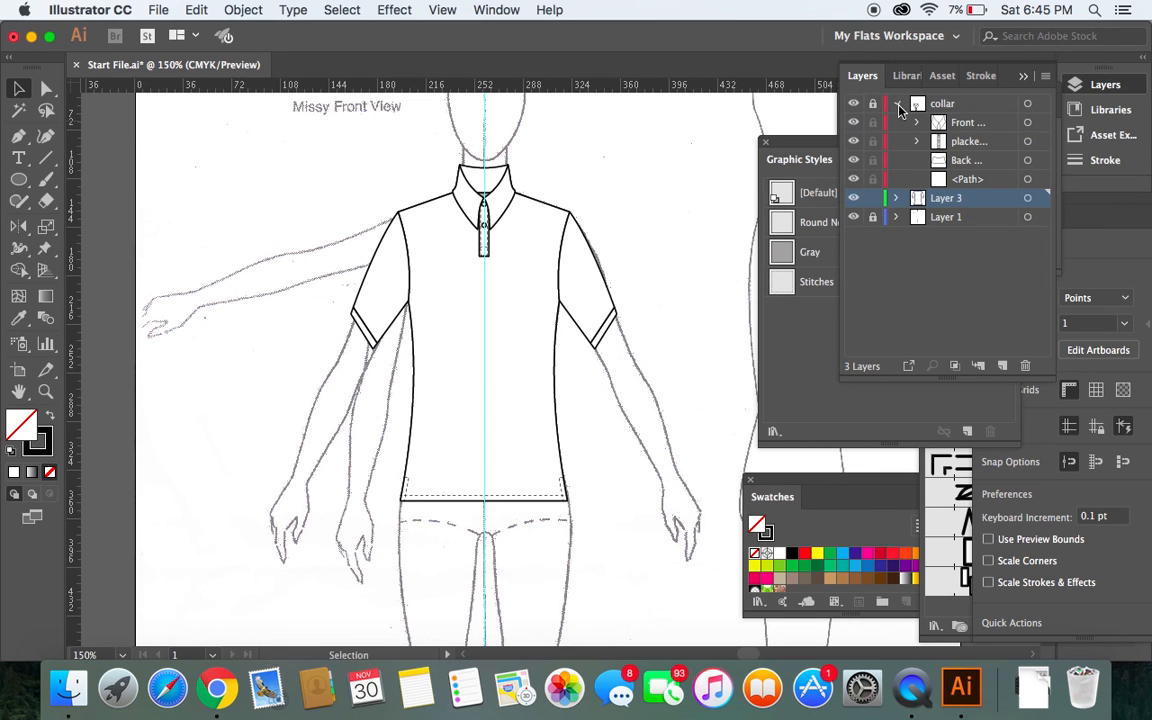
click(898, 104)
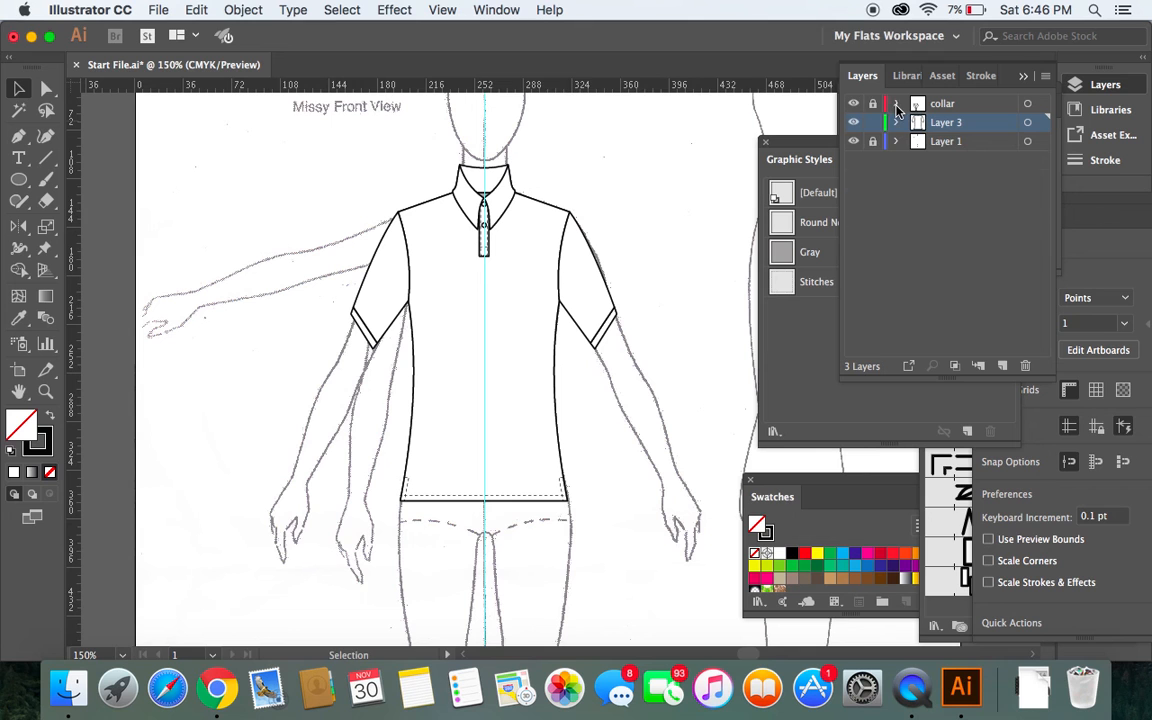
click(897, 105)
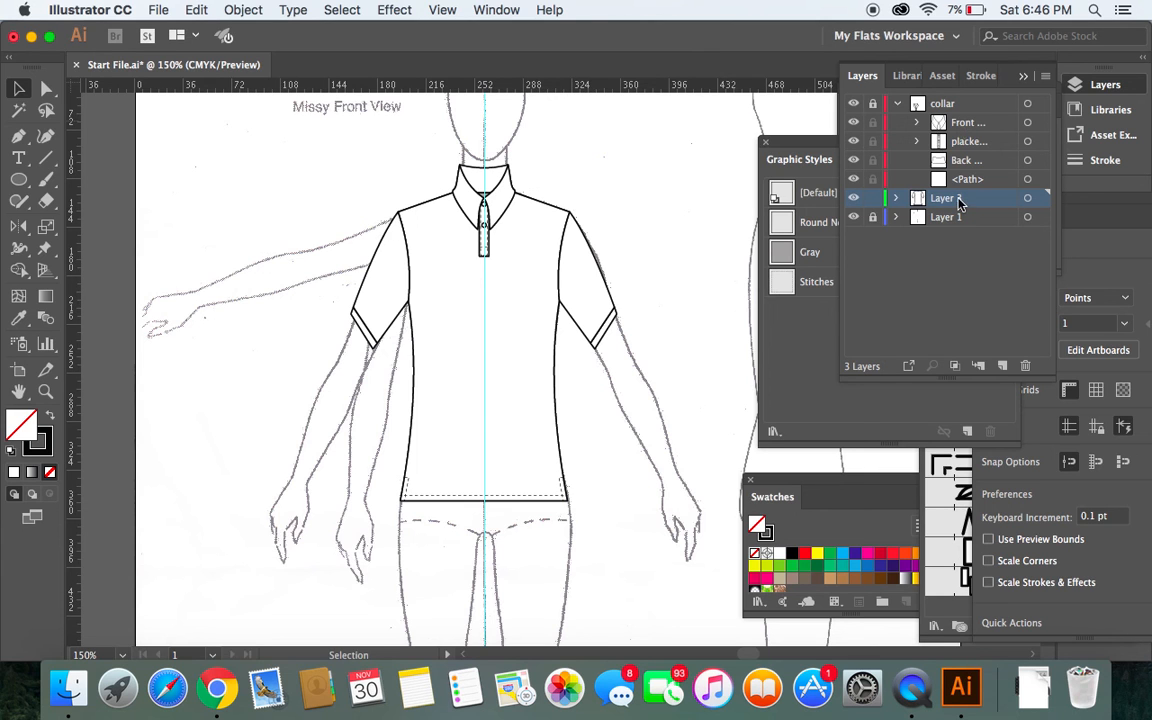
click(872, 104)
click(872, 103)
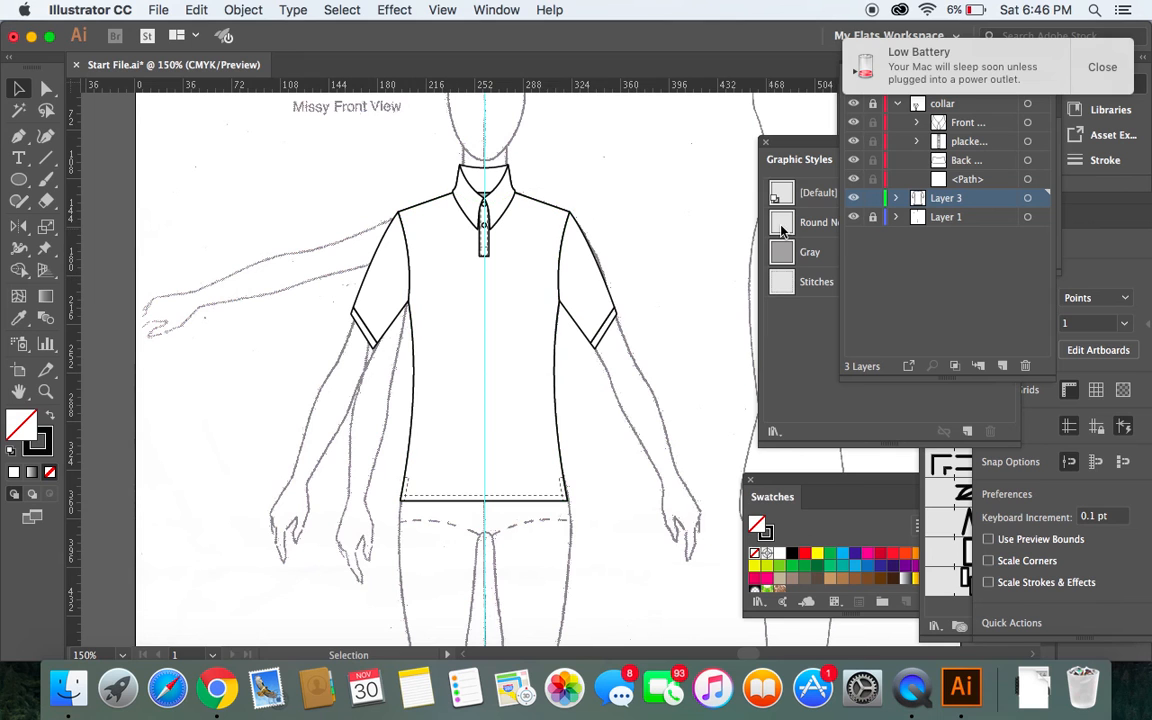
click(1102, 70)
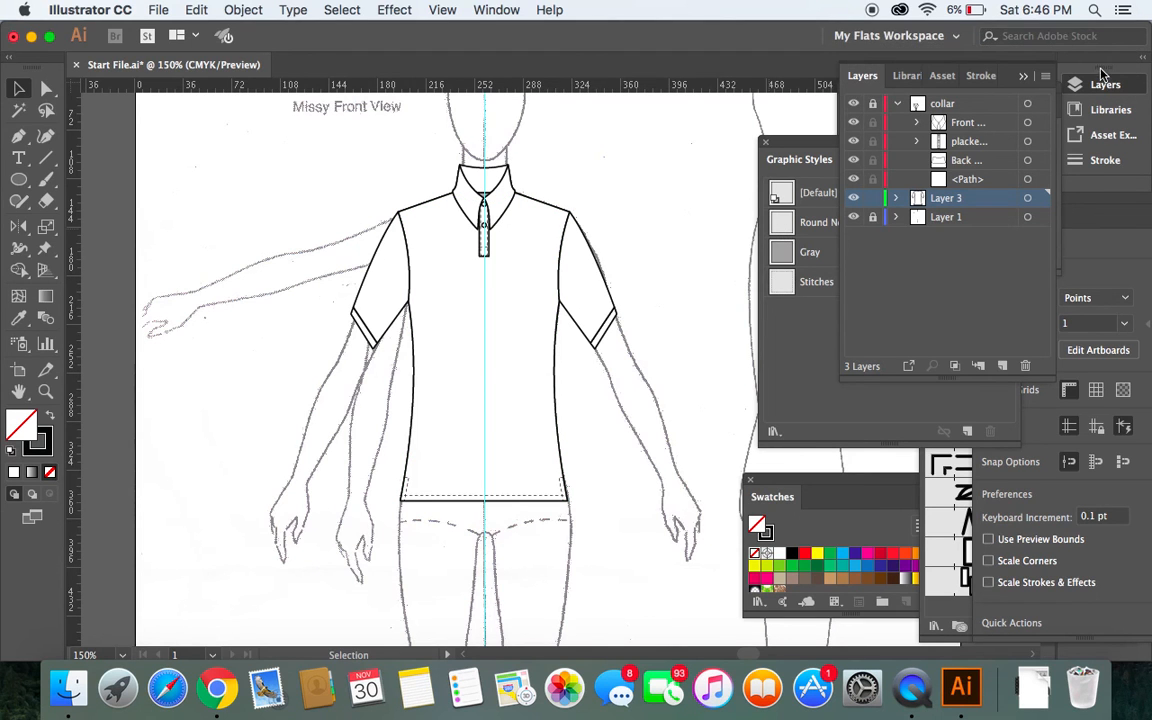